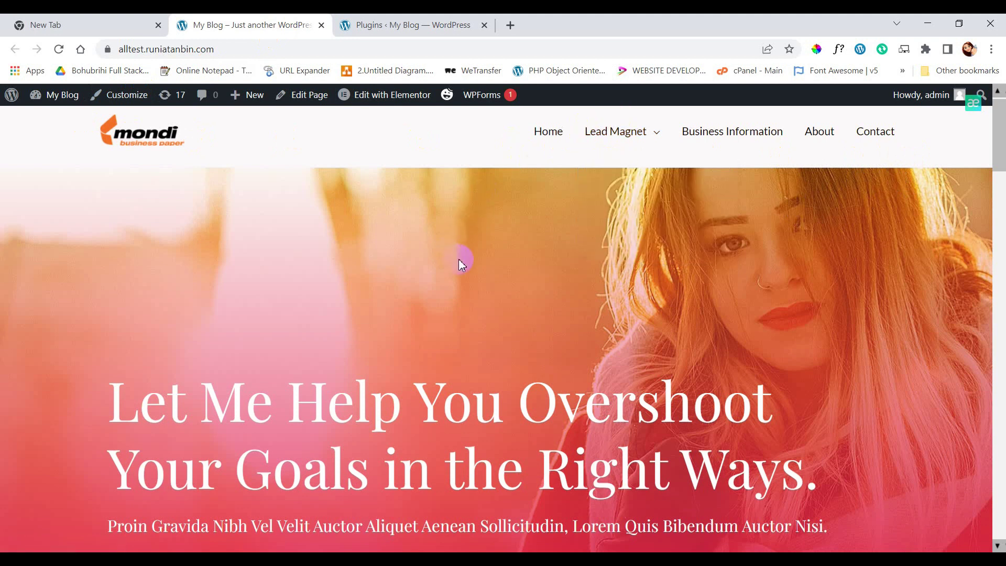
Look over the site's front page and the Lead Magnet submenu in its current header.
scroll(461, 262, down, 3)
scroll(461, 262, up, 3)
mouse_move(586, 134)
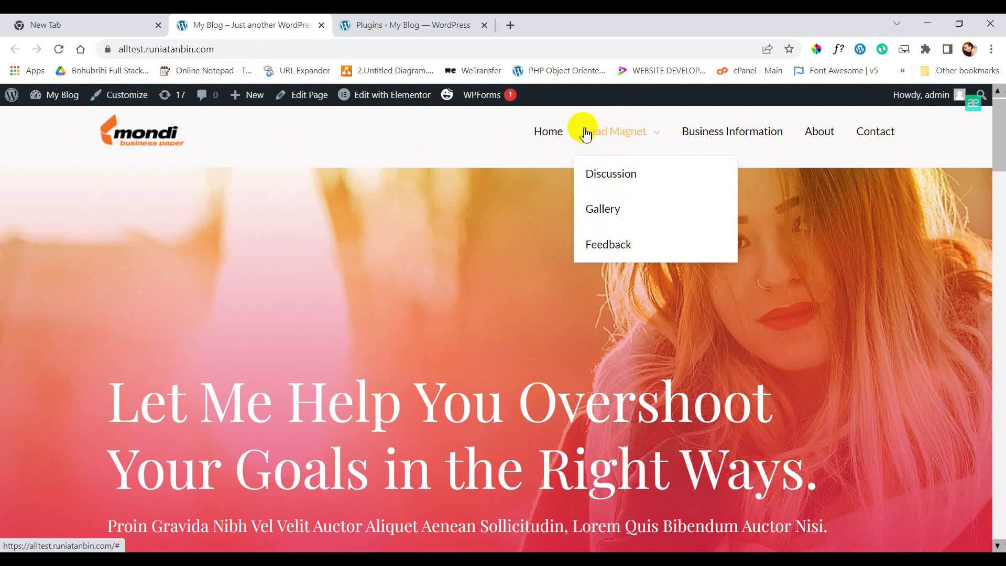
Switch to the WordPress admin dashboard and go to the page for adding new plugins.
click(366, 25)
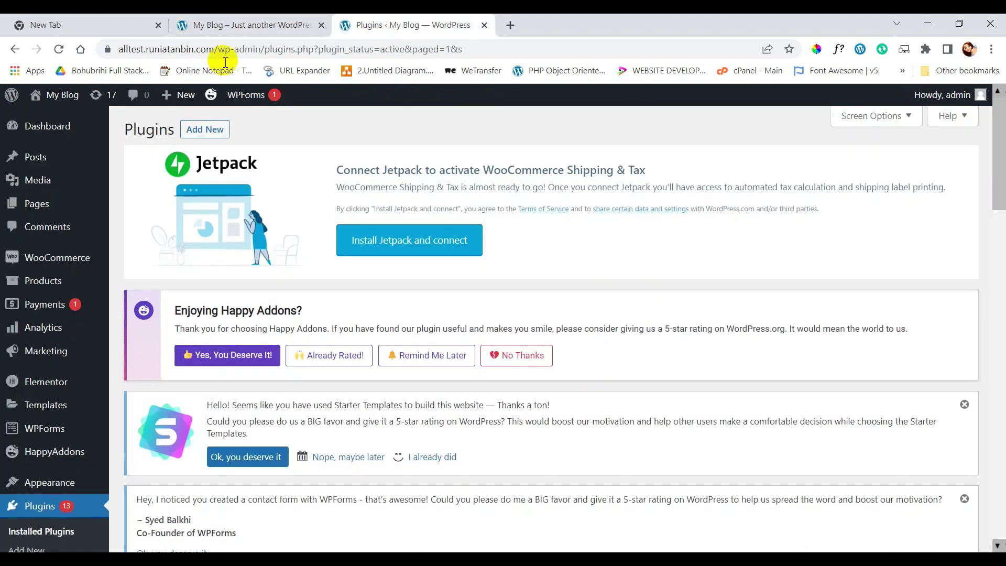
click(65, 135)
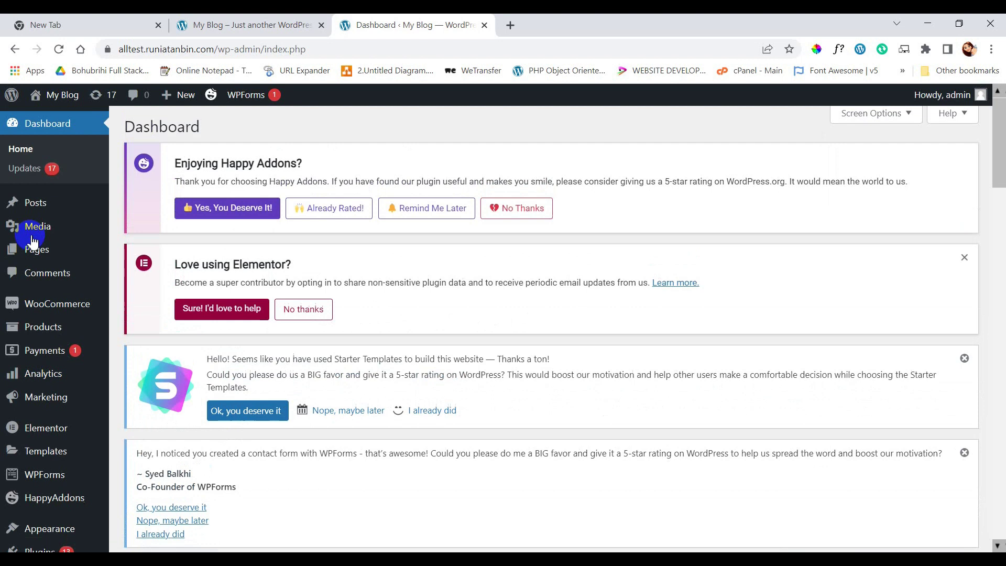
scroll(33, 241, down, 3)
scroll(33, 238, down, 6)
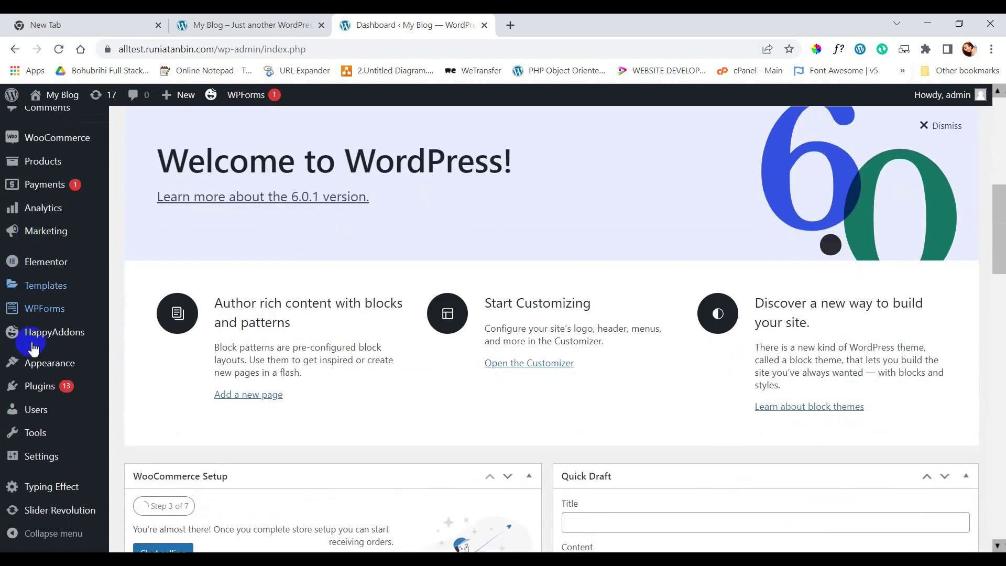
mouse_move(41, 406)
mouse_move(39, 386)
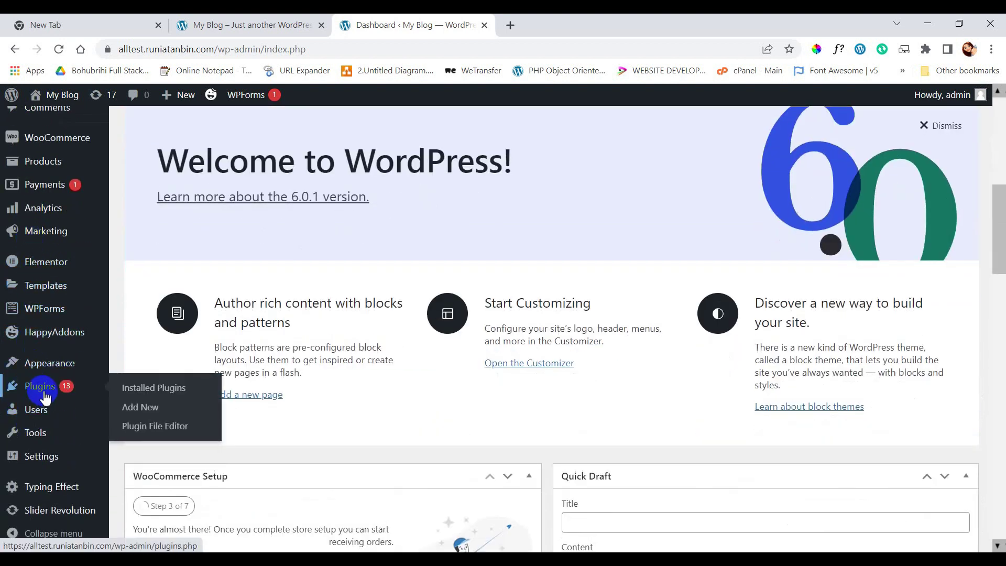
click(150, 411)
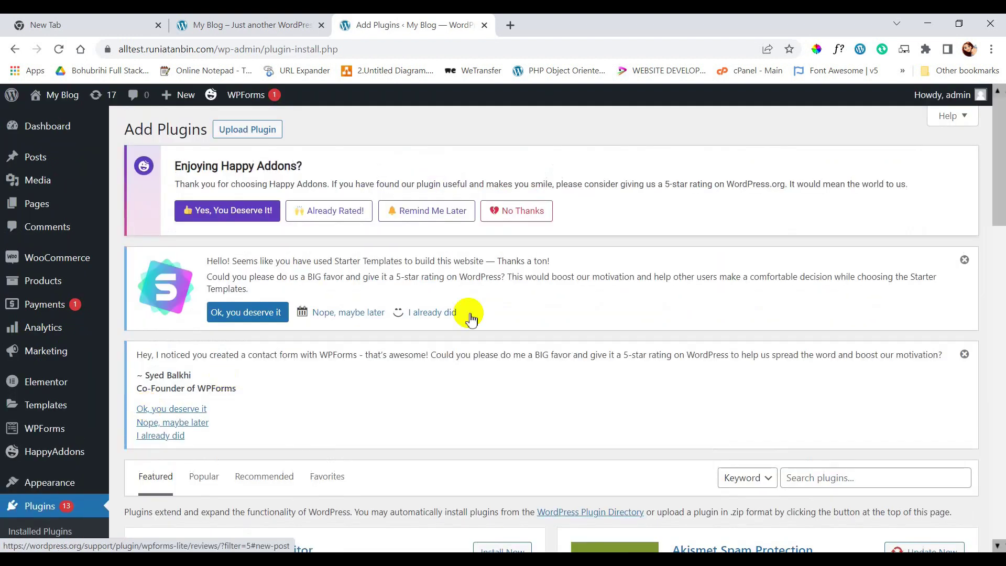
Search the plugin directory for "elementskit", then install and activate ElementsKit Elementor addons.
scroll(565, 308, down, 2)
click(809, 386)
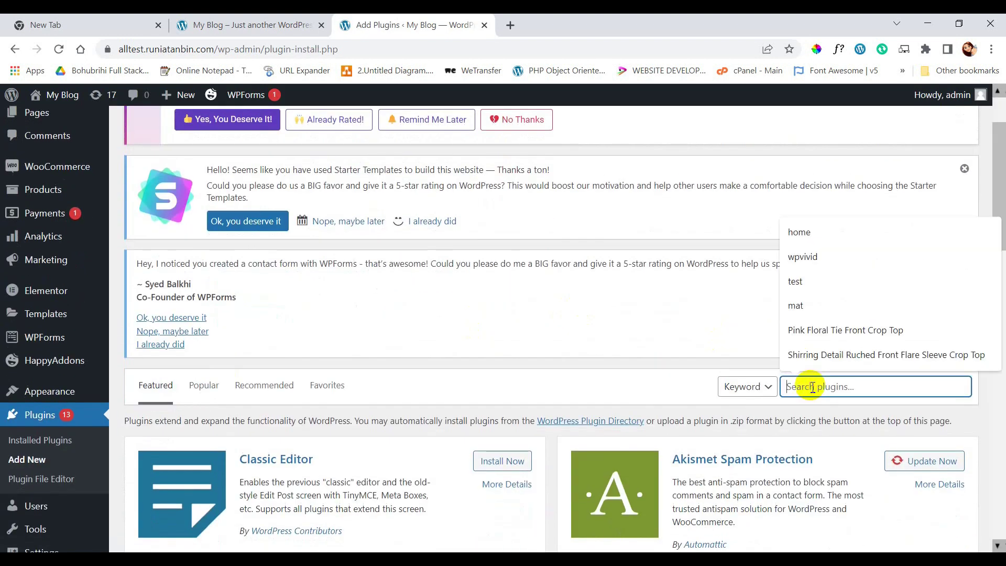
text(elementskit)
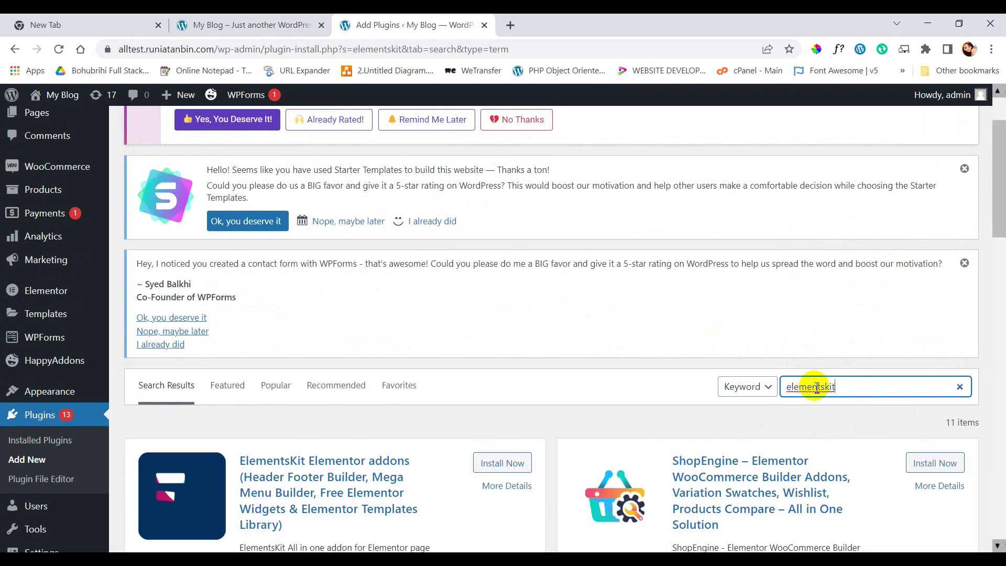
scroll(629, 386, down, 2)
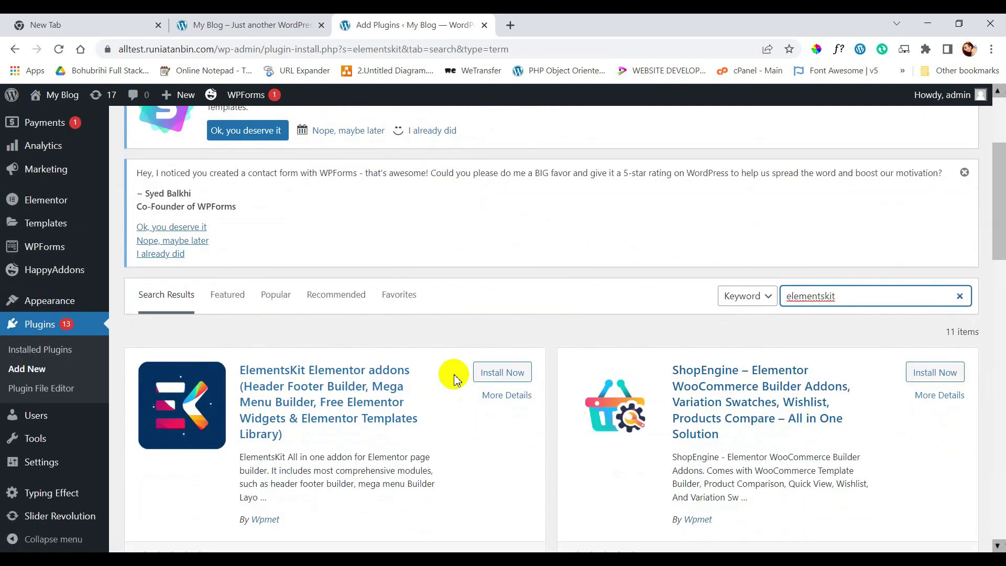
click(501, 372)
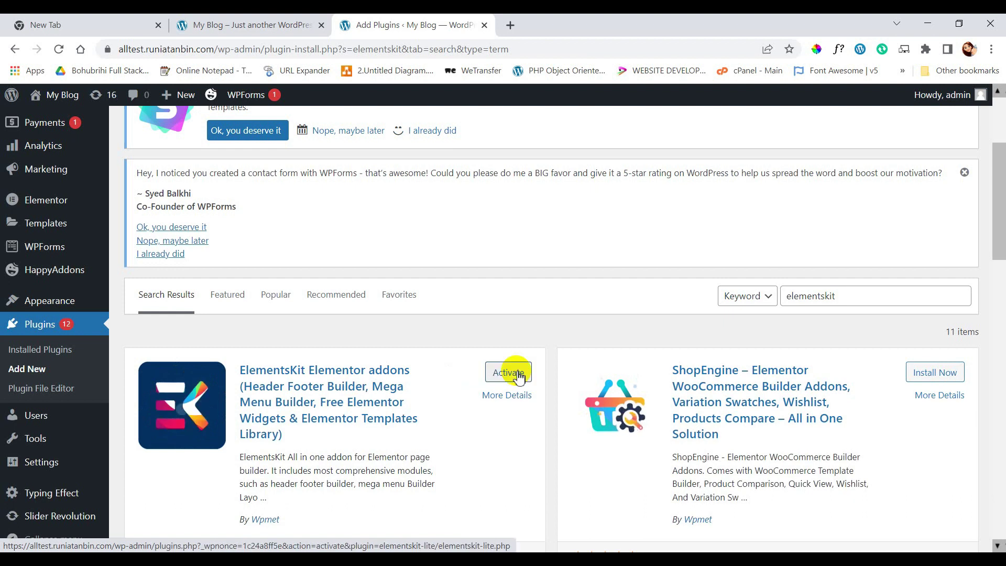
click(519, 377)
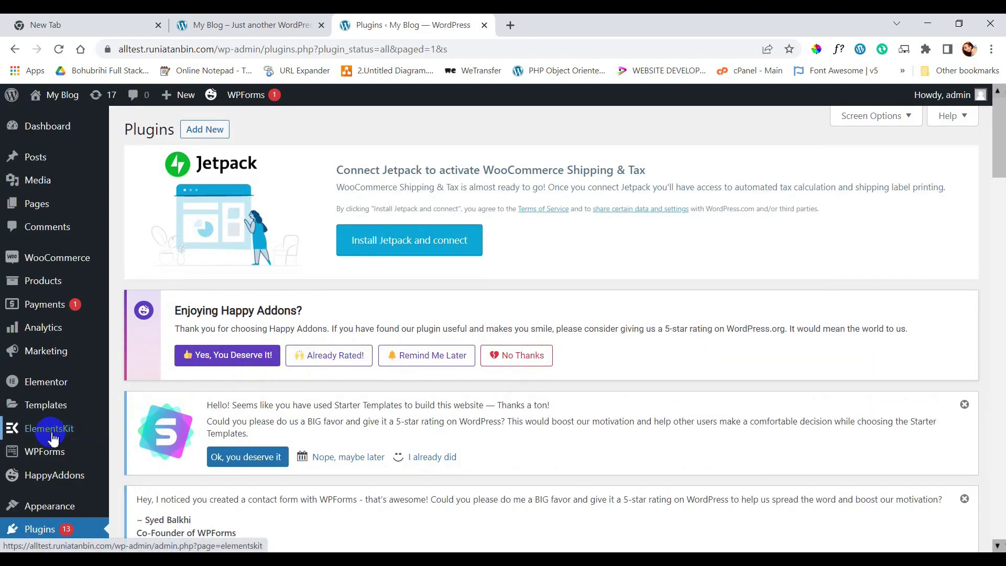
Start the ElementsKit setup and accept the Basic (Recommended) configuration with its default modules and widgets.
mouse_move(53, 433)
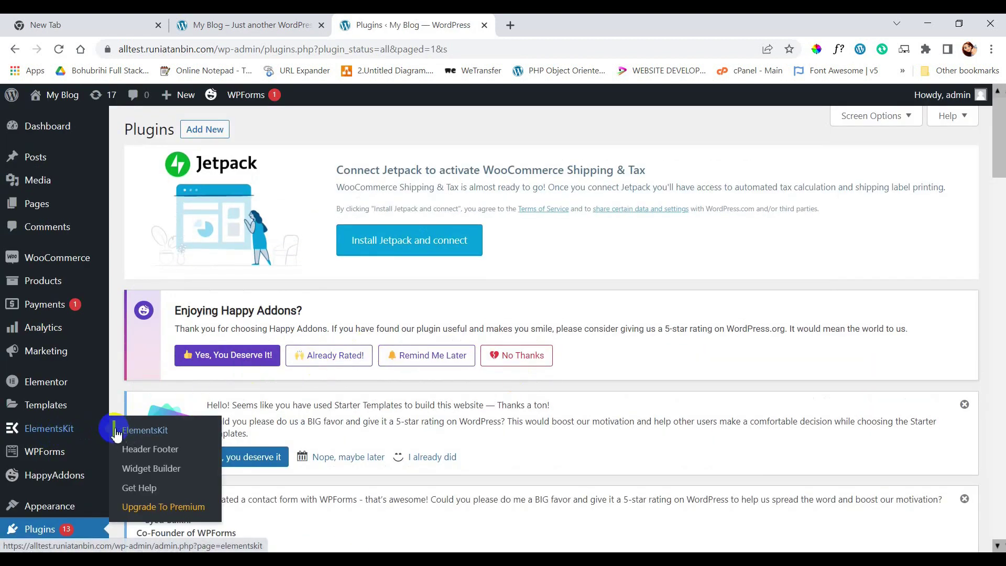
click(64, 432)
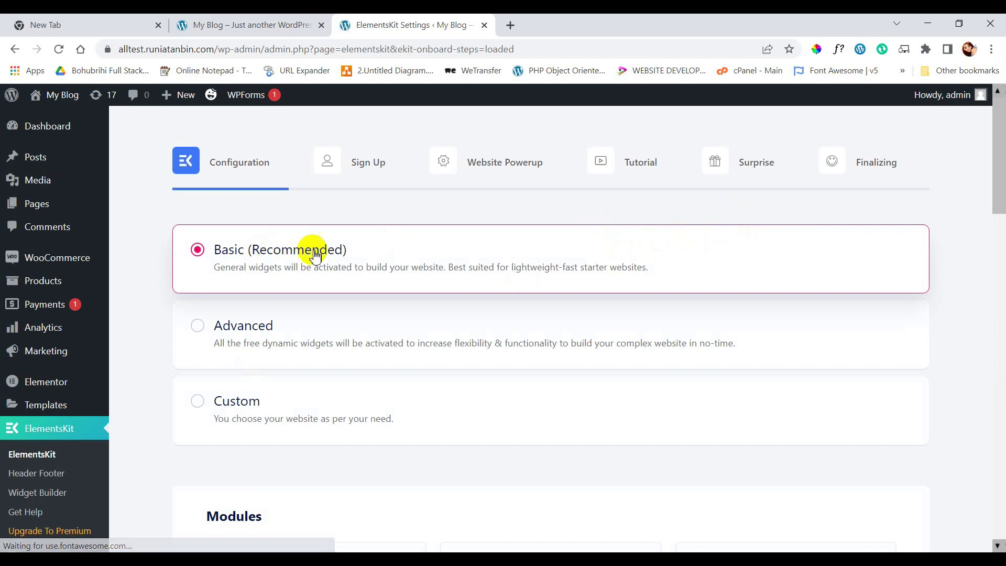
scroll(675, 256, down, 3)
scroll(675, 257, down, 2)
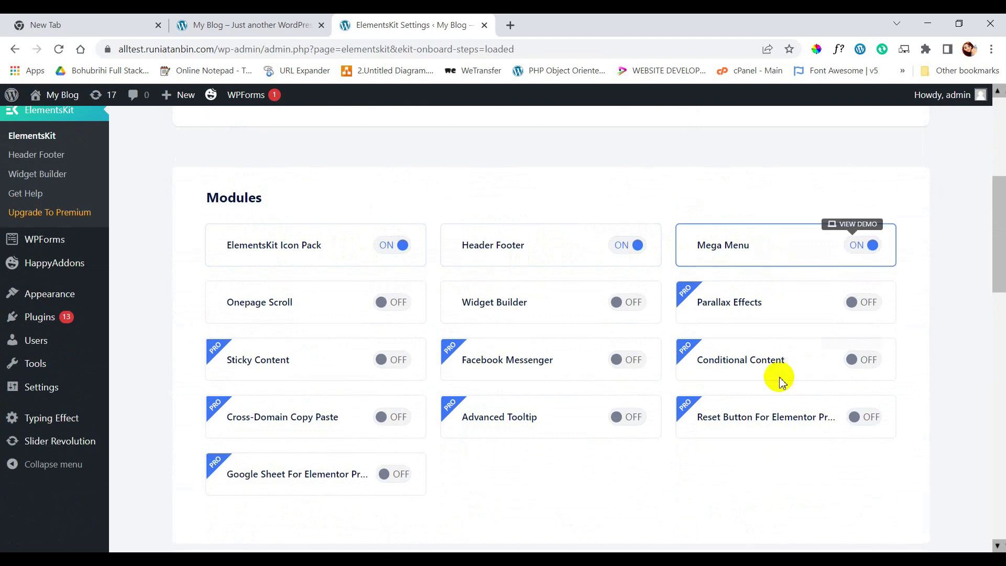
scroll(778, 375, down, 8)
scroll(728, 357, down, 8)
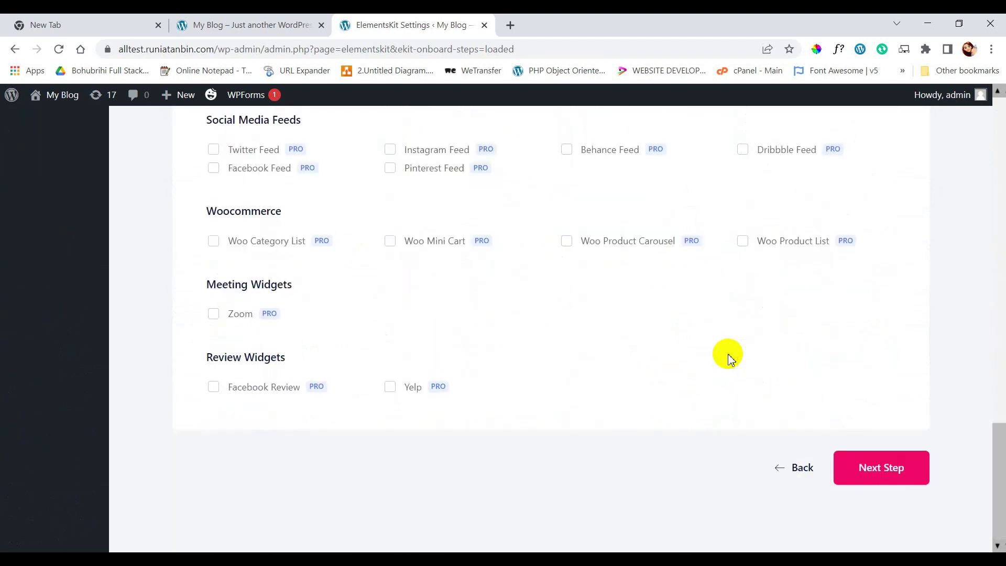
click(863, 463)
Finish the remaining ElementsKit setup stages with their defaults, leaving the sign-up email empty.
scroll(696, 352, down, 6)
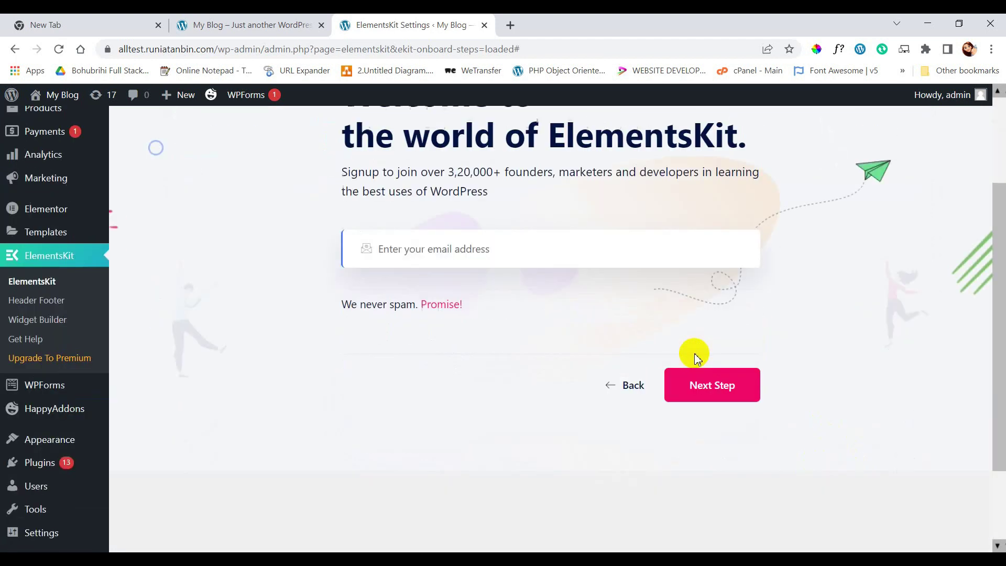
click(695, 319)
scroll(693, 320, down, 5)
click(807, 467)
scroll(697, 328, down, 5)
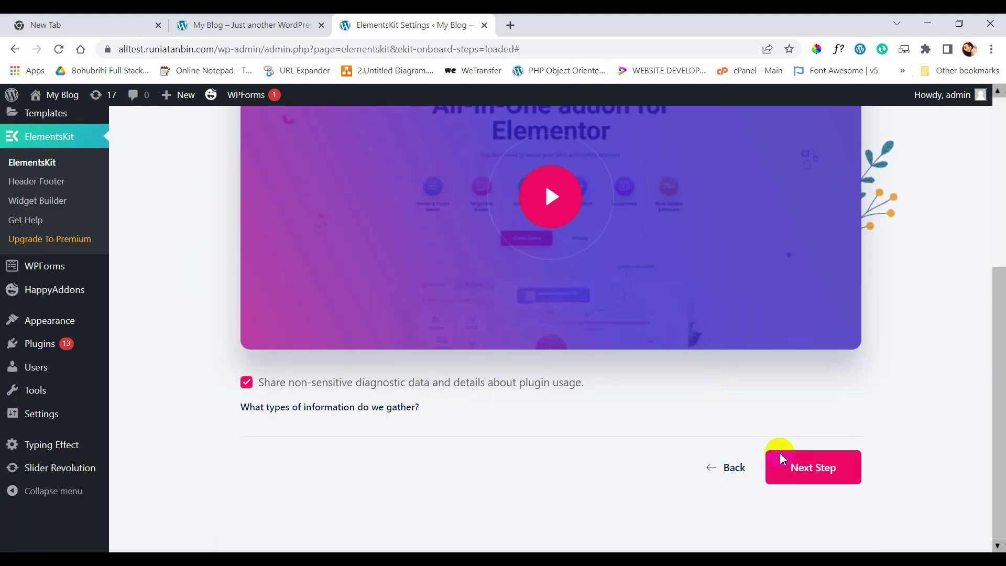
click(811, 465)
scroll(700, 337, down, 5)
click(796, 433)
scroll(629, 314, down, 5)
click(551, 387)
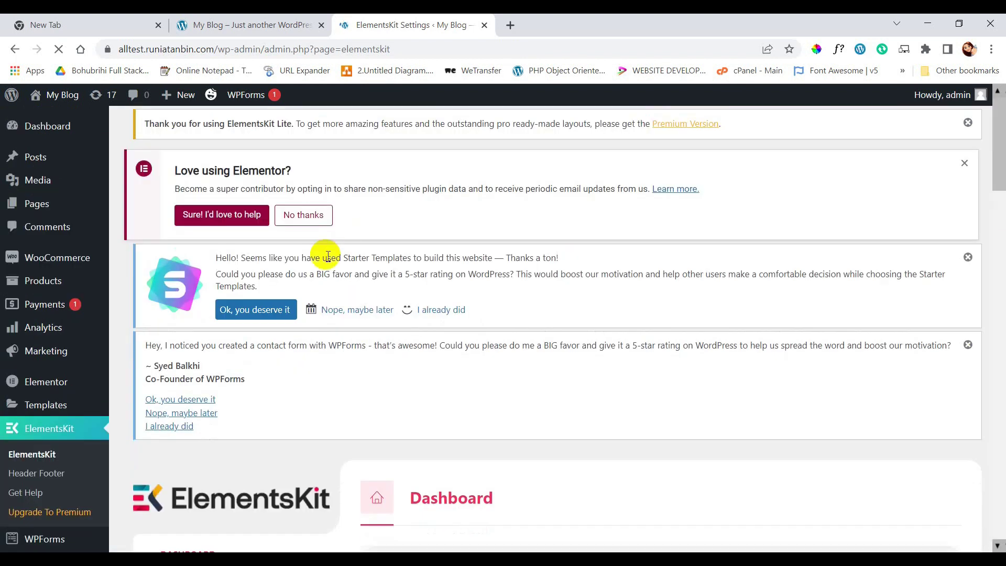
Check in the ElementsKit settings which modules are enabled, including Header Footer and Mega Menu.
scroll(303, 274, down, 5)
scroll(302, 273, down, 5)
scroll(292, 288, up, 4)
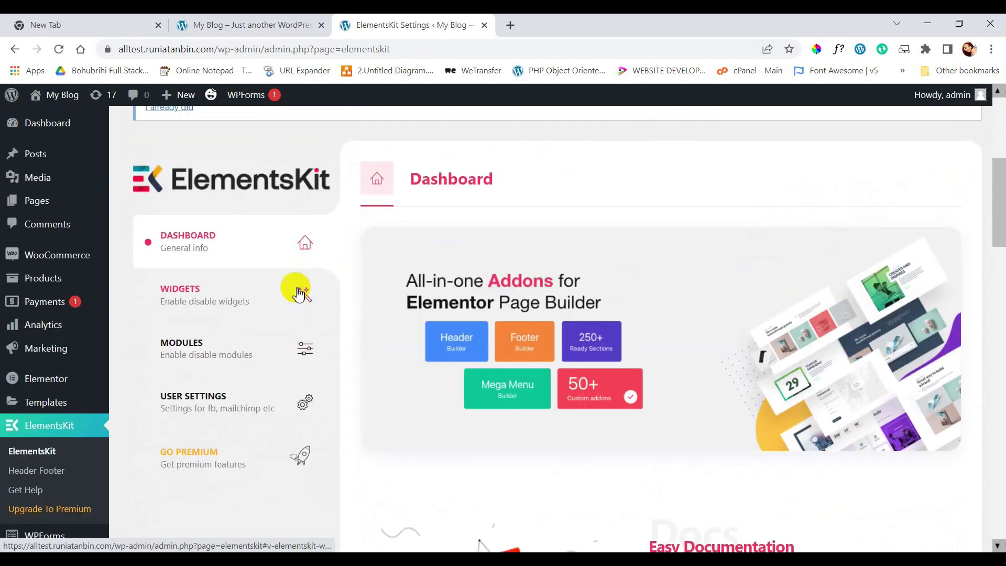
click(202, 353)
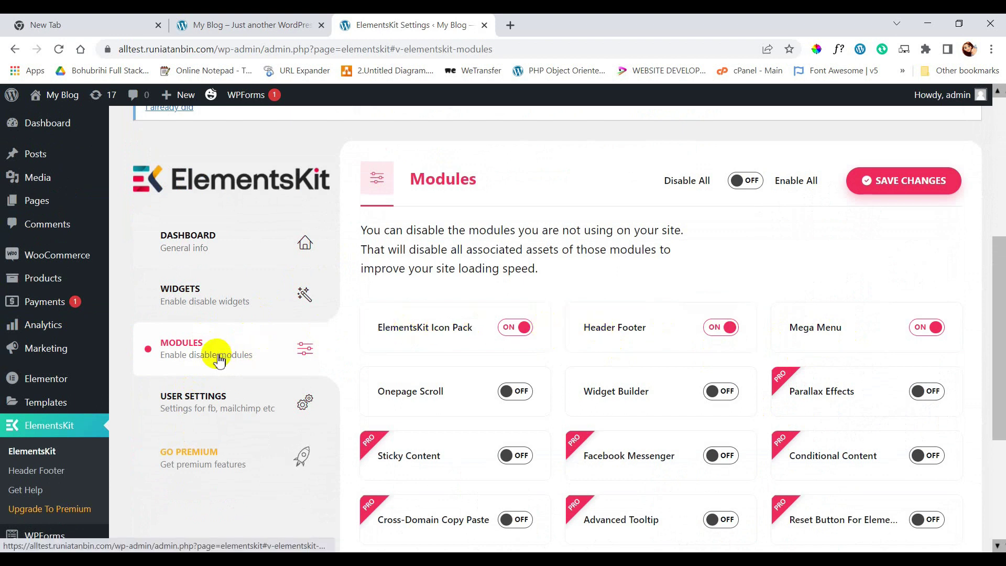
scroll(209, 351, down, 3)
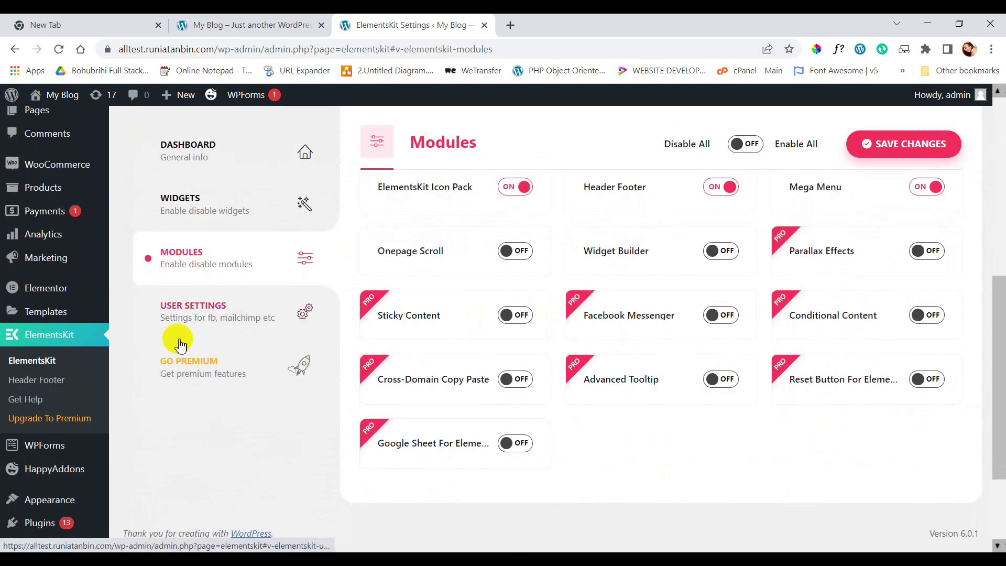
Go to the ElementsKit Header Footer templates and dismiss the WPForms and Starter Templates review notices.
click(49, 382)
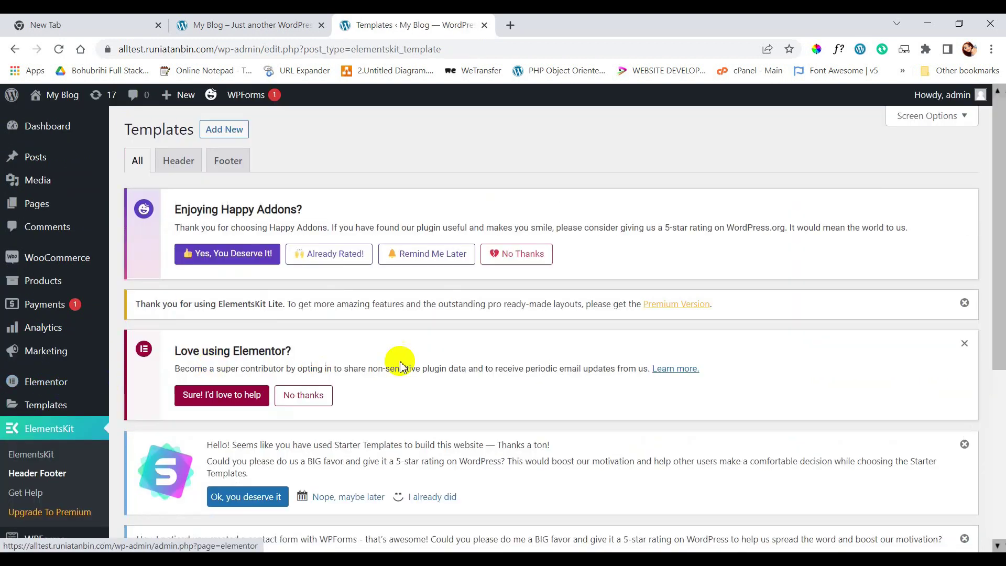
scroll(431, 347, down, 5)
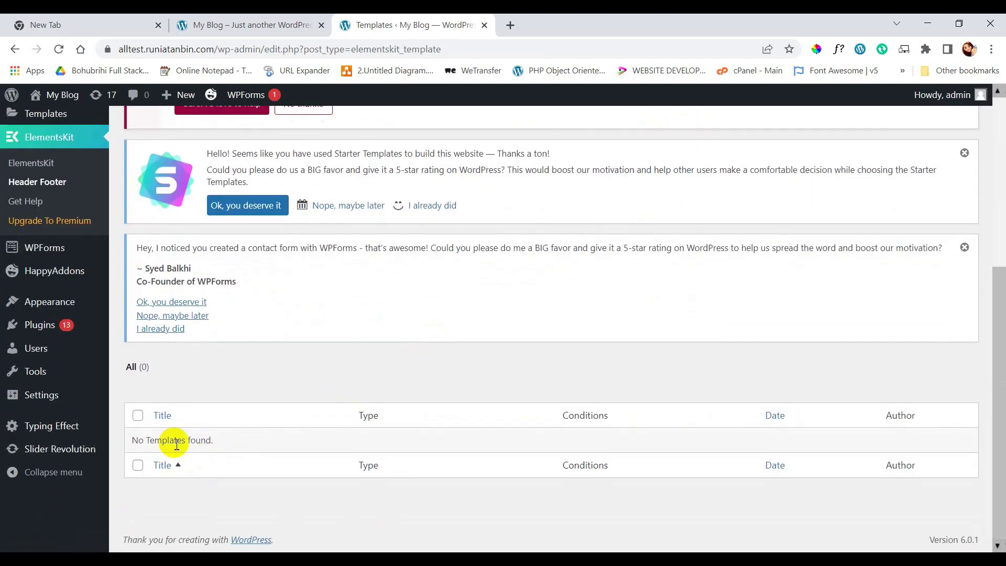
scroll(447, 288, up, 5)
scroll(447, 294, down, 3)
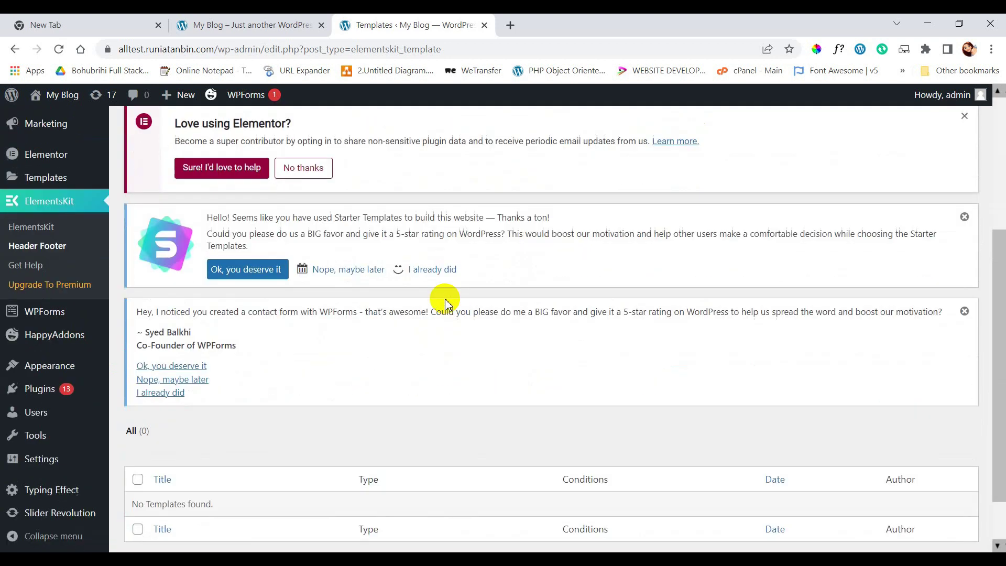
click(964, 311)
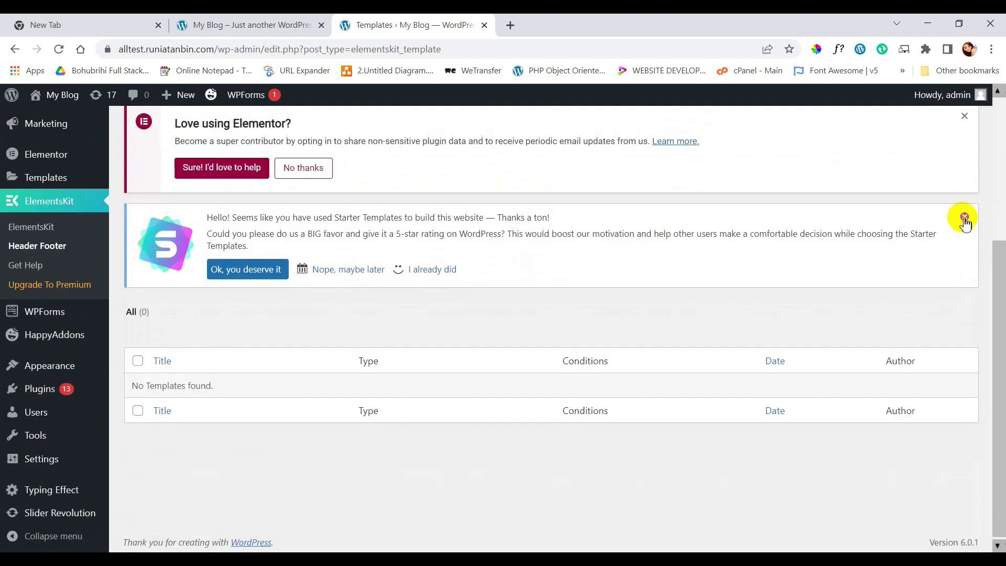
click(963, 217)
scroll(919, 273, up, 5)
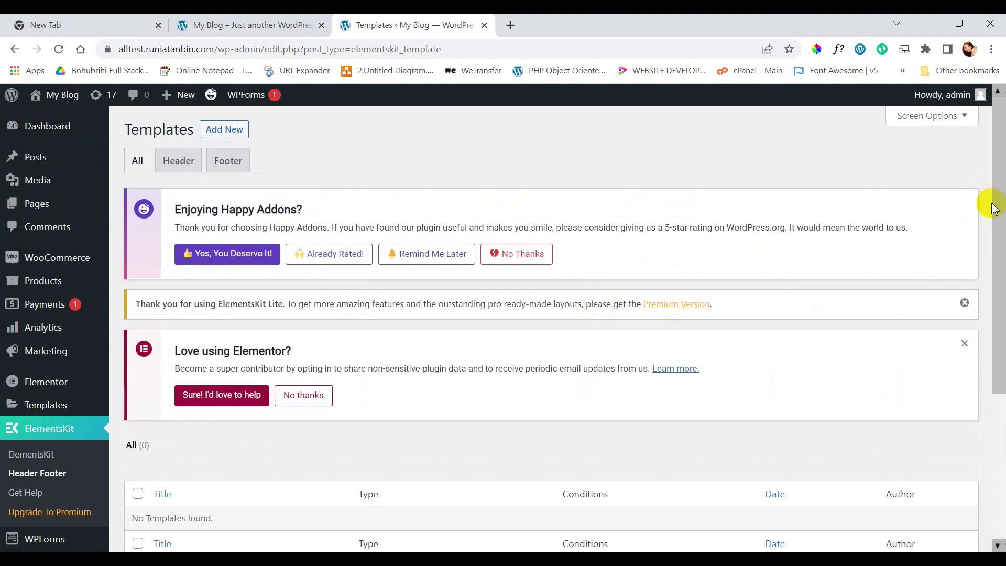
Create an activated Header template titled "New Header" for the Entire Site and save it.
click(231, 130)
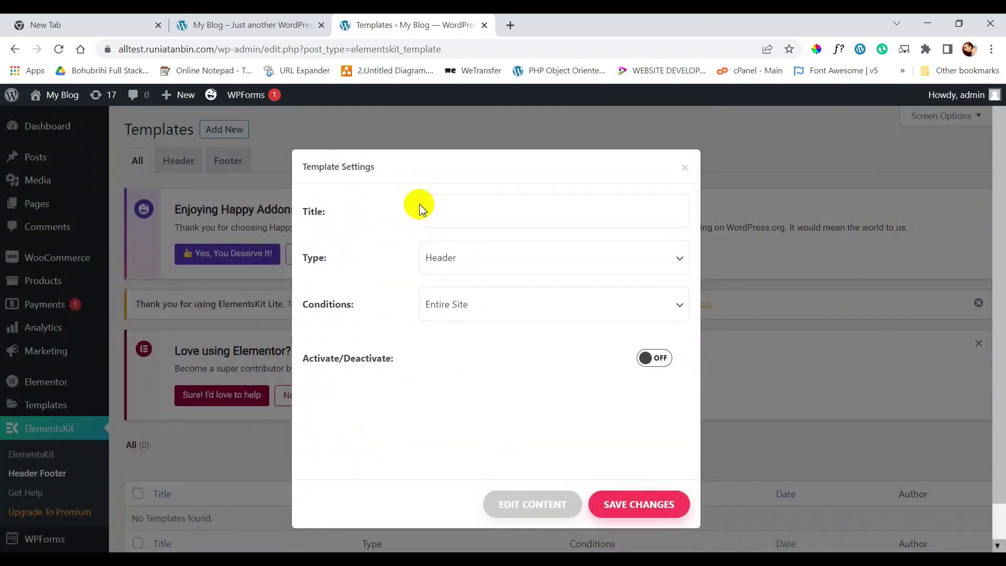
click(449, 205)
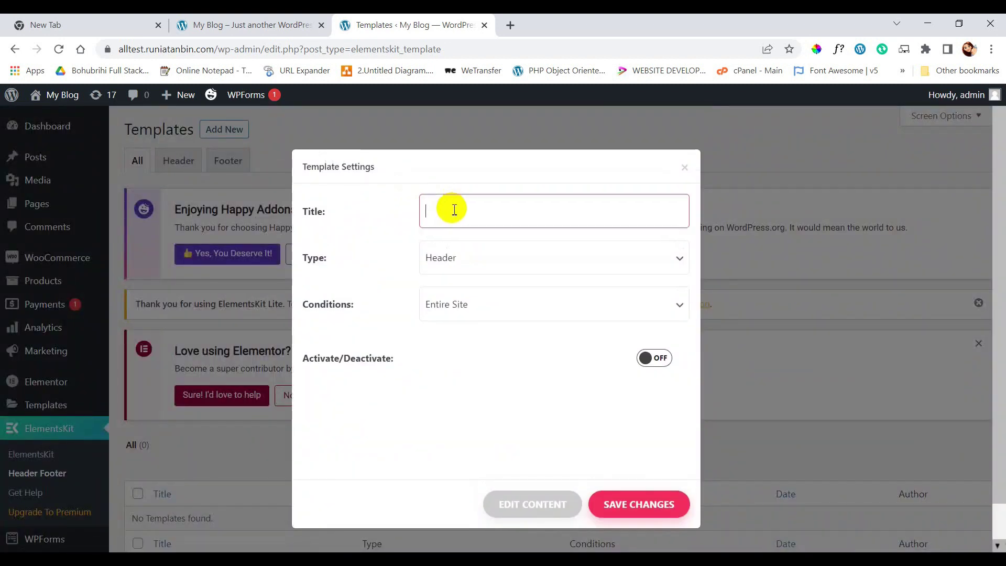
text(New Header)
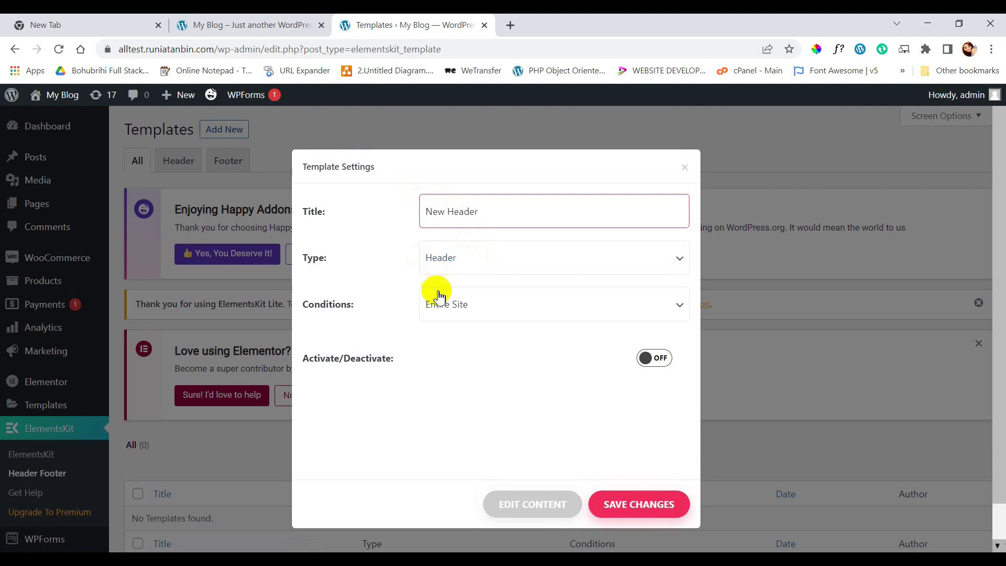
click(658, 361)
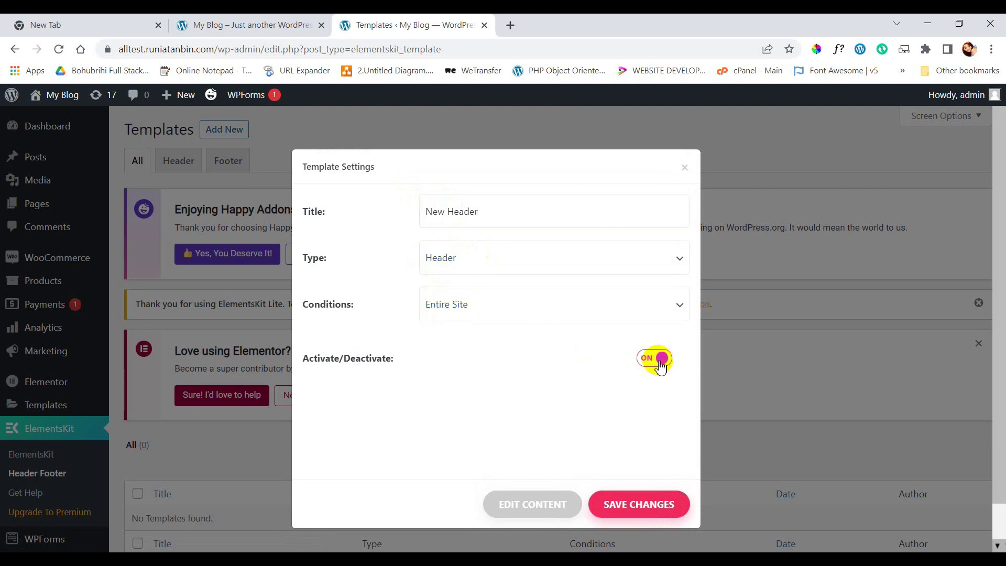
click(639, 503)
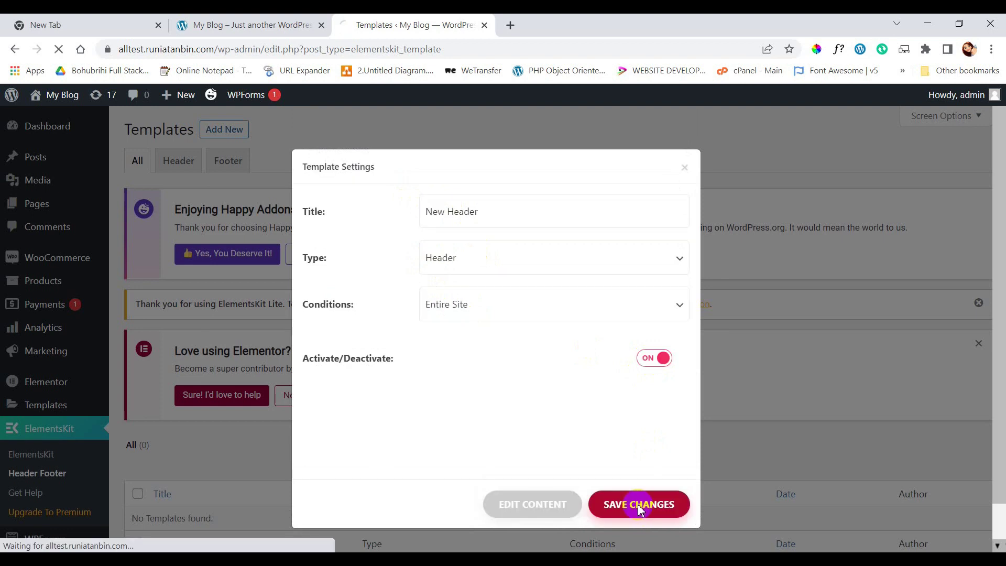
scroll(366, 409, down, 5)
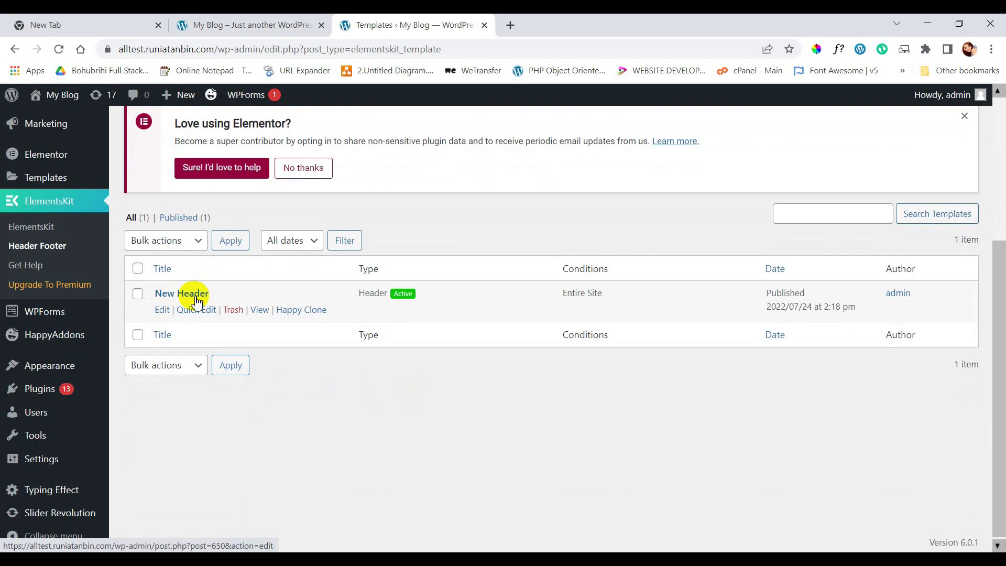
Open the New Header template's content in the Elementor editor and close the Navigator.
click(162, 310)
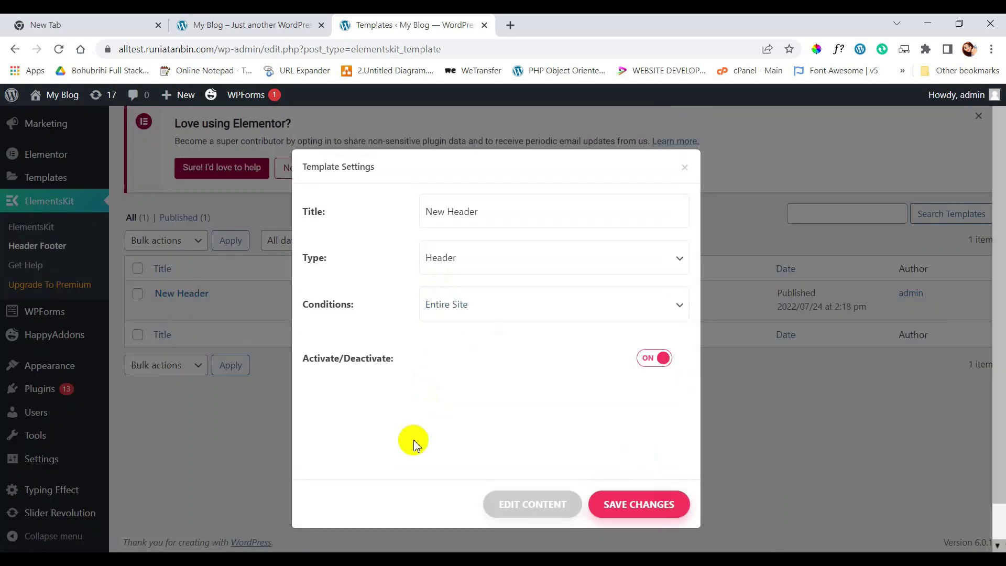
click(529, 509)
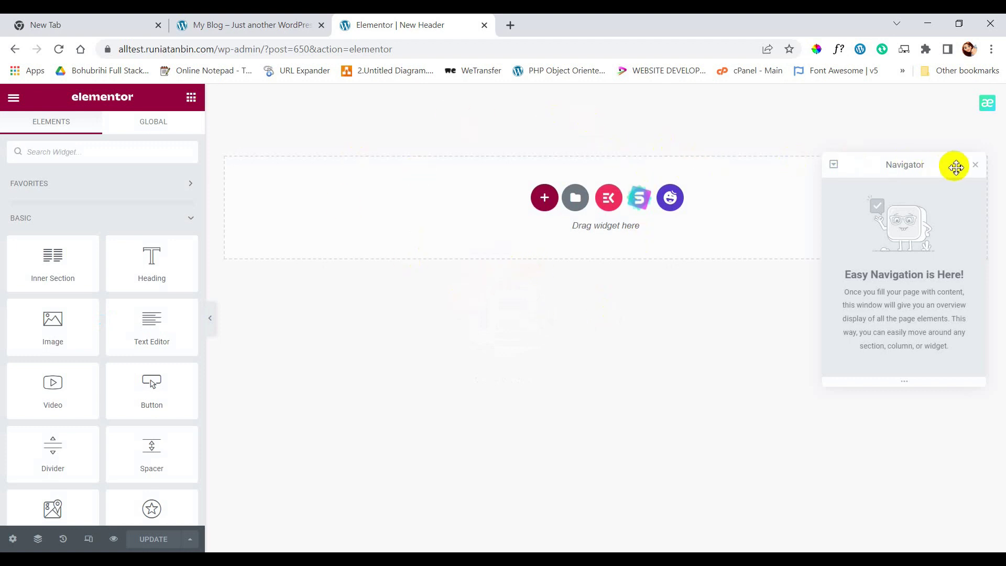
click(974, 165)
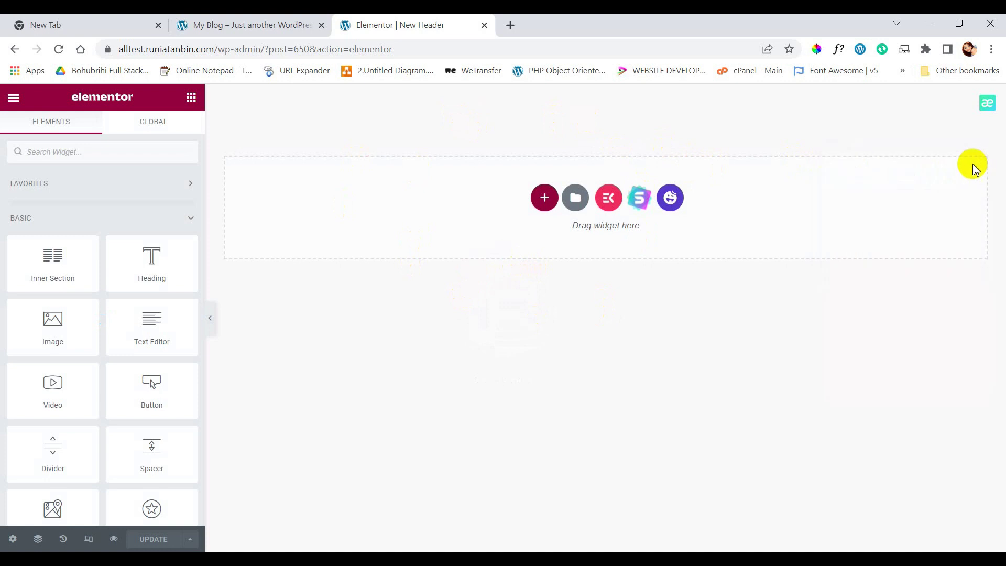
Check the existing site header's layout, and add a two-column section with a narrow first and wide second column to the New Header template.
click(545, 199)
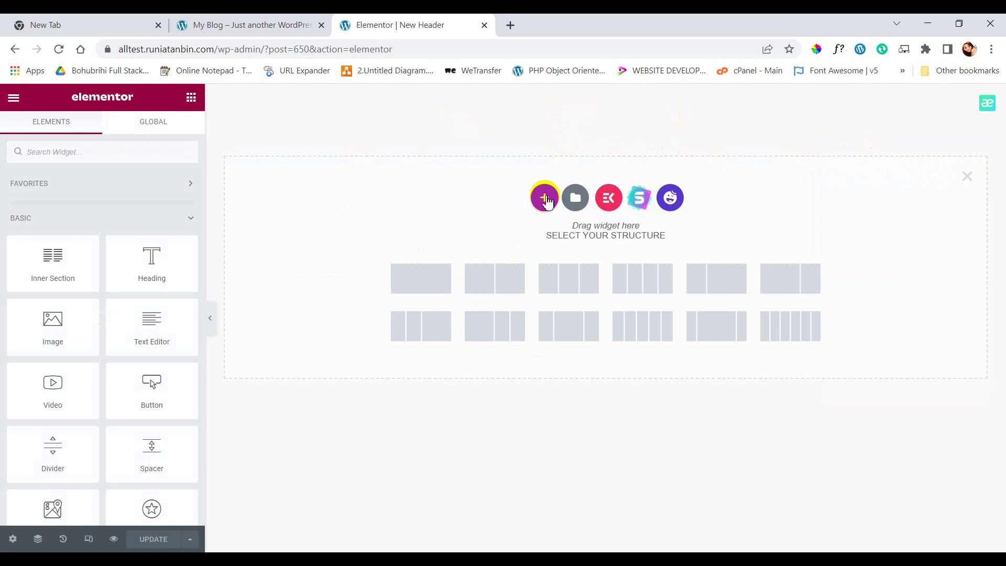
click(253, 25)
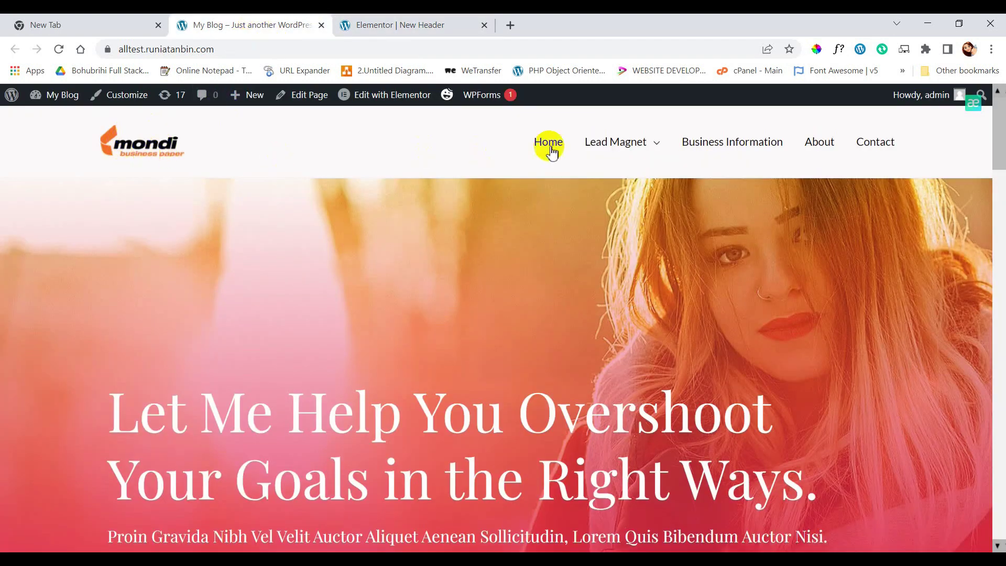
click(438, 23)
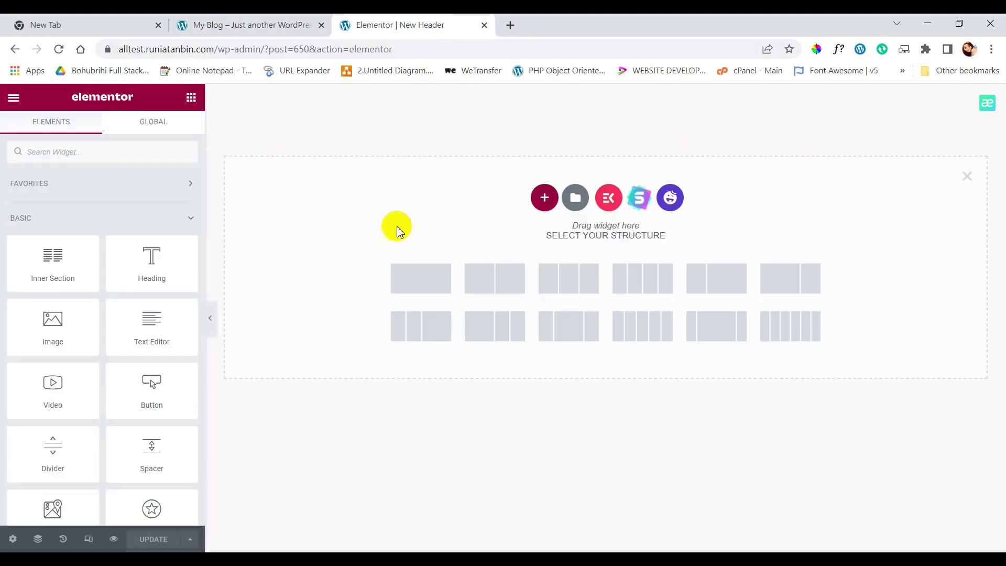
click(725, 284)
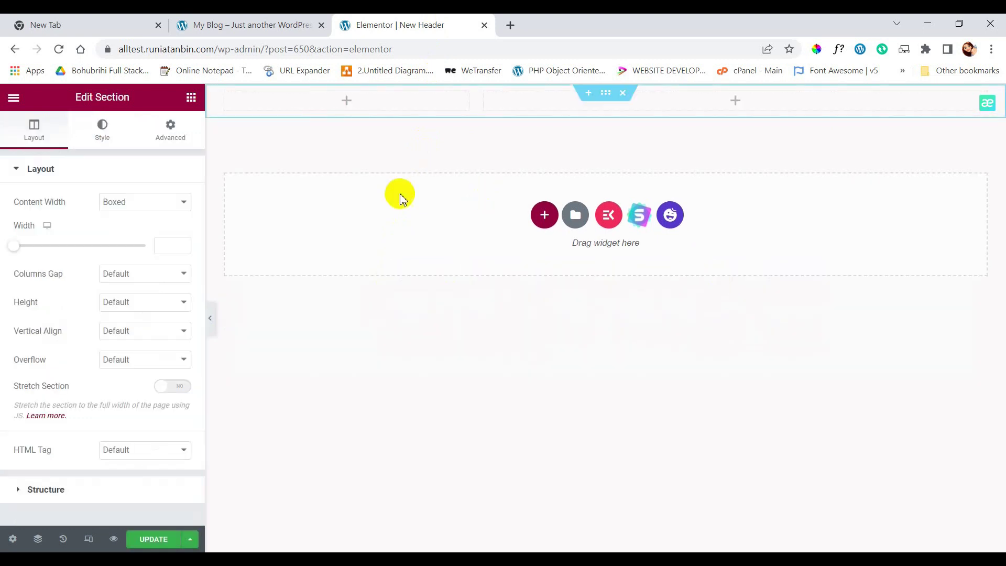
Add an Image widget to the section's narrow column and insert the mondi logo 3.png from the media library.
click(355, 108)
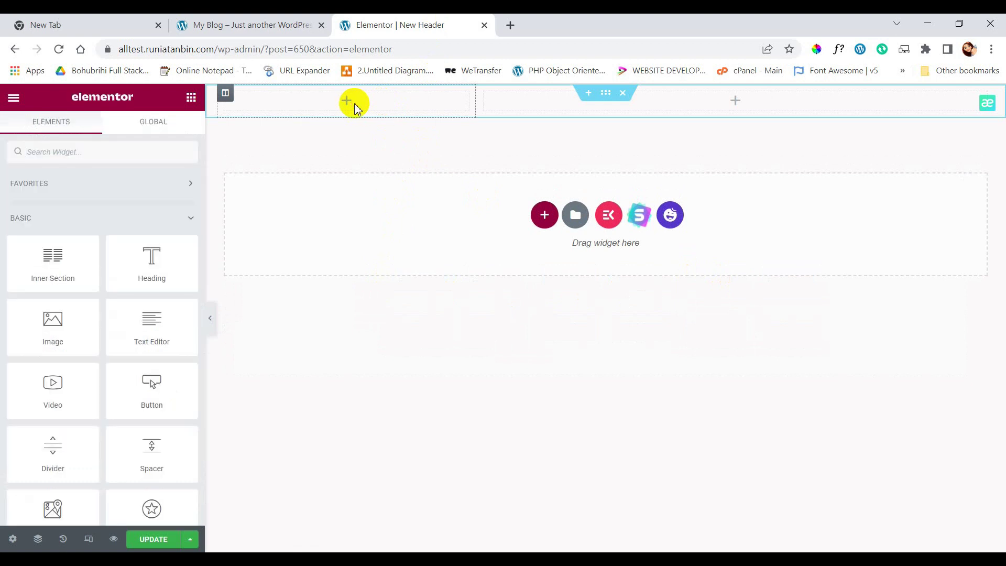
text(imah)
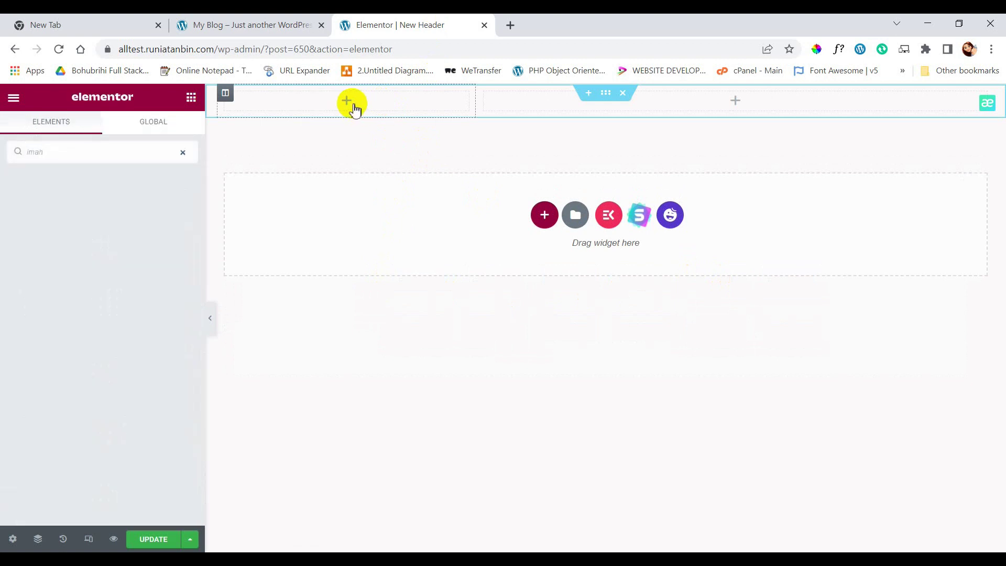
key(BackSpace)
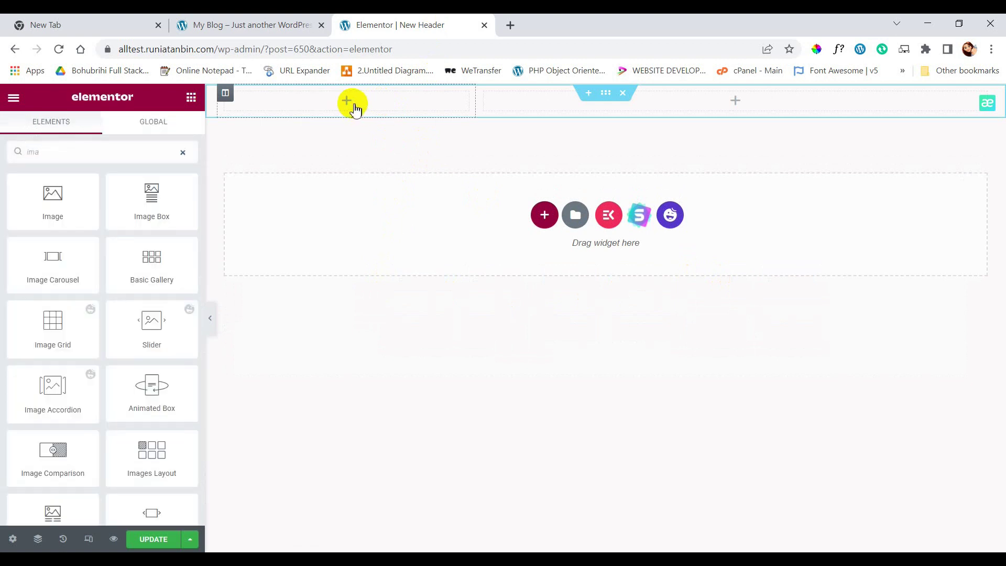
drag(54, 197, 353, 108)
click(117, 242)
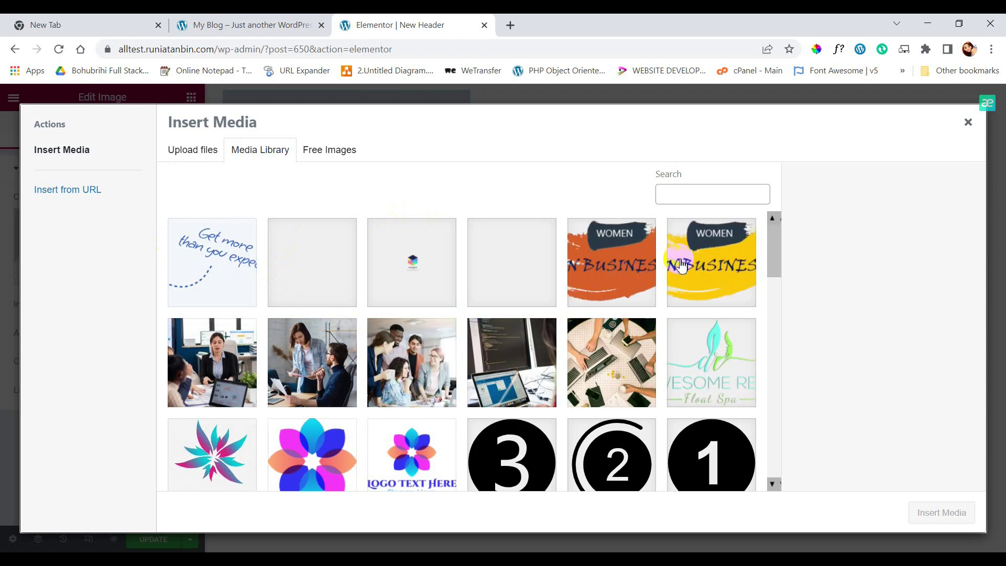
scroll(487, 341, down, 5)
click(426, 309)
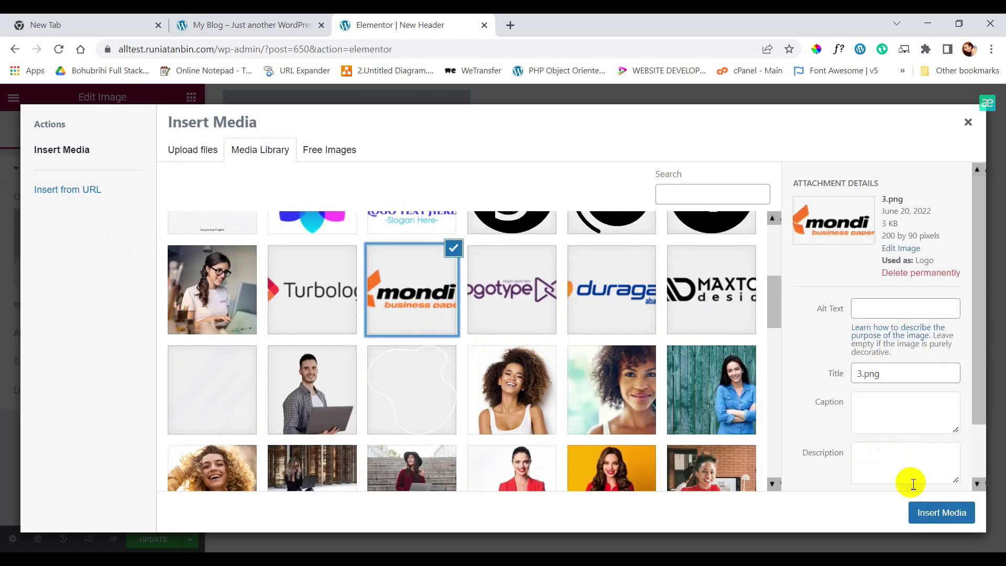
click(950, 513)
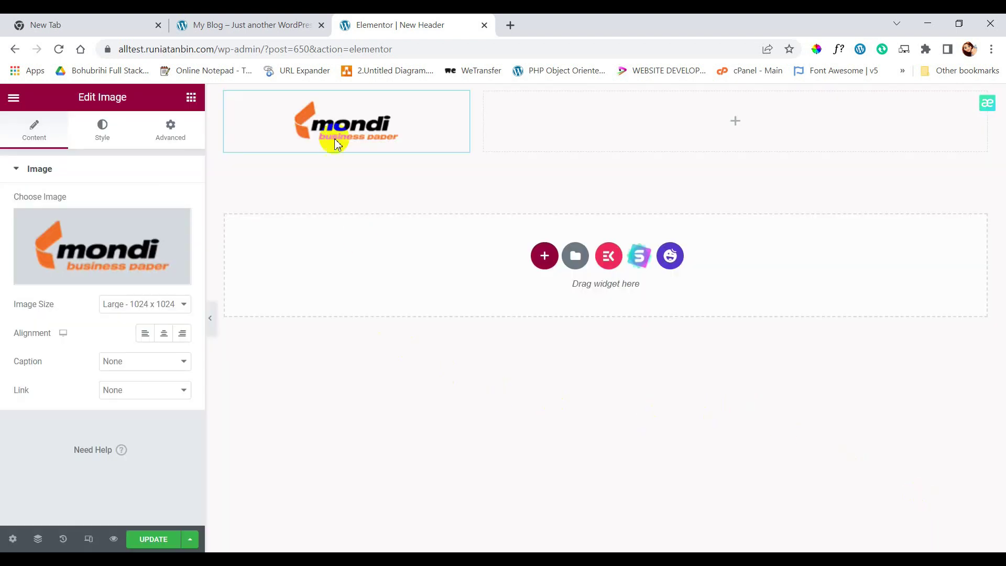
Add an ElementsKit Nav Menu widget to the section's wide column and assign Main Menu to it.
click(734, 121)
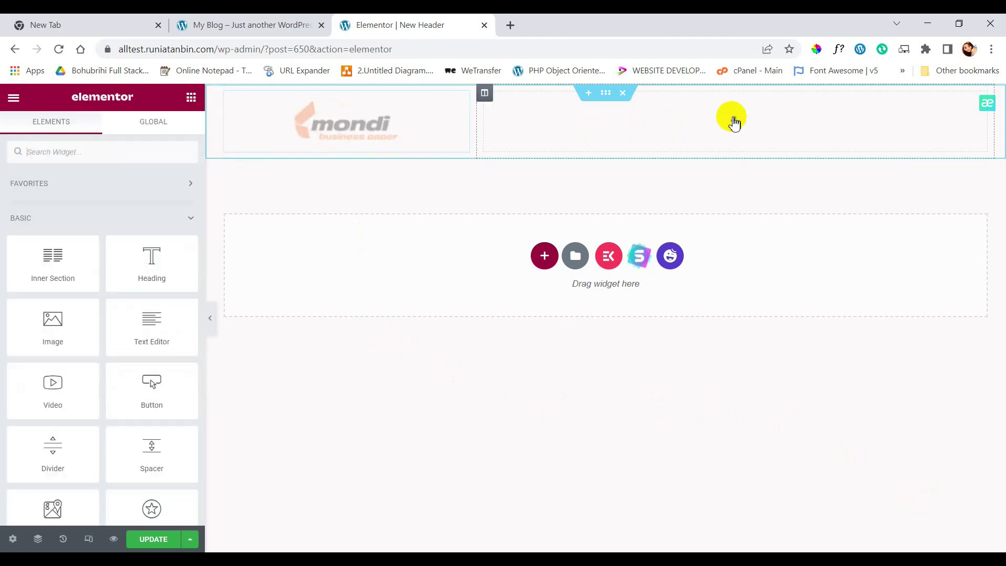
text(nav)
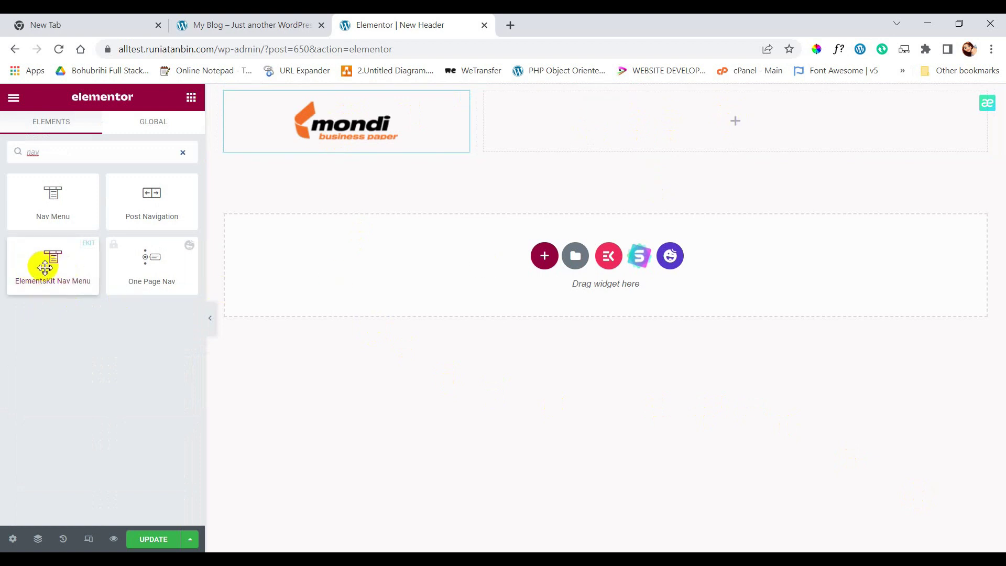
drag(84, 255, 702, 124)
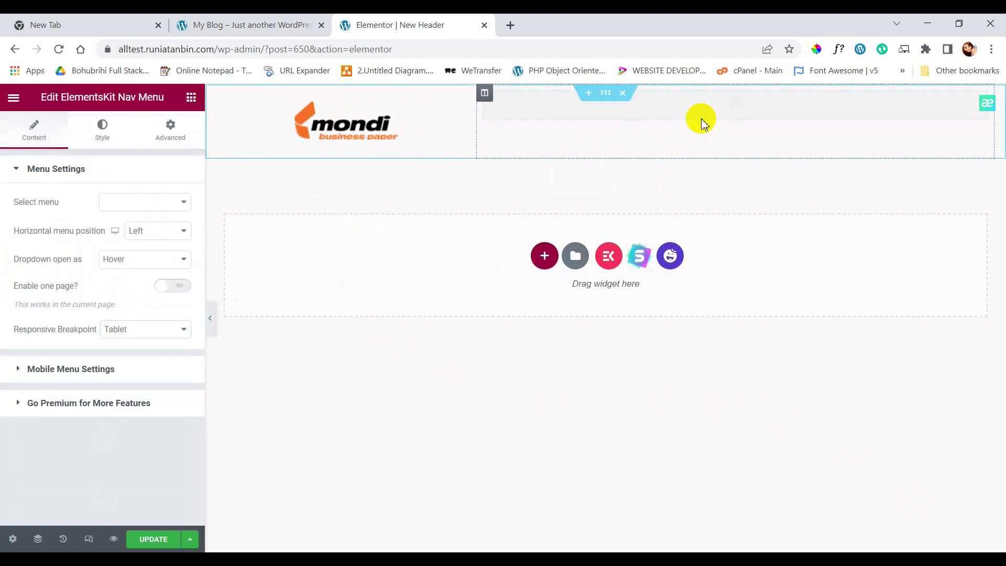
click(134, 205)
click(132, 219)
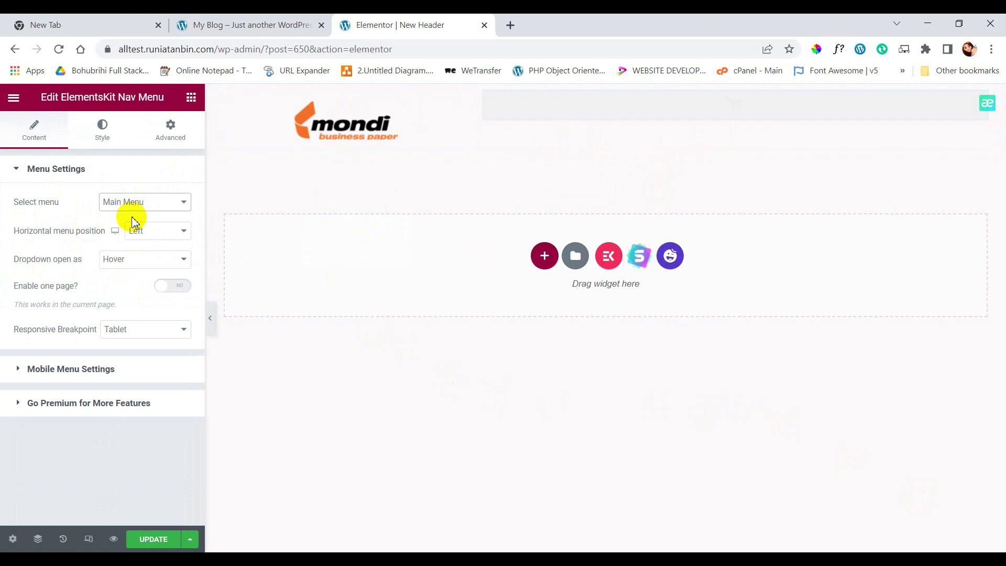
Preview the Lead Magnet submenu and set the nav menu's horizontal menu position to Center.
mouse_move(579, 120)
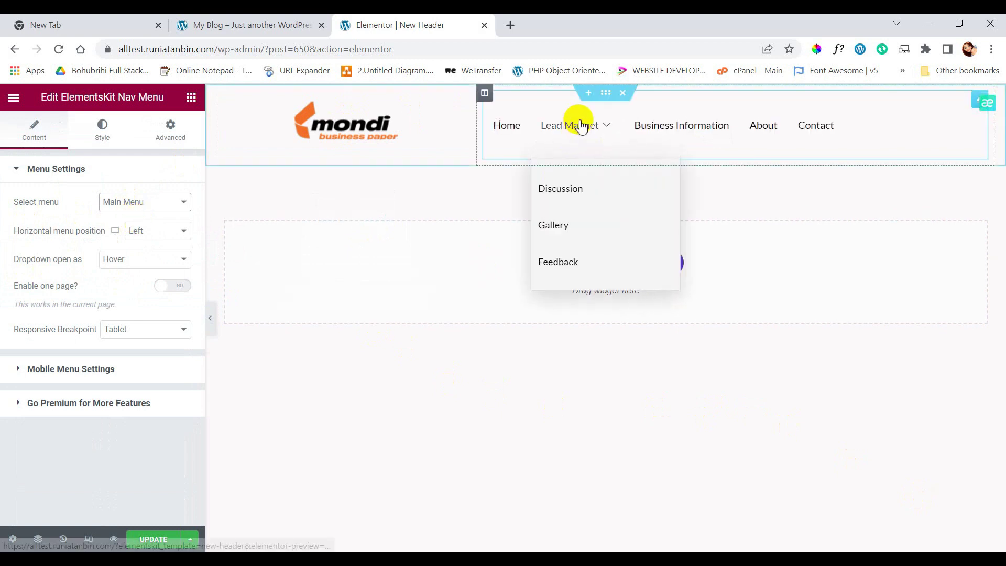
click(143, 236)
click(142, 256)
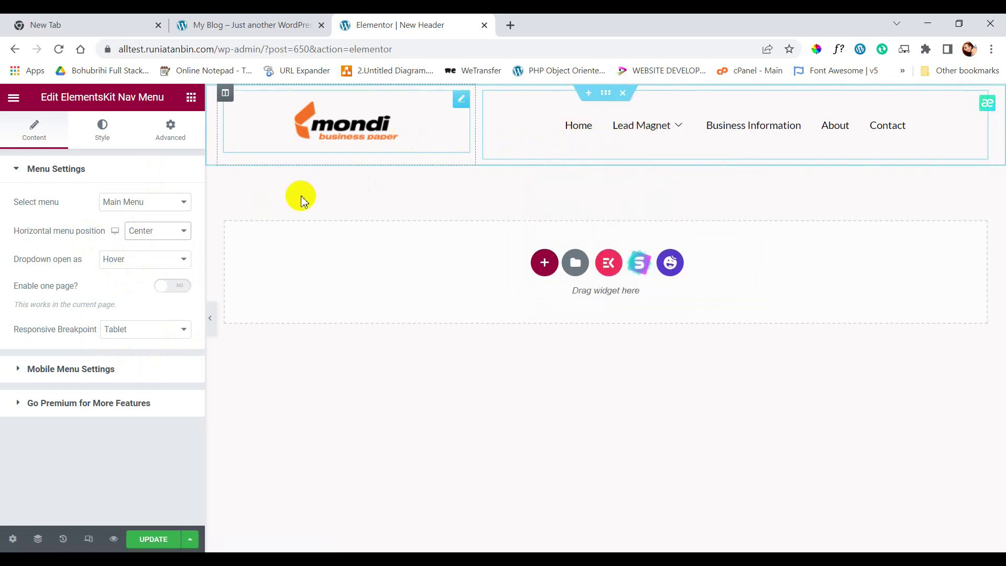
Set the typography size of the nav menu's items to 16 px in the Menu item style settings.
click(110, 139)
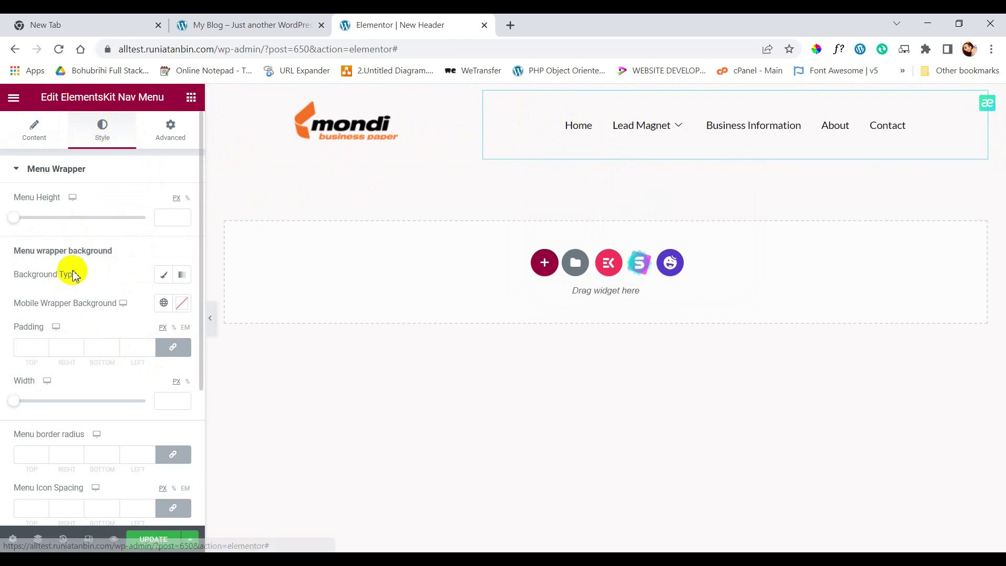
scroll(74, 269, down, 4)
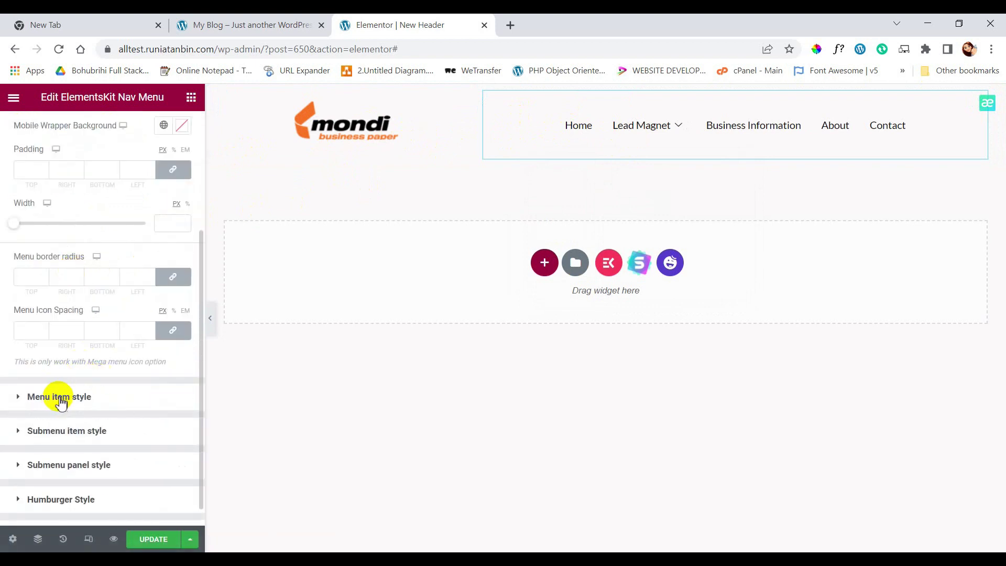
scroll(74, 301, up, 4)
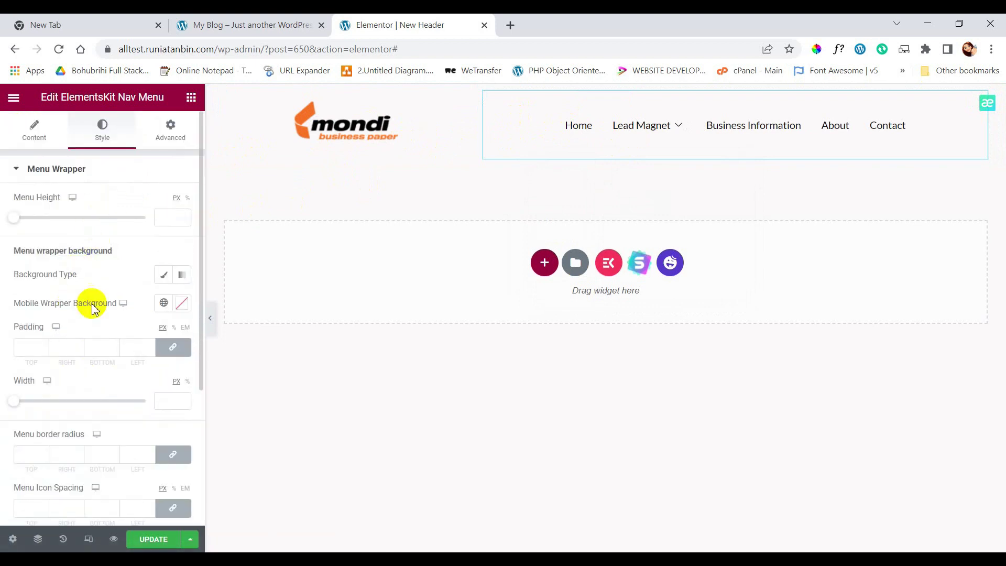
scroll(91, 304, down, 4)
click(61, 385)
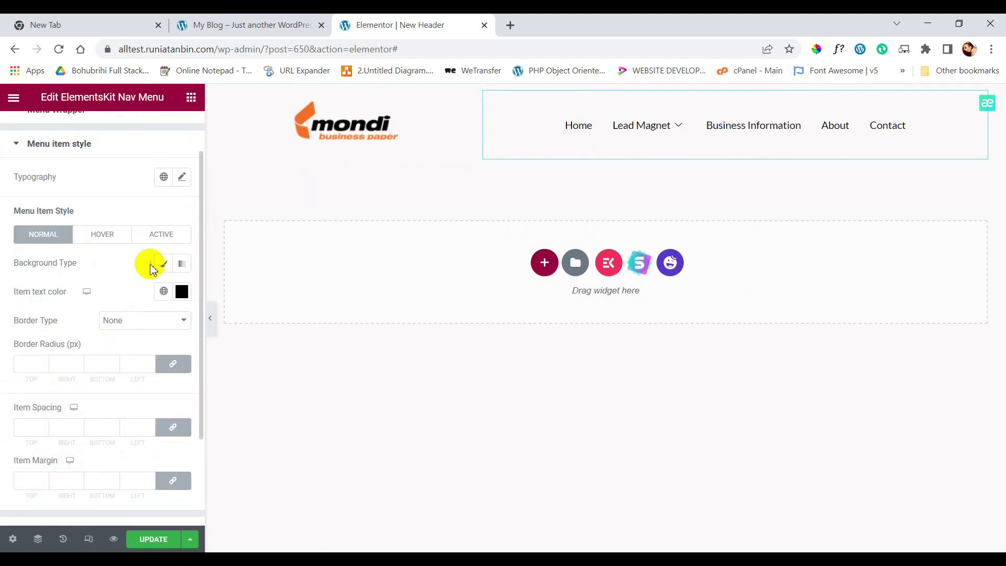
click(182, 176)
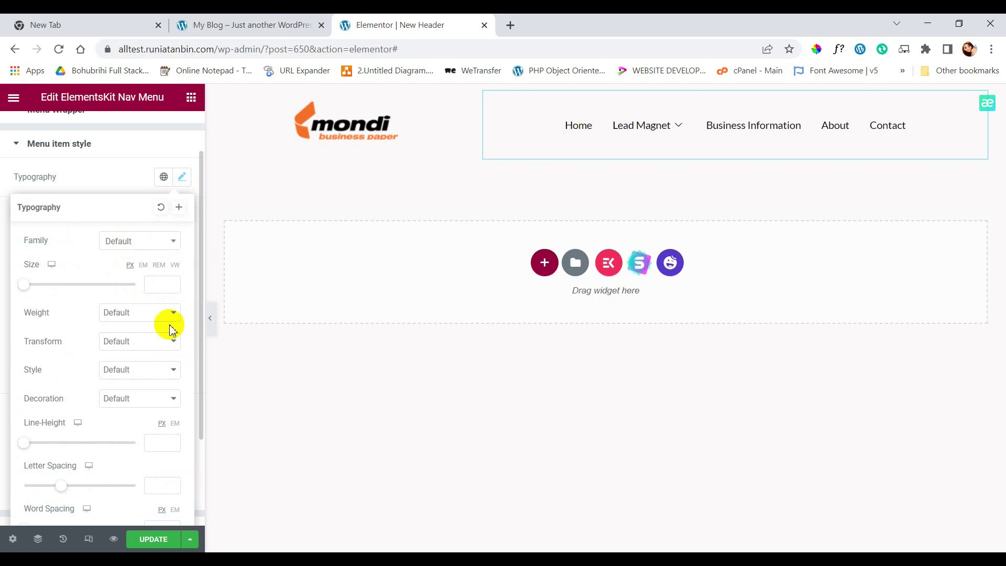
click(158, 285)
text(22)
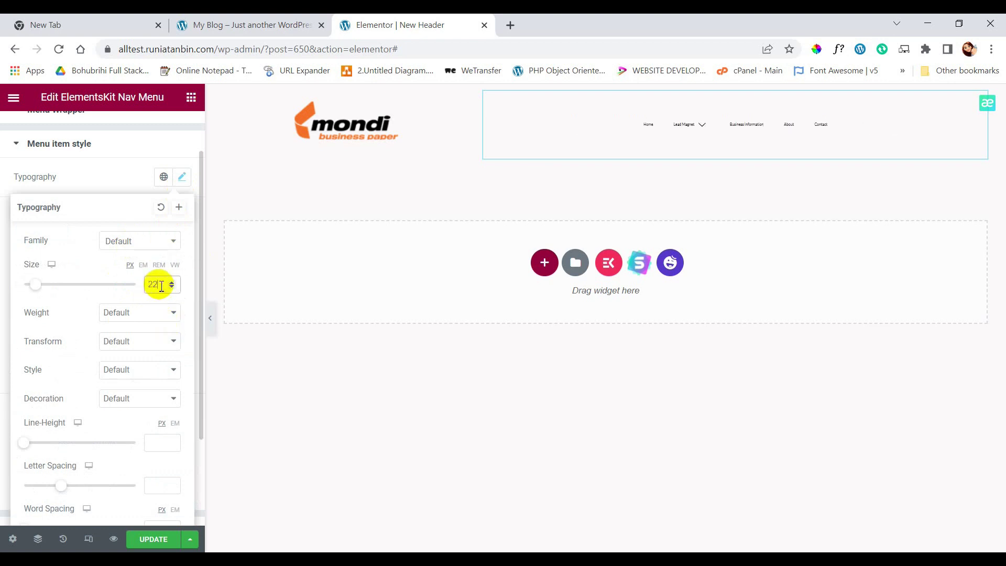
click(172, 287)
click(172, 287)
click(173, 287)
click(173, 287)
click(172, 287)
click(172, 287)
click(172, 287)
click(172, 281)
Compare font weights 500 and 600 on the menu items, and set the weight to 600.
click(128, 313)
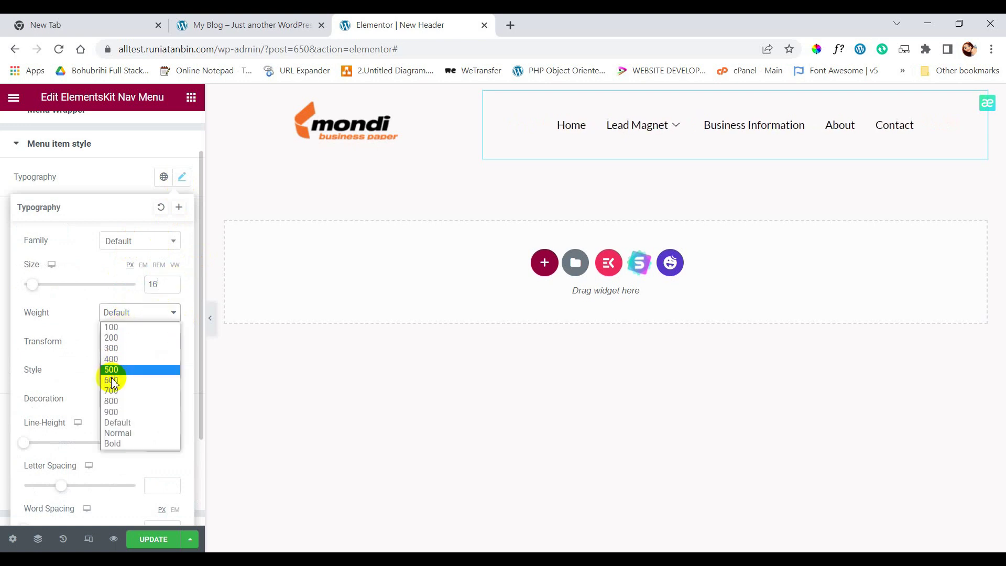
click(112, 370)
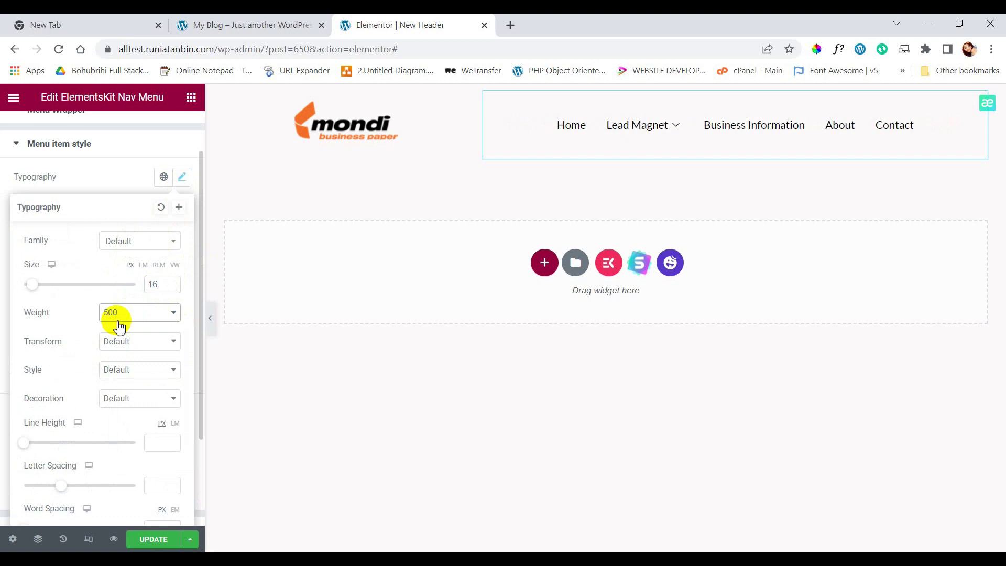
click(117, 317)
click(119, 381)
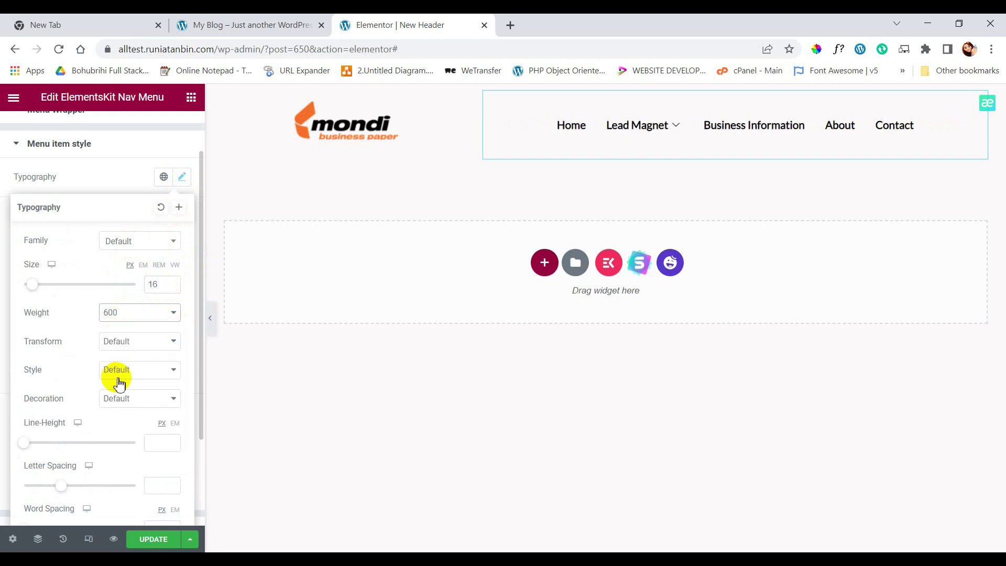
click(126, 312)
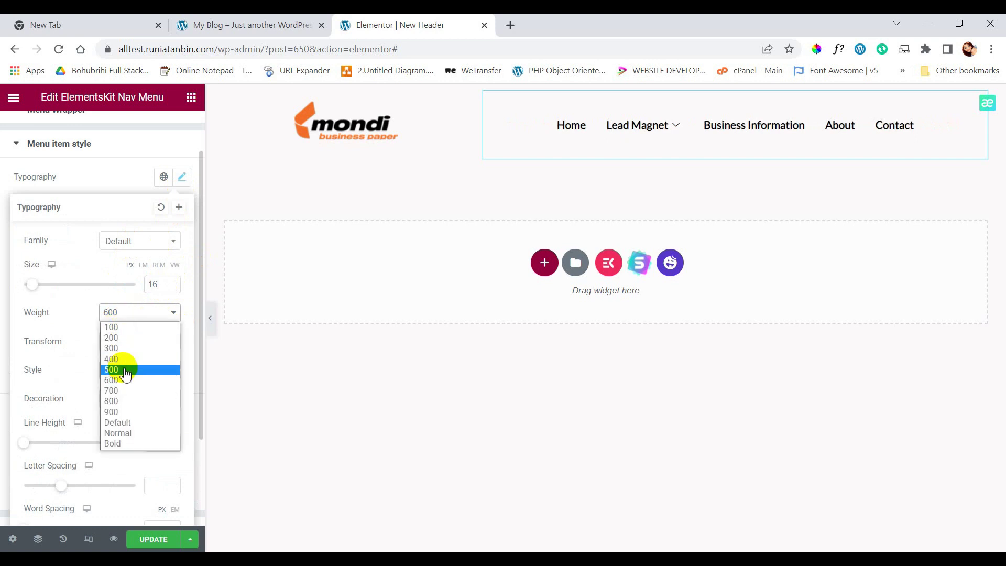
click(125, 372)
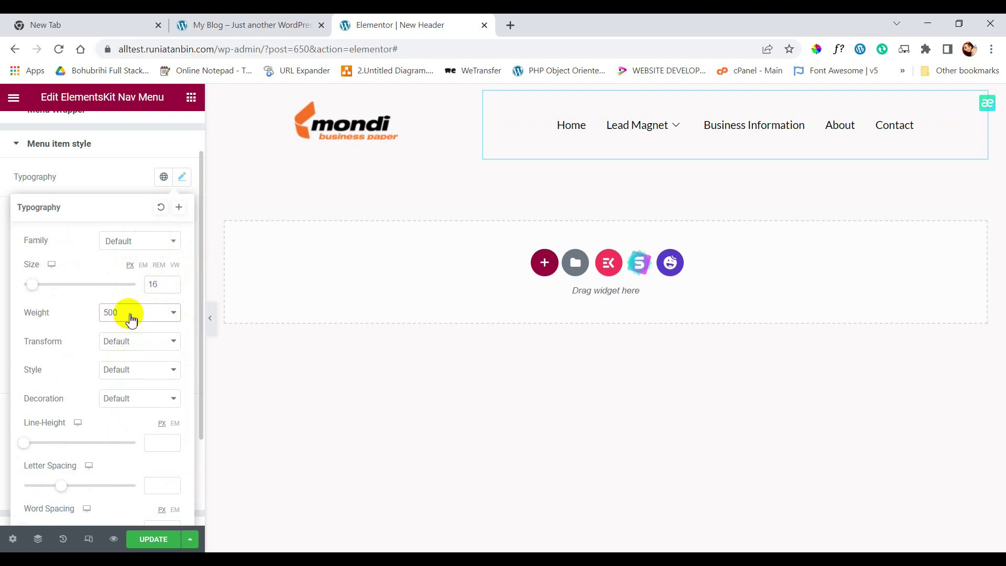
click(131, 317)
click(122, 380)
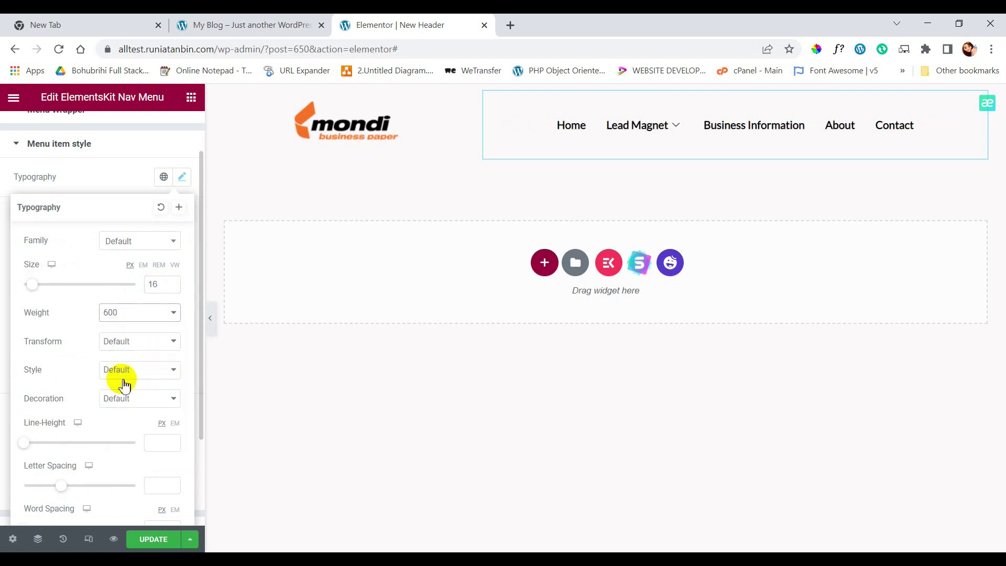
click(131, 181)
Set the nav menu's submenu indicator to Fill Arrow in the Submenu item style settings.
scroll(108, 309, down, 1)
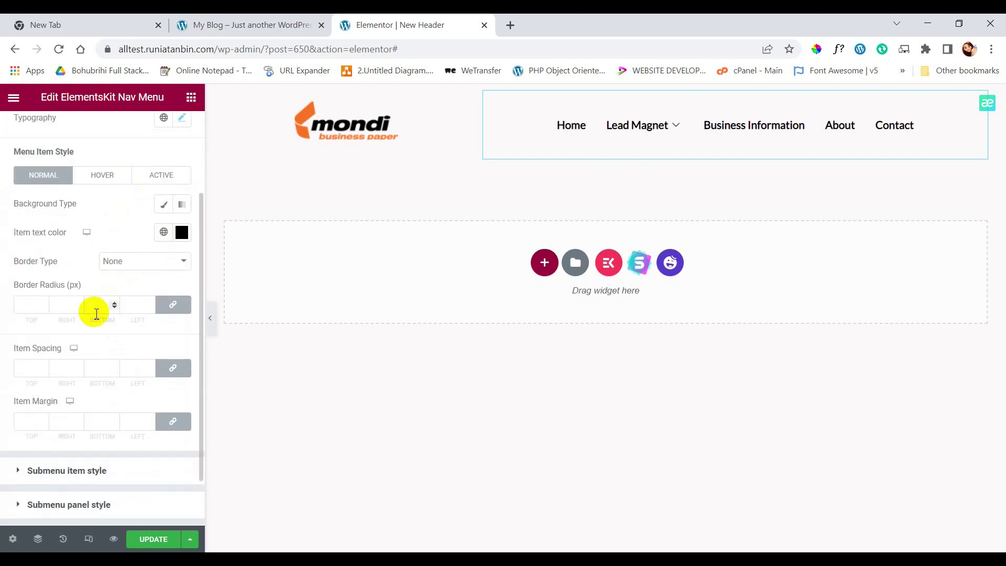
scroll(84, 259, down, 1)
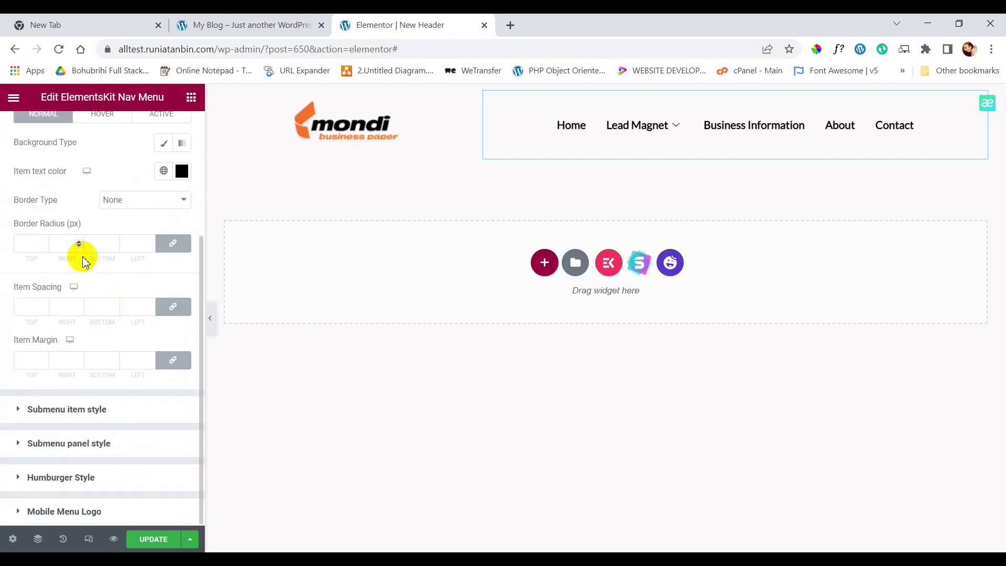
scroll(83, 257, up, 3)
click(75, 170)
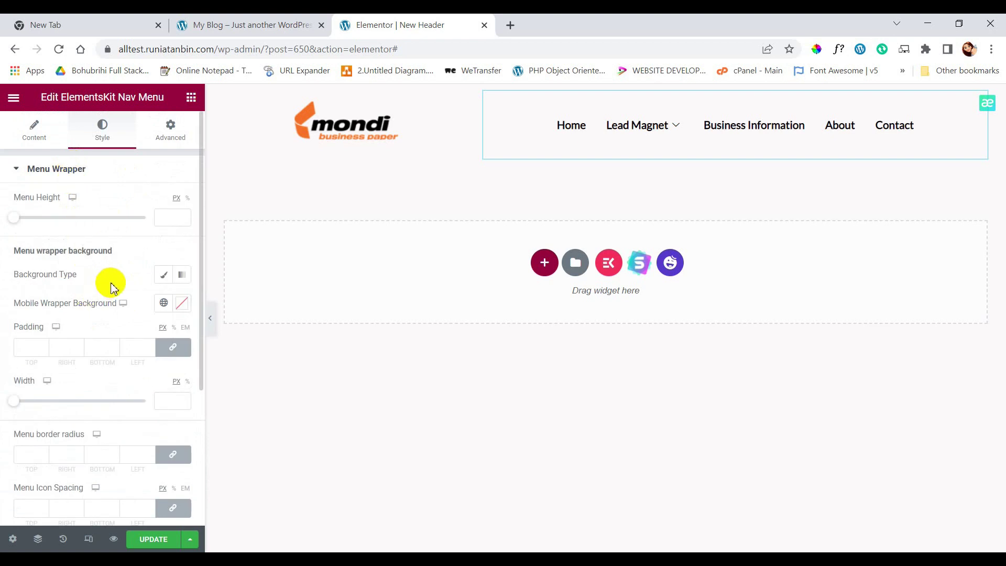
scroll(111, 287, down, 3)
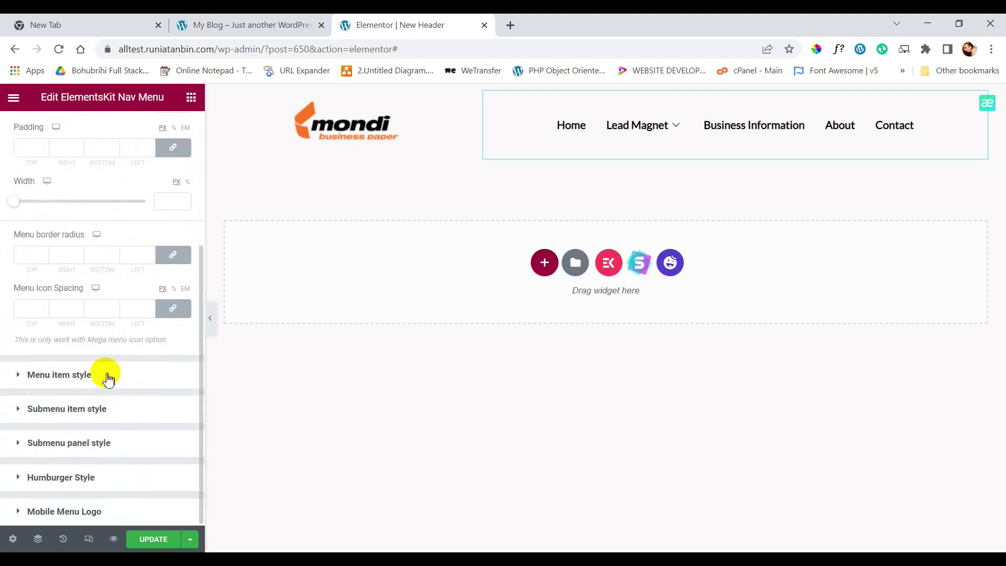
click(82, 412)
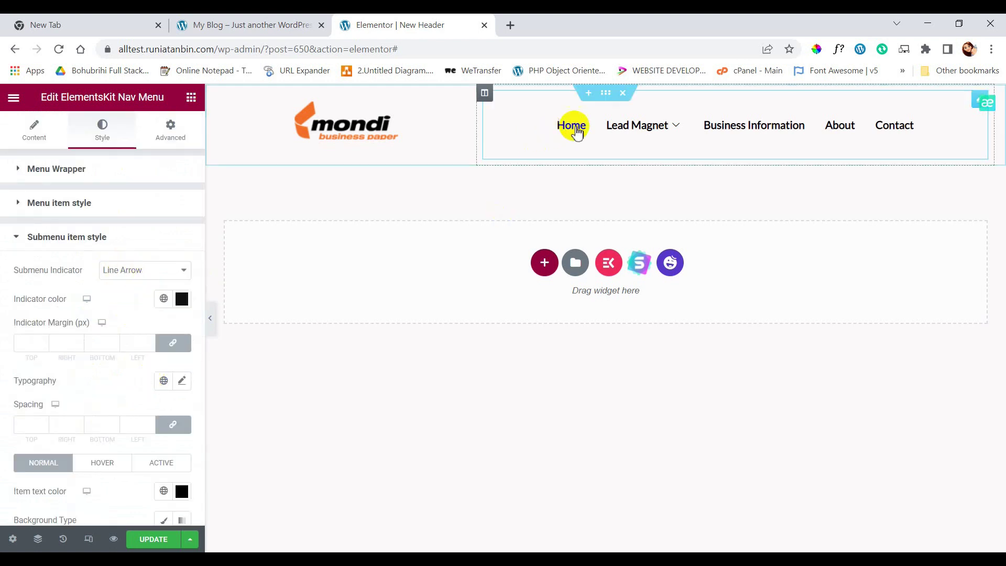
mouse_move(645, 123)
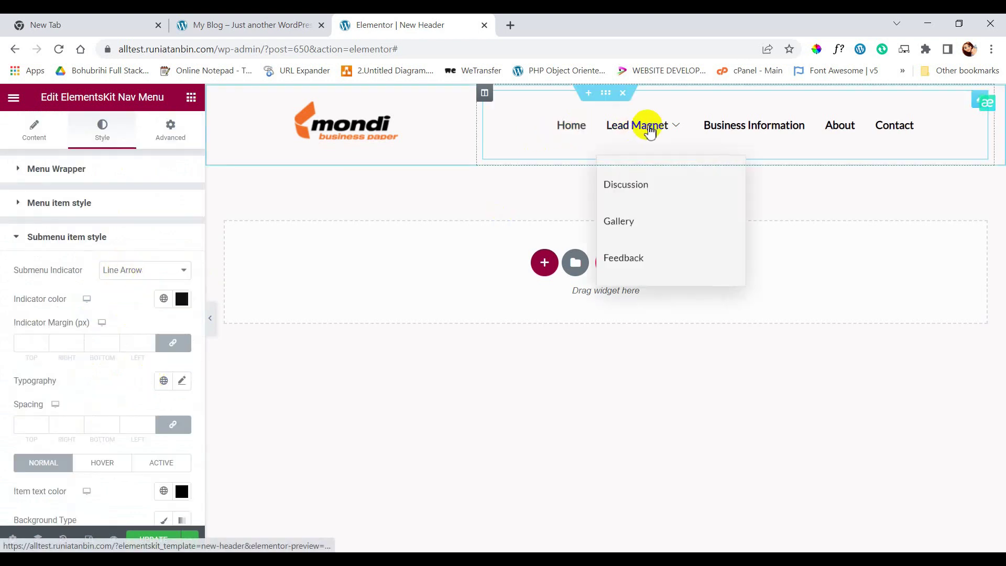
click(132, 277)
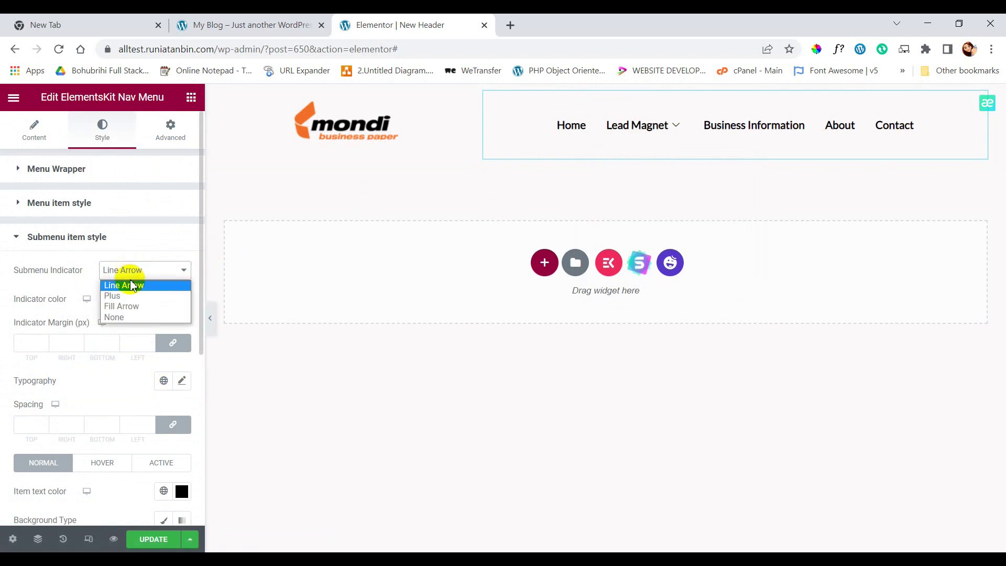
click(124, 307)
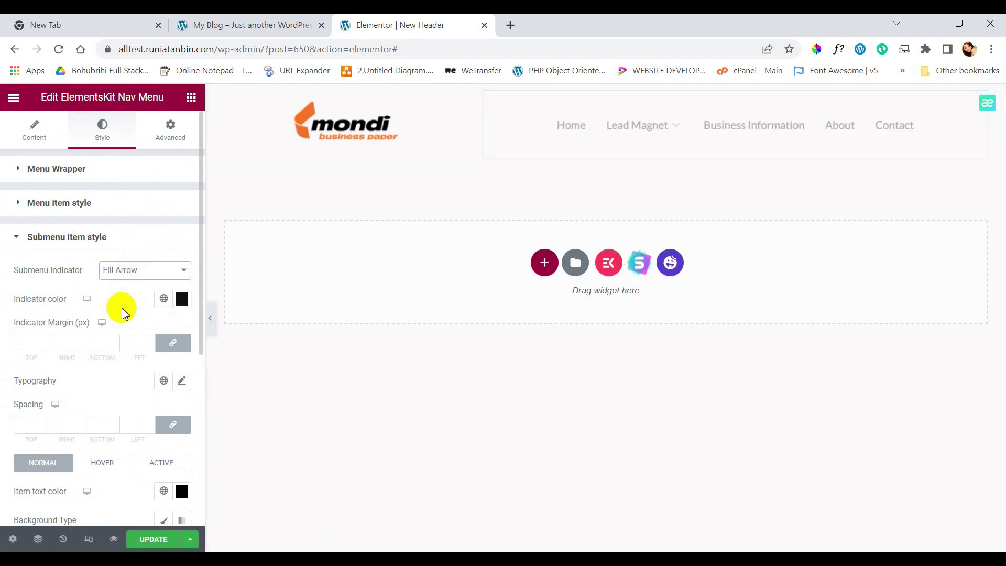
mouse_move(665, 133)
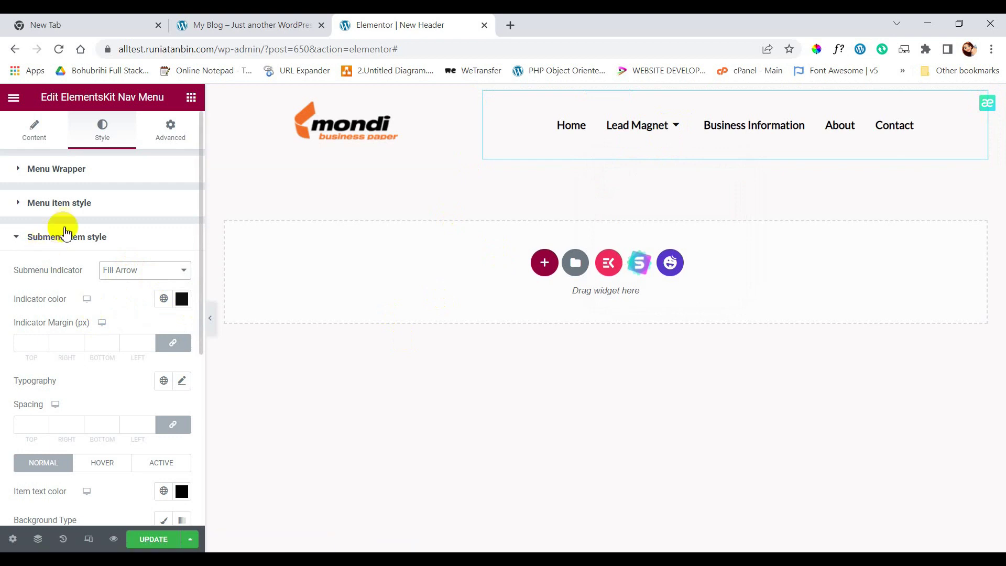
Set the submenu items' typography to size 15 px and weight 500, and preview the Lead Magnet submenu.
click(182, 380)
scroll(150, 378, down, 2)
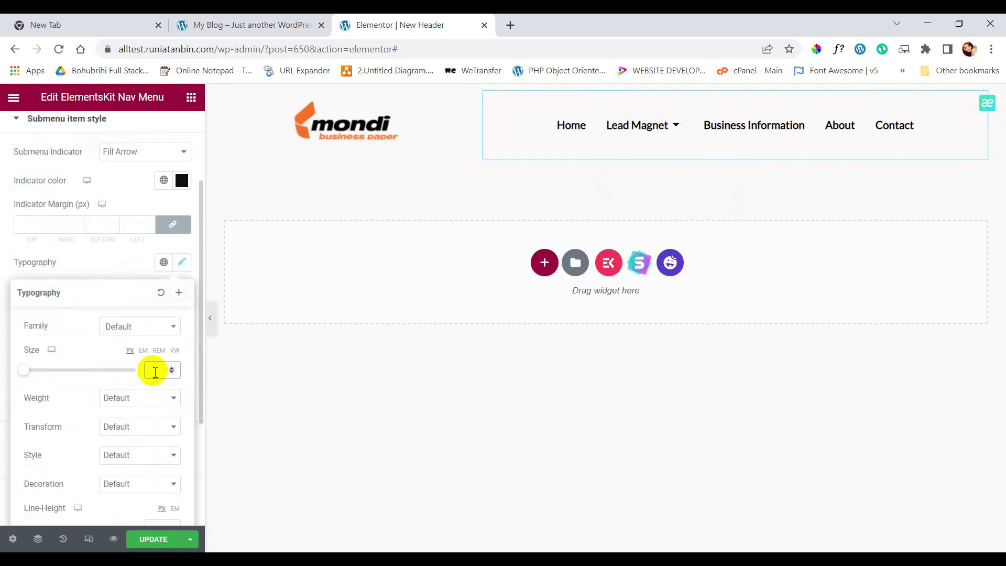
click(141, 397)
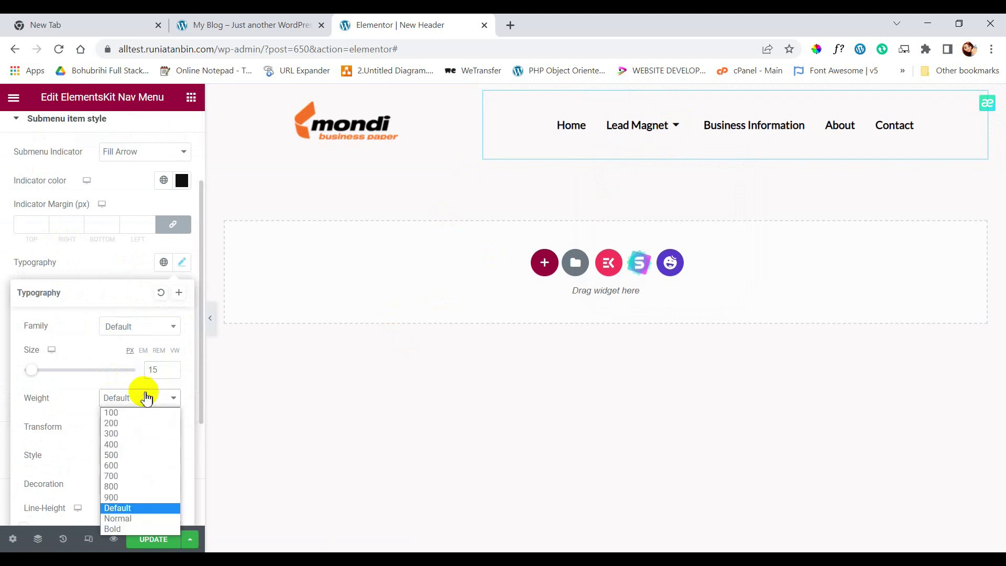
click(117, 456)
mouse_move(628, 130)
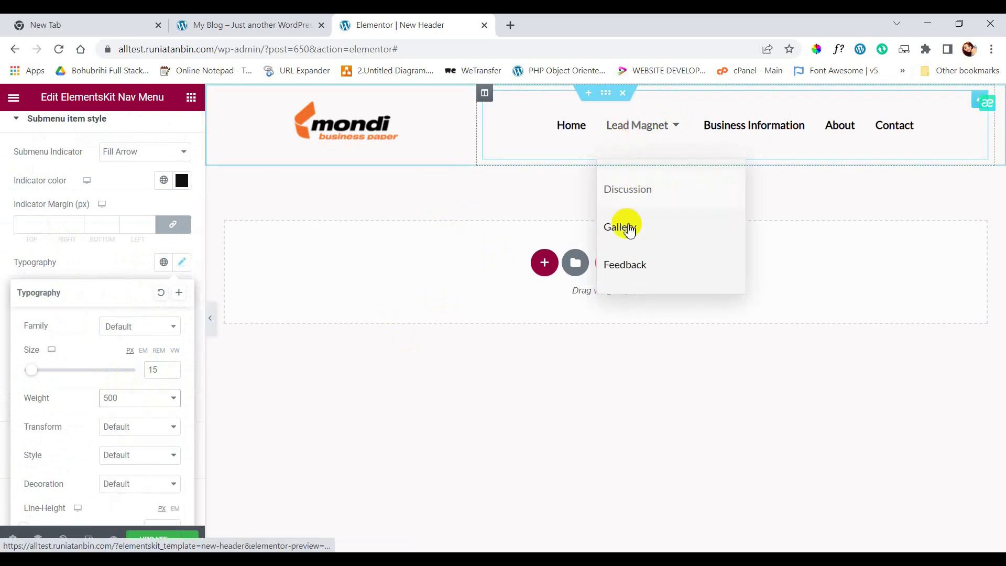
click(119, 270)
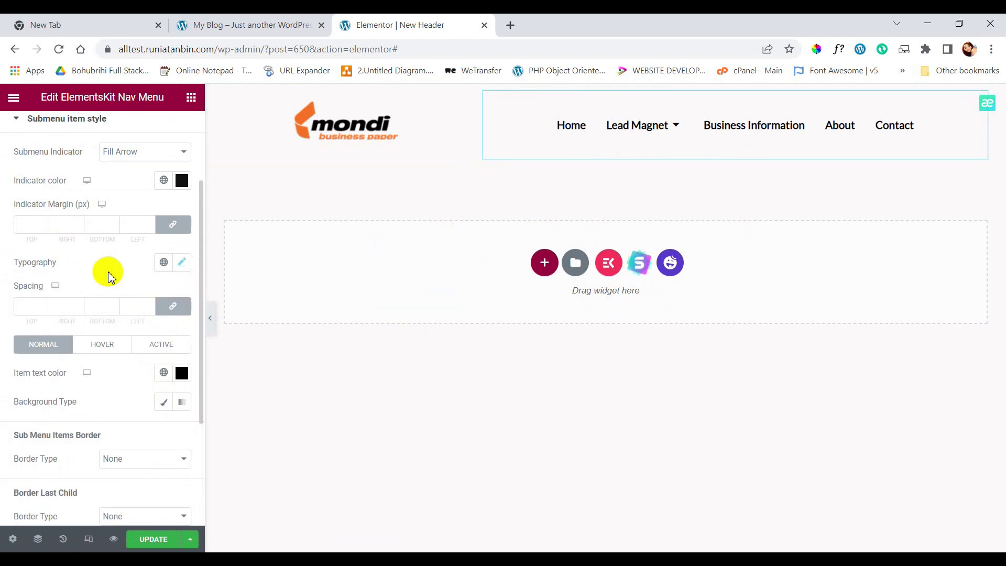
Set the submenu items' hover text color to gold #C7A911 and preview it on the Lead Magnet submenu.
scroll(108, 277, down, 1)
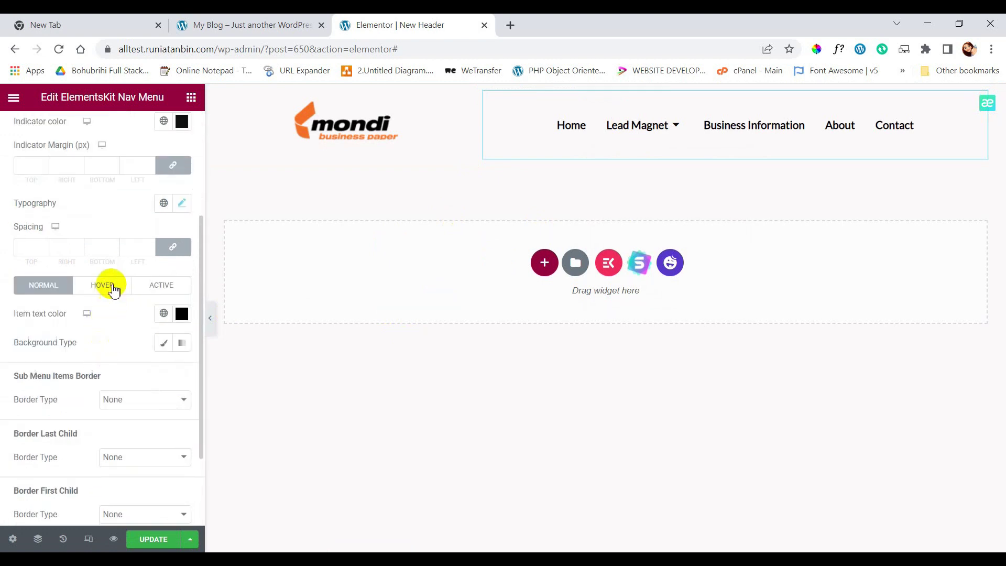
mouse_move(640, 125)
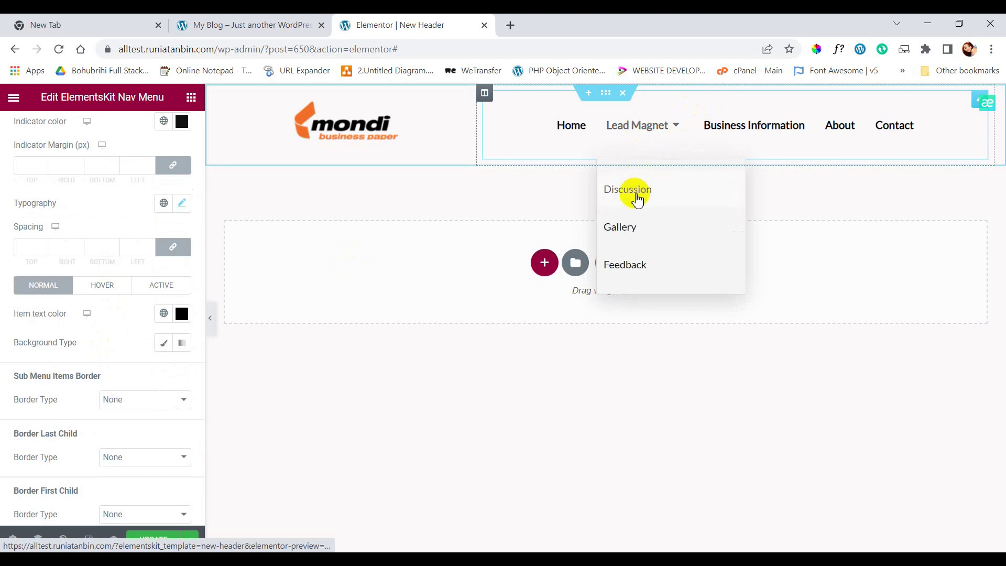
click(104, 286)
click(182, 313)
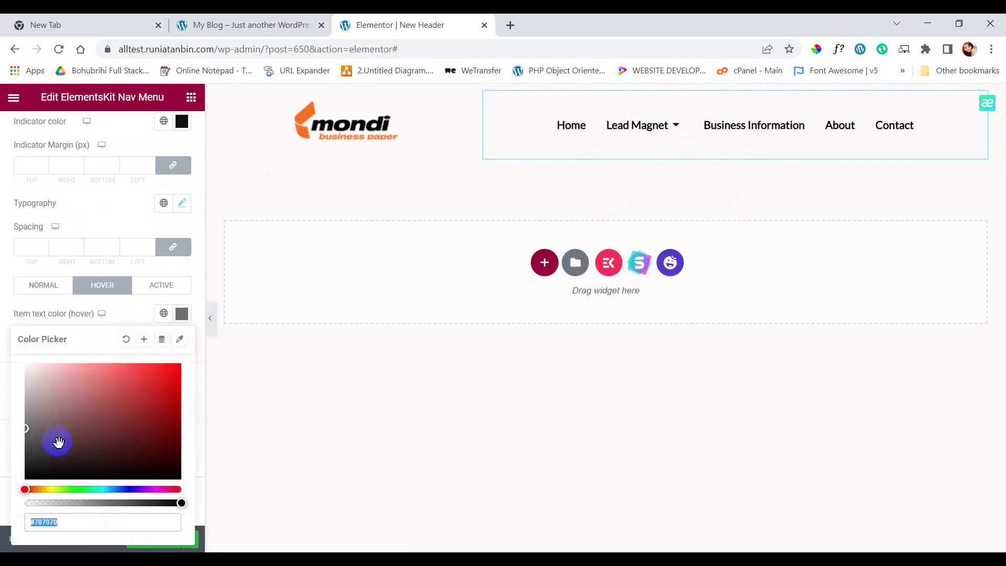
click(47, 489)
click(171, 424)
mouse_move(628, 123)
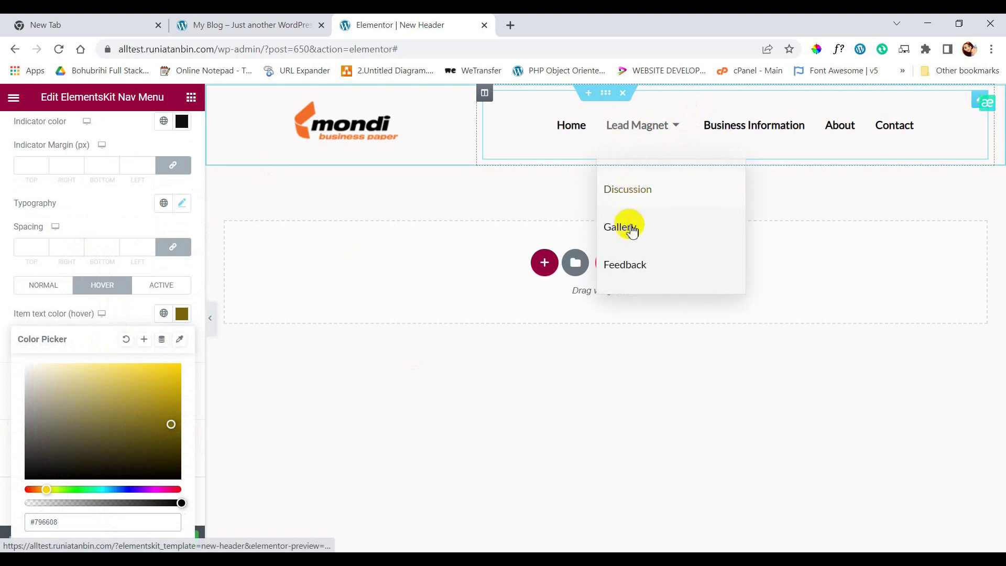
click(168, 388)
mouse_move(624, 168)
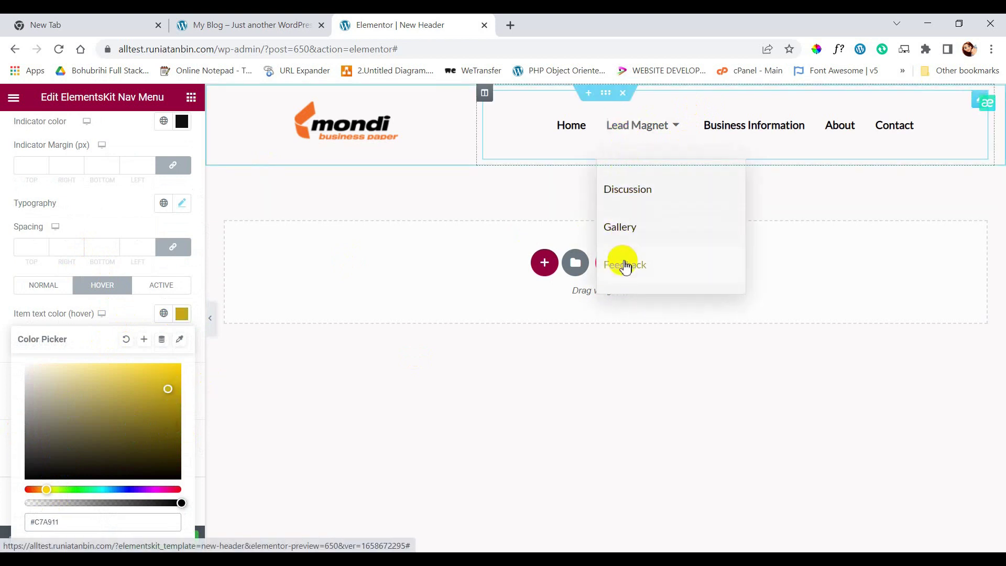
click(141, 314)
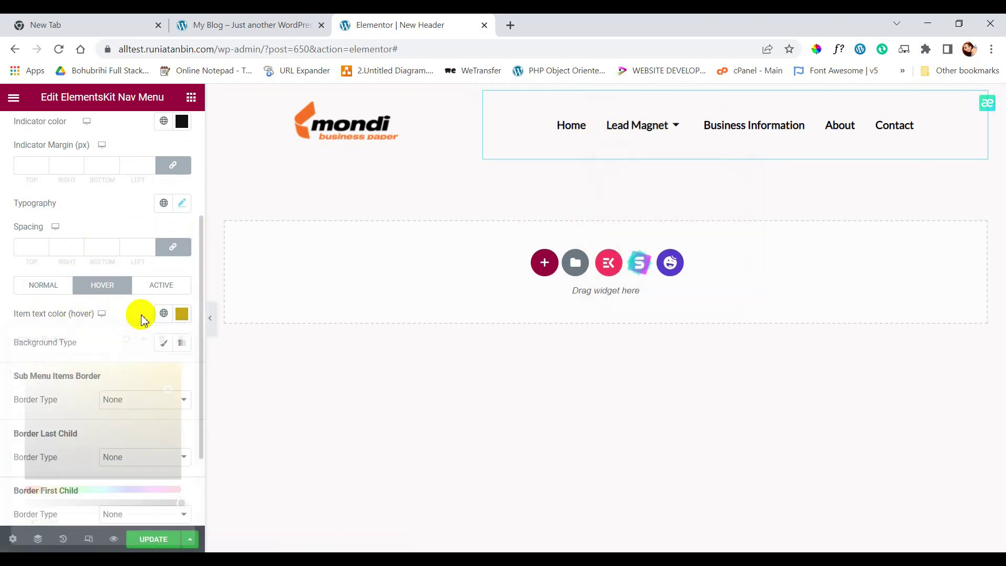
Copy the hover color #C7A911 to the submenu items' active text color, and update the header template.
click(182, 313)
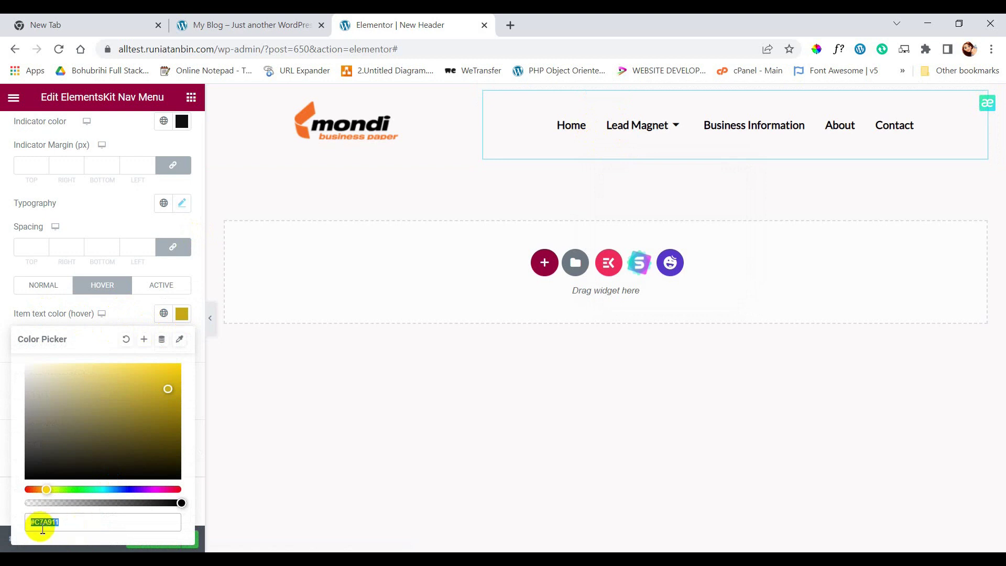
click(155, 284)
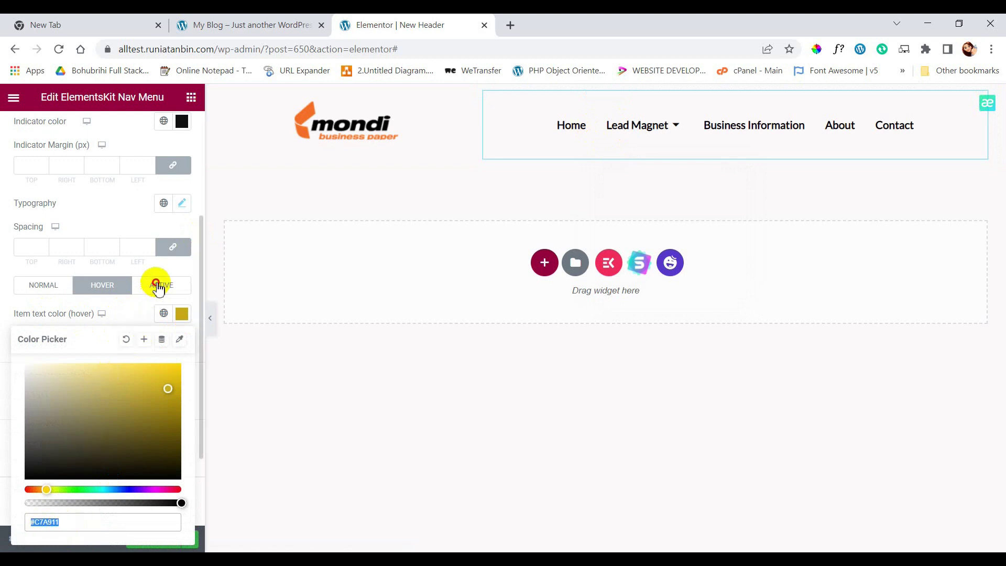
click(182, 313)
click(131, 321)
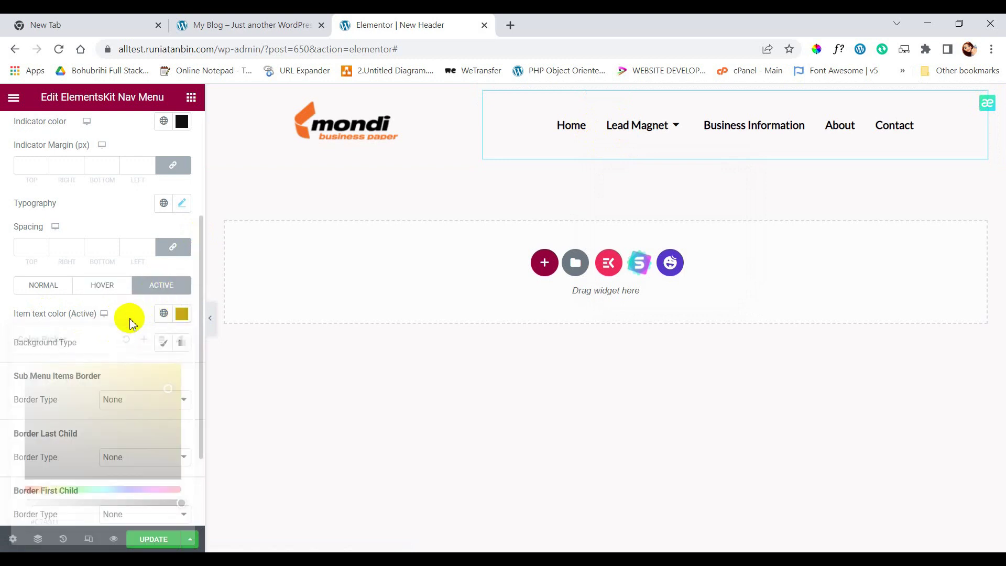
mouse_move(634, 129)
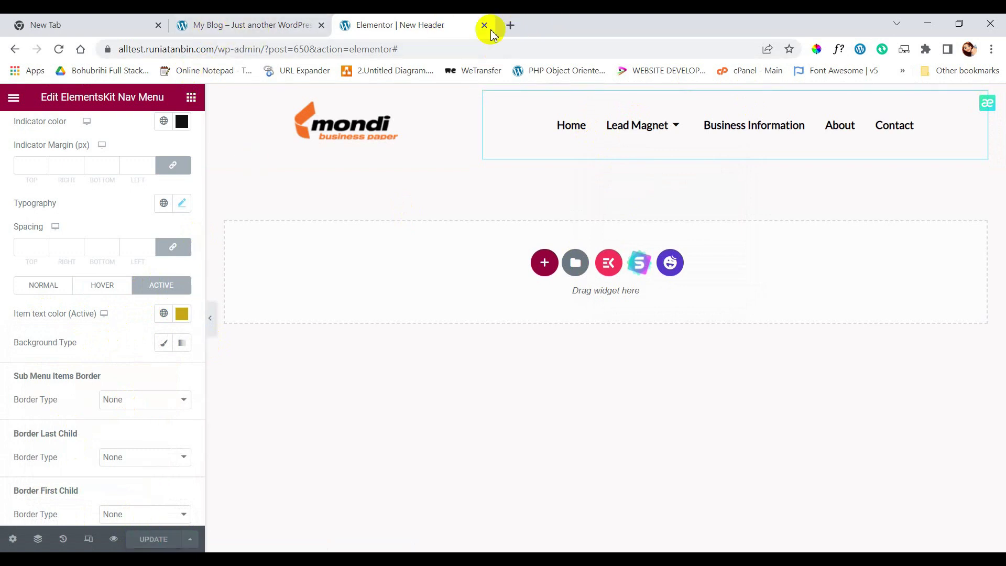
Open the site's WordPress admin dashboard in a new browser tab using the wp-admin part of the current address.
click(268, 50)
click(266, 50)
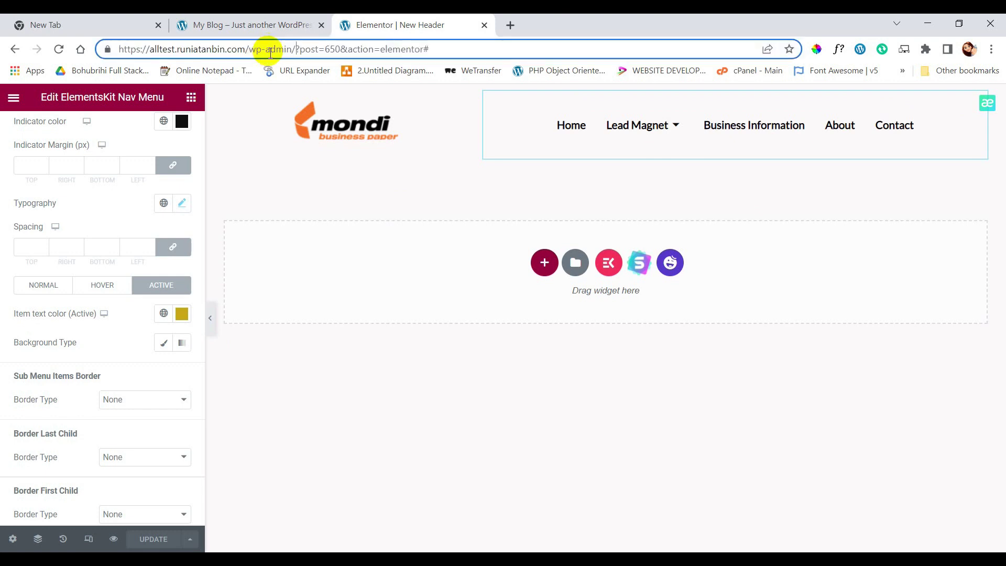
drag(297, 51, 97, 57)
key(ctrl+c)
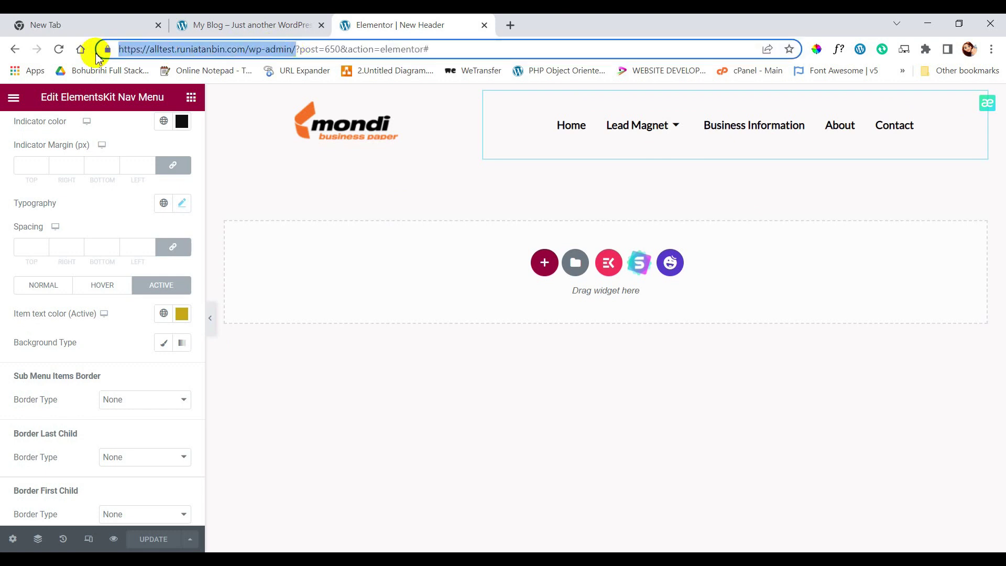
click(516, 26)
key(ctrl+v)
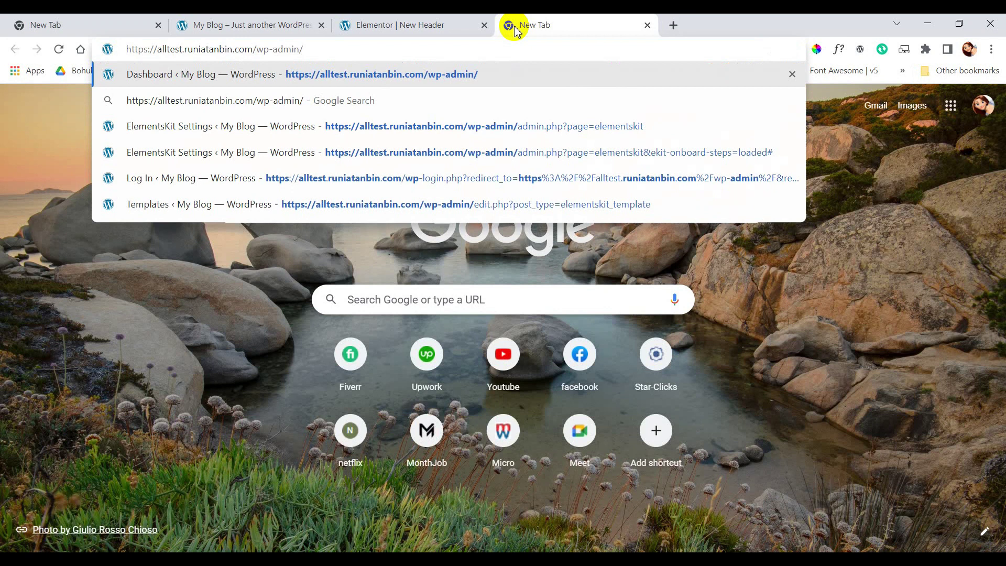
key(Return)
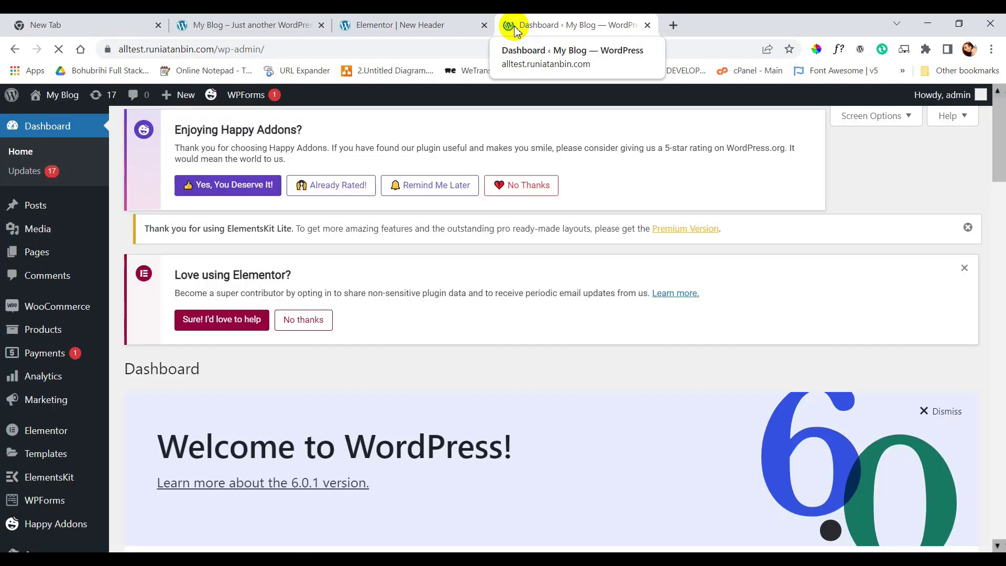
Enable Main Menu for ElementsKit Megamenu content on the Appearance Menus page, and save the menu.
scroll(33, 351, down, 6)
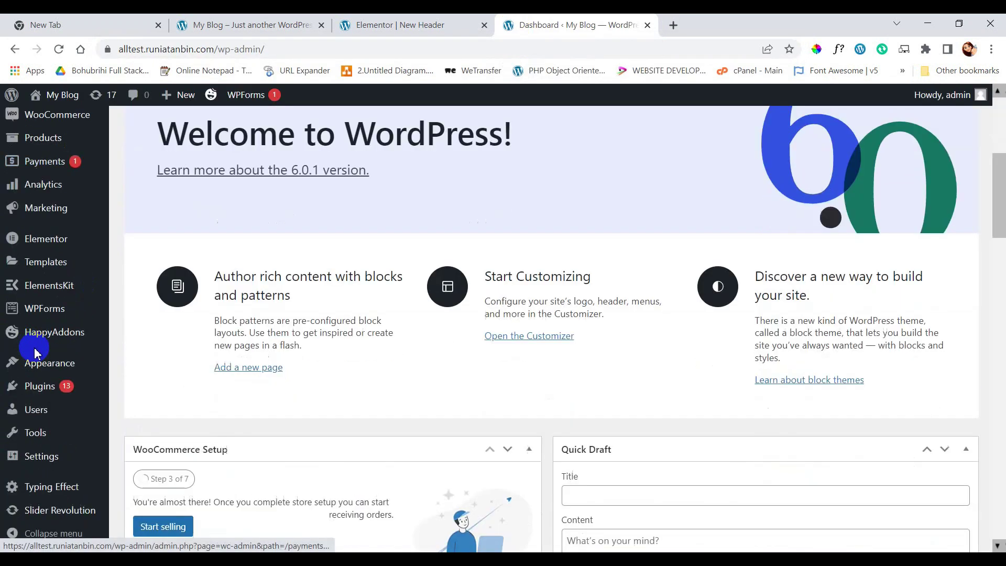
mouse_move(50, 372)
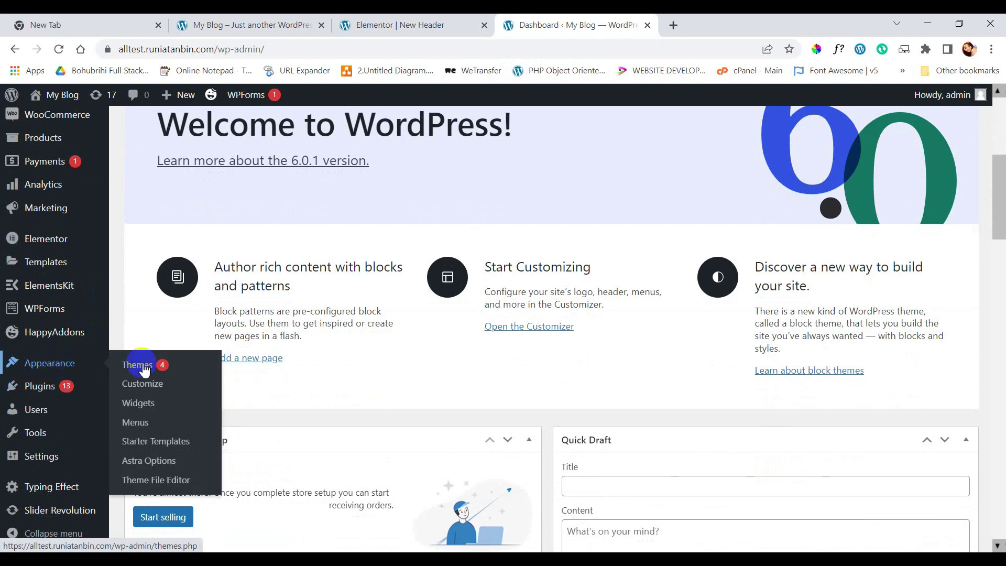
click(135, 422)
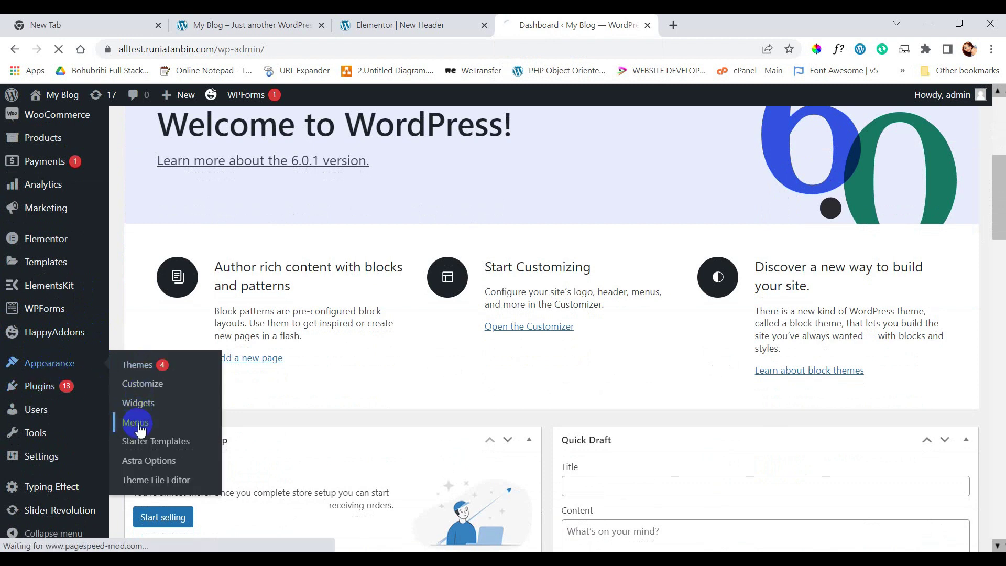
scroll(623, 257, down, 5)
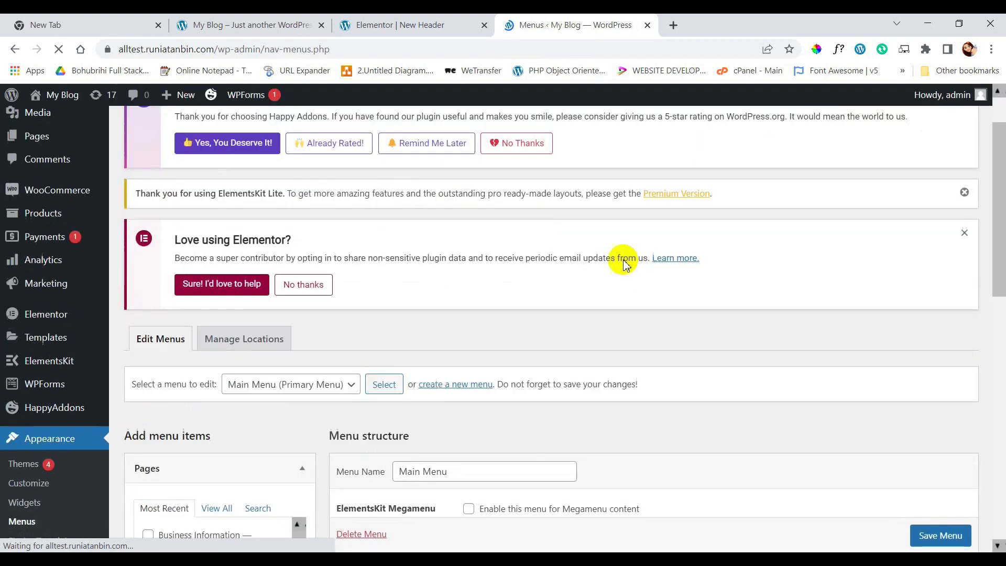
scroll(631, 215, down, 2)
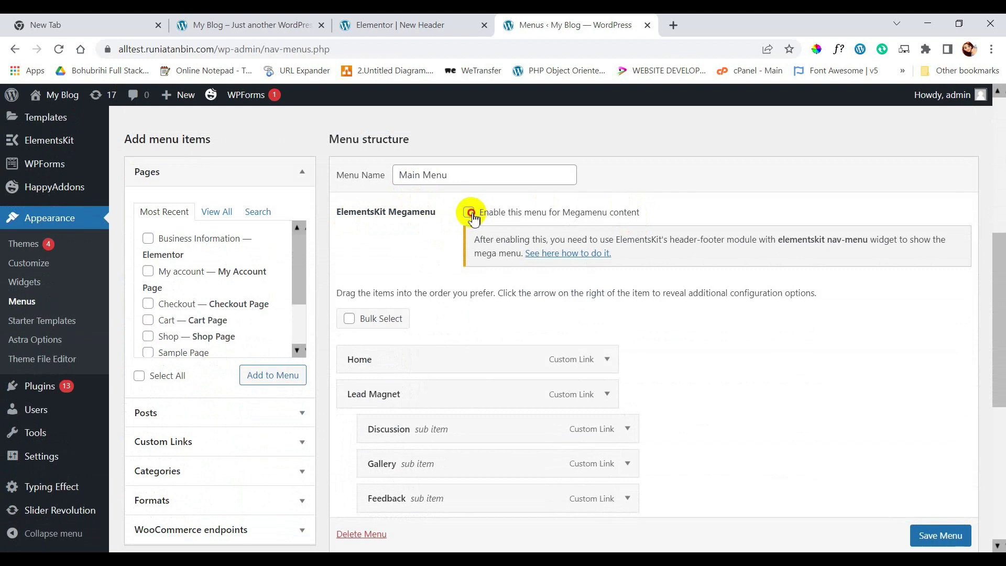
scroll(937, 540, down, 1)
click(937, 540)
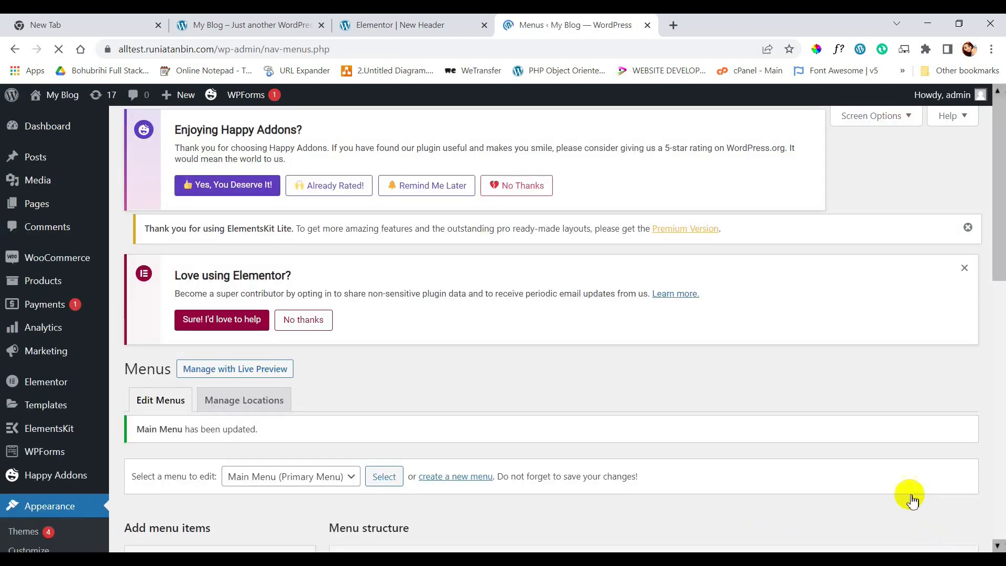
Enable the mega menu for the Lead Magnet menu item with full width and default position, and save its settings.
scroll(616, 283, down, 6)
scroll(615, 270, down, 4)
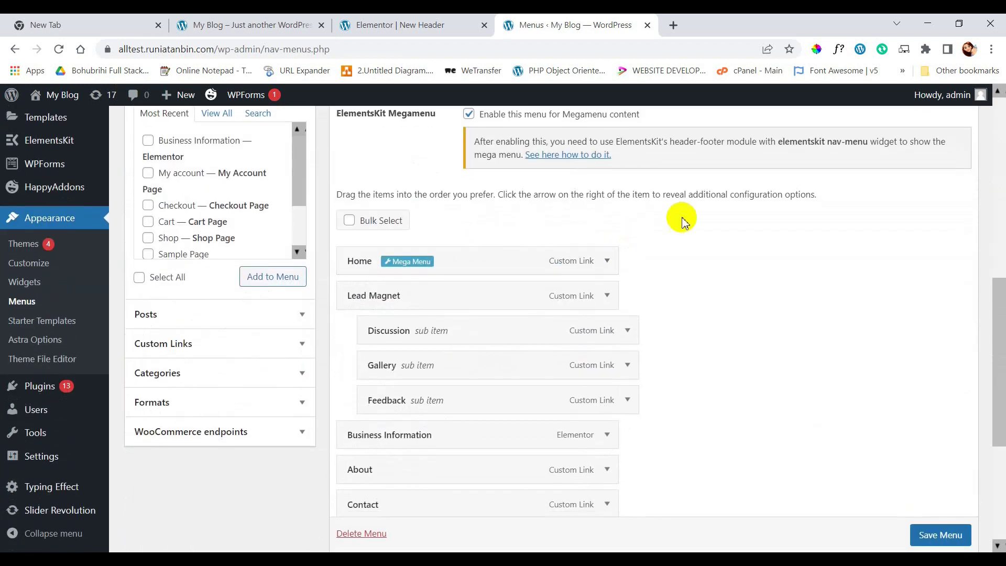
mouse_move(424, 273)
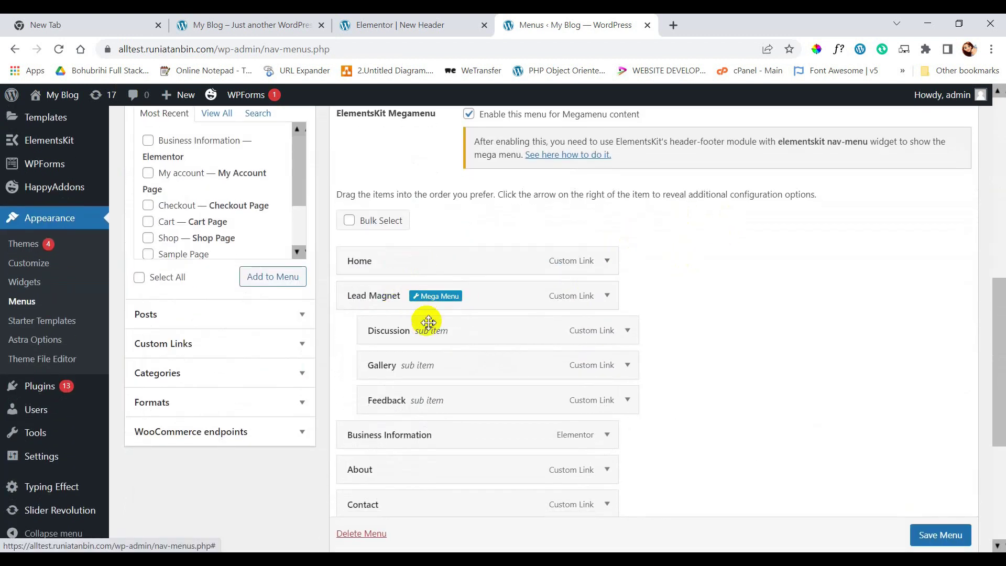
mouse_move(416, 296)
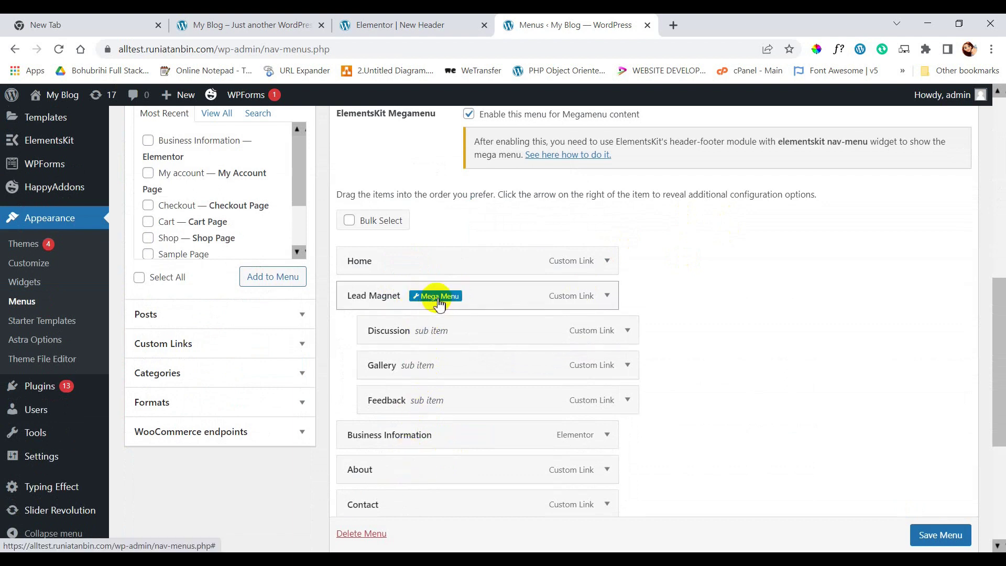
click(438, 297)
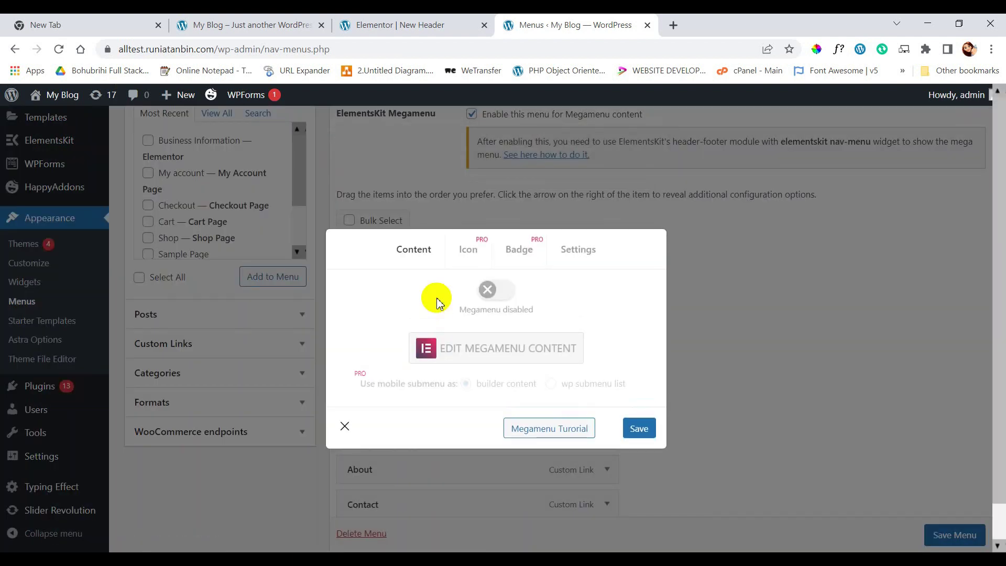
click(503, 291)
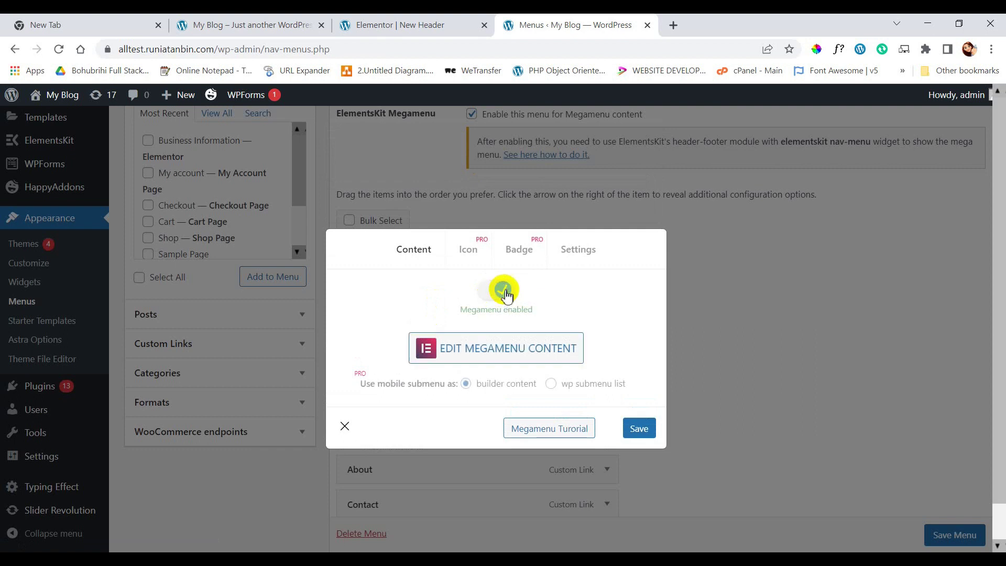
click(575, 250)
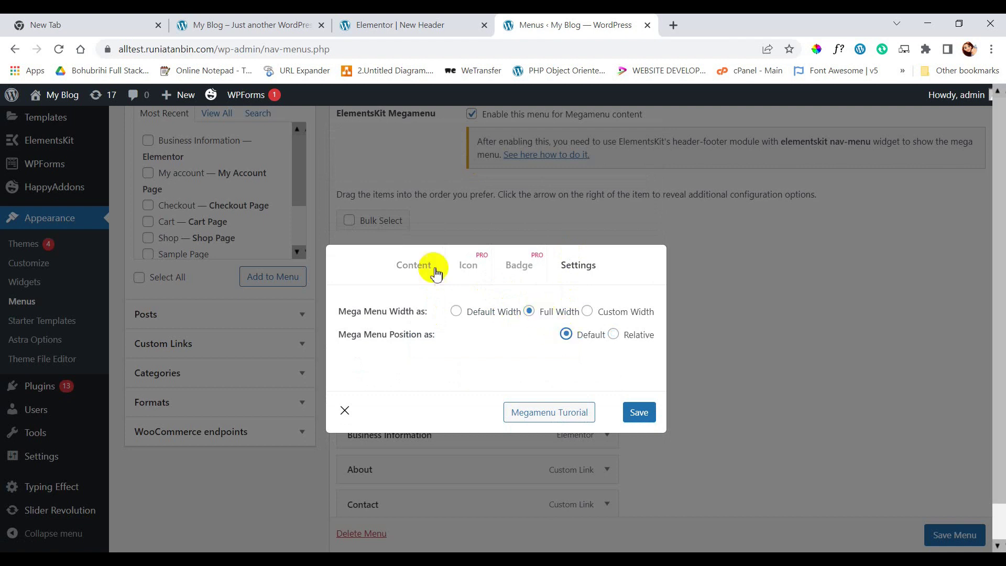
click(415, 263)
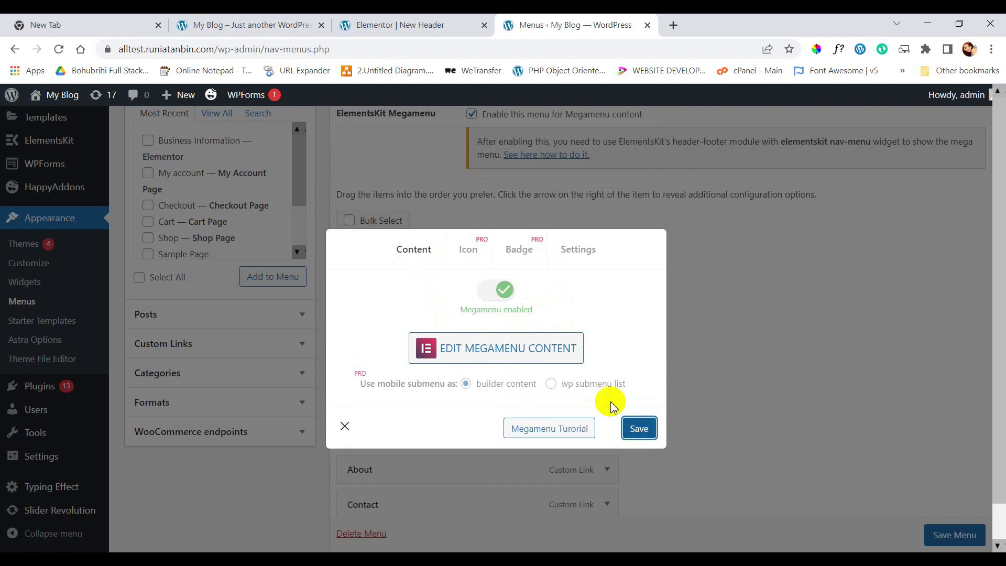
Open the Lead Magnet mega menu content for editing and filter the ElementsKit library's sections by the Megamenu category.
click(509, 352)
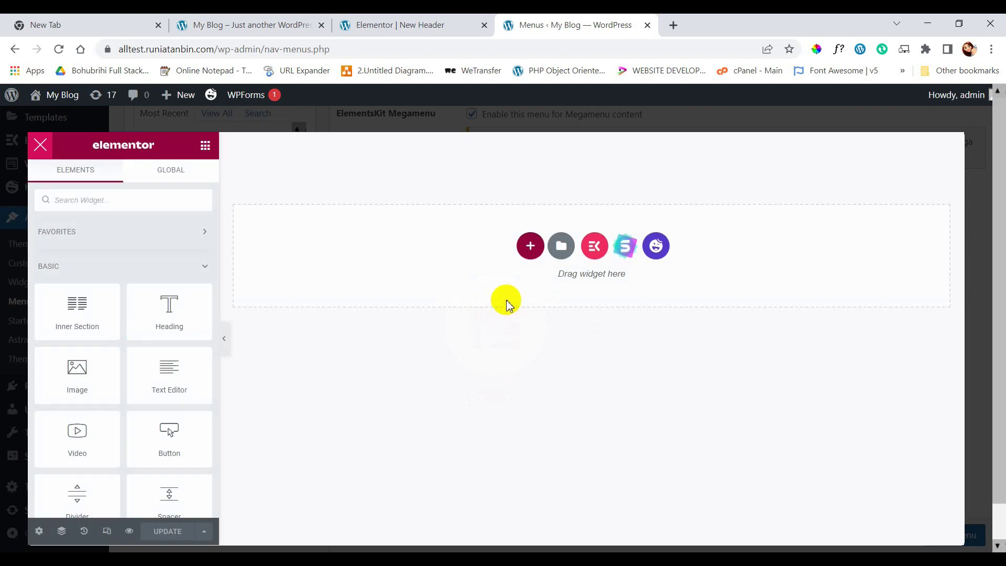
click(594, 251)
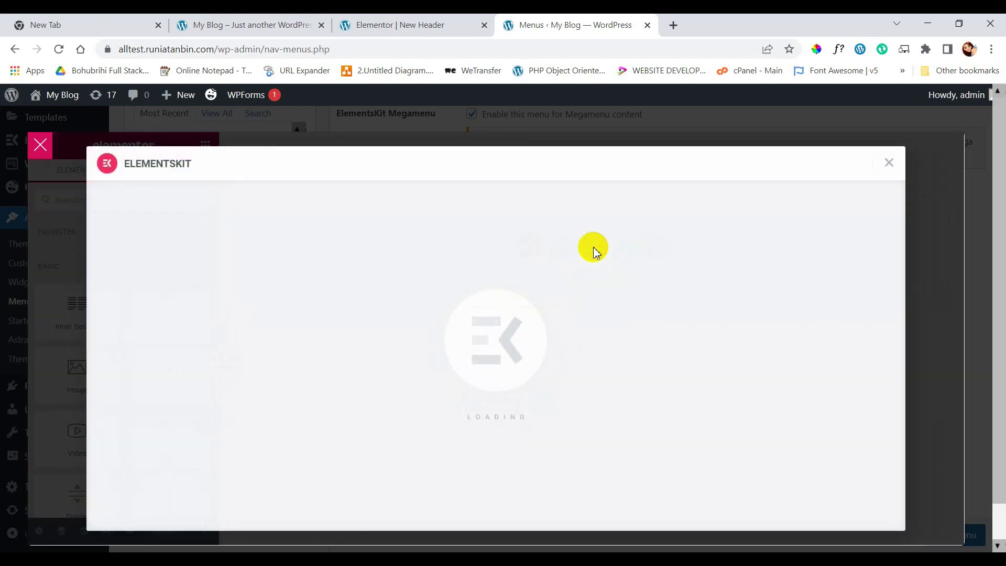
scroll(189, 318, down, 1)
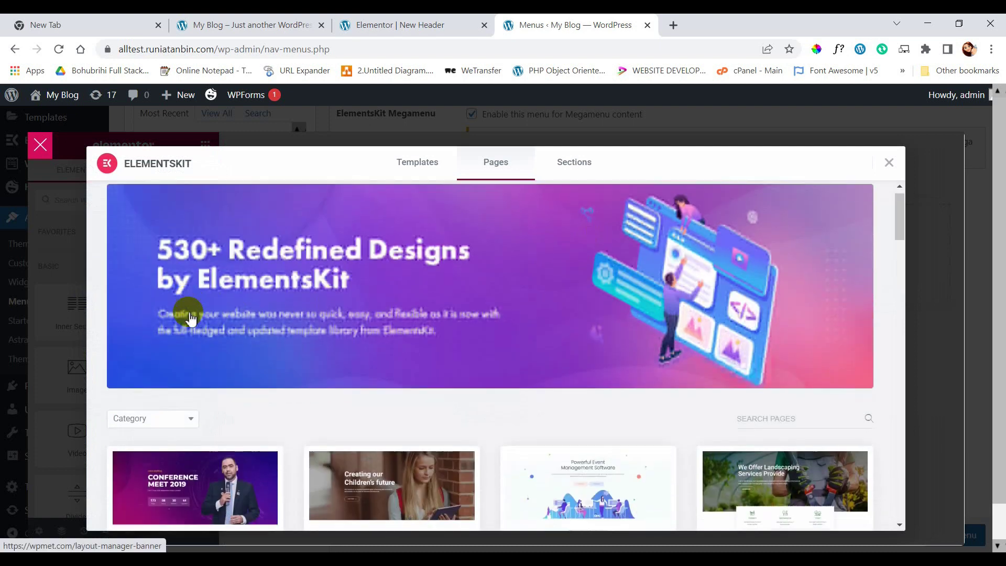
scroll(190, 318, down, 3)
click(142, 251)
click(137, 434)
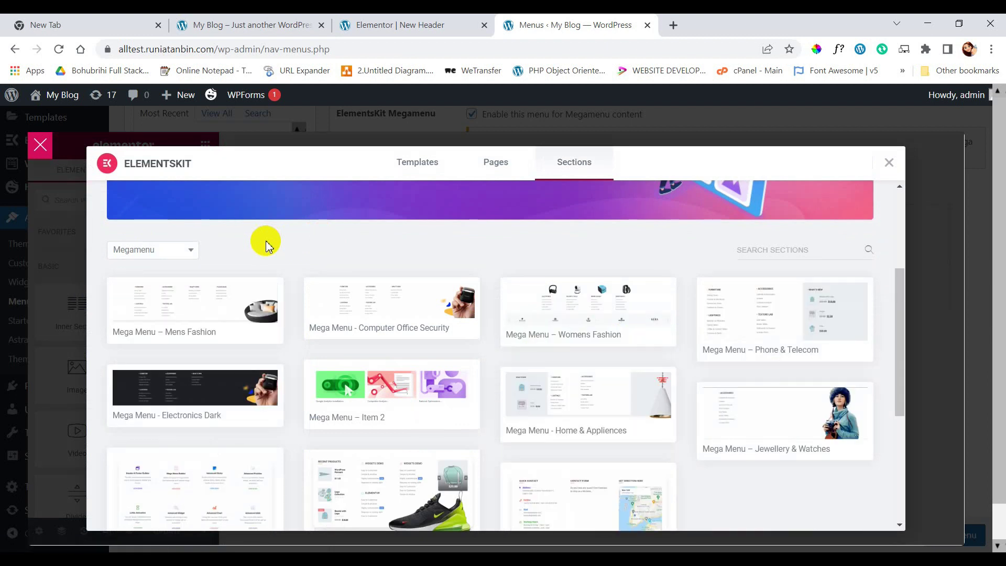
Browse the mega menu section templates and insert Mega Menu - Computer Office Security.
scroll(266, 245, down, 3)
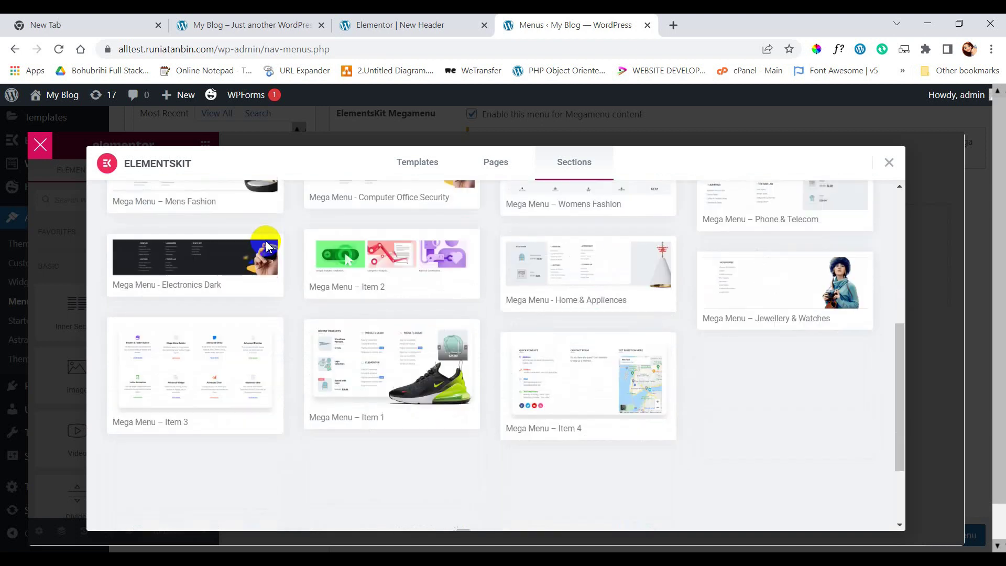
scroll(262, 341, up, 4)
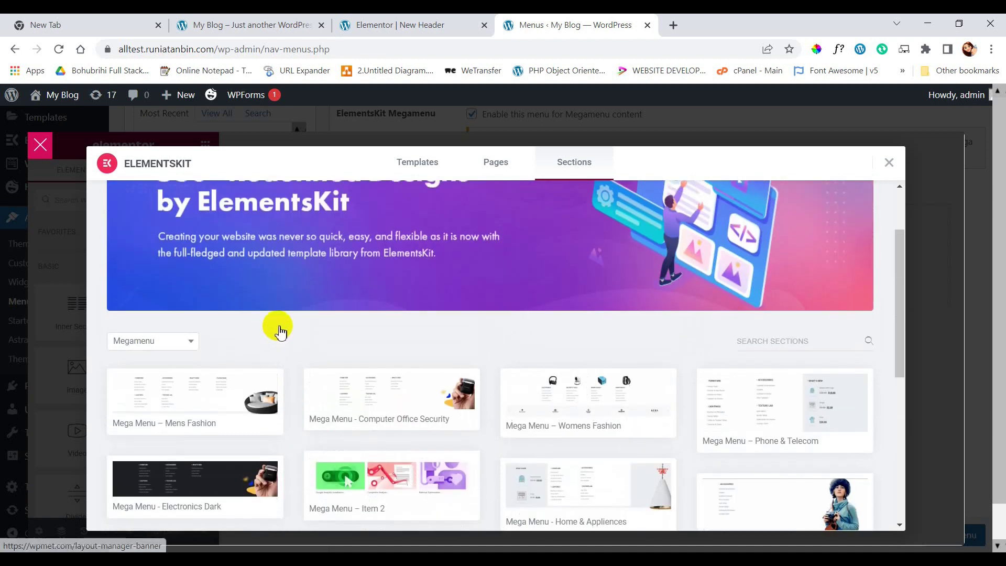
scroll(283, 338, down, 1)
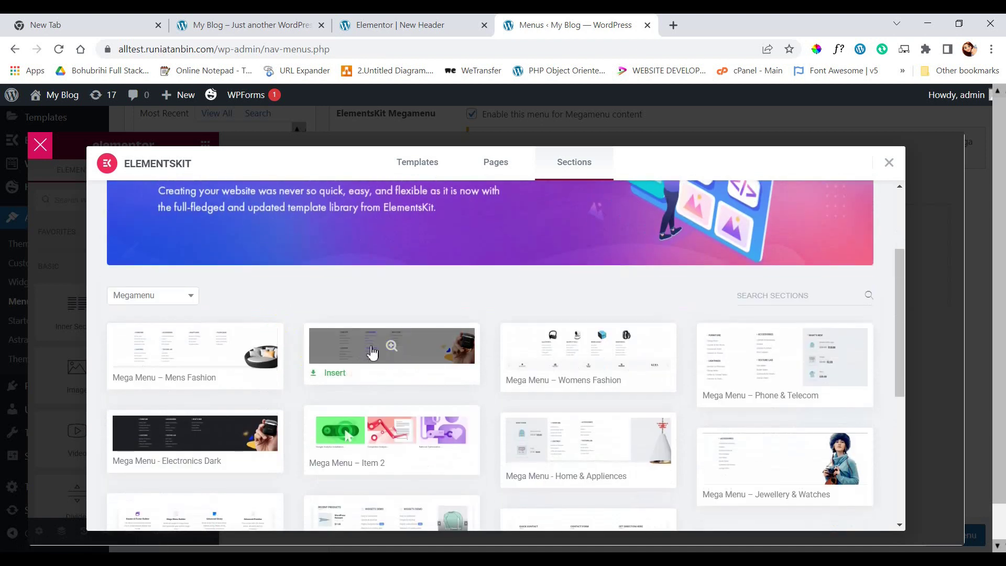
click(333, 373)
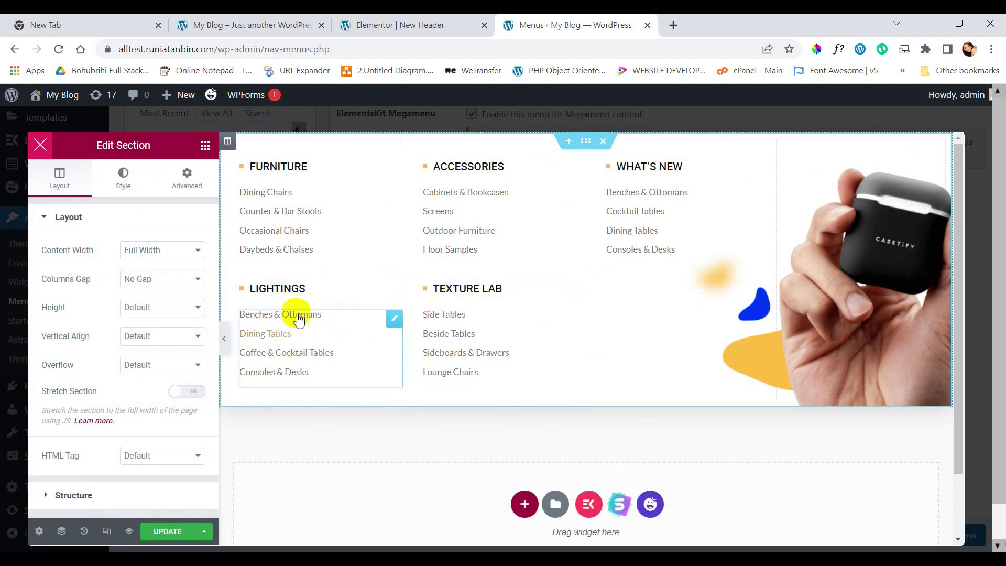
Check the Lead Magnet submenu items on the site's front page and return to the mega menu editor.
click(260, 24)
mouse_move(598, 140)
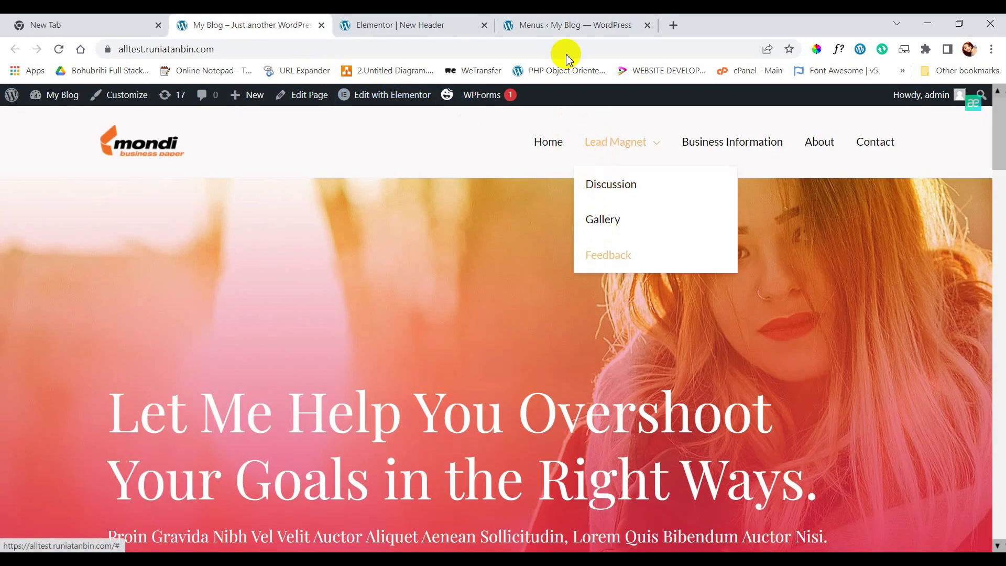
click(552, 25)
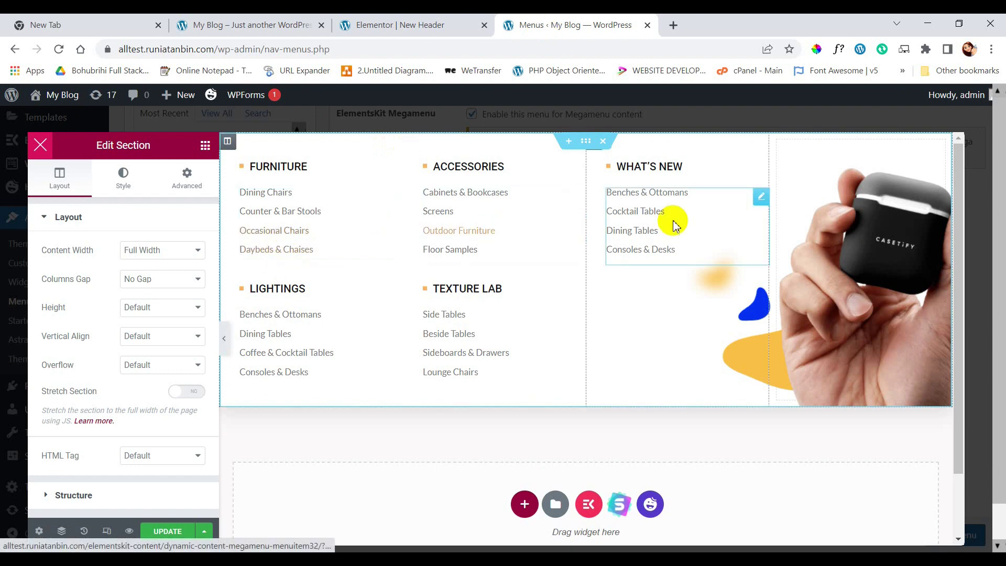
Delete the Lightings and Texture Lab headings together with the page lists beneath them.
right_click(333, 290)
click(364, 484)
right_click(275, 327)
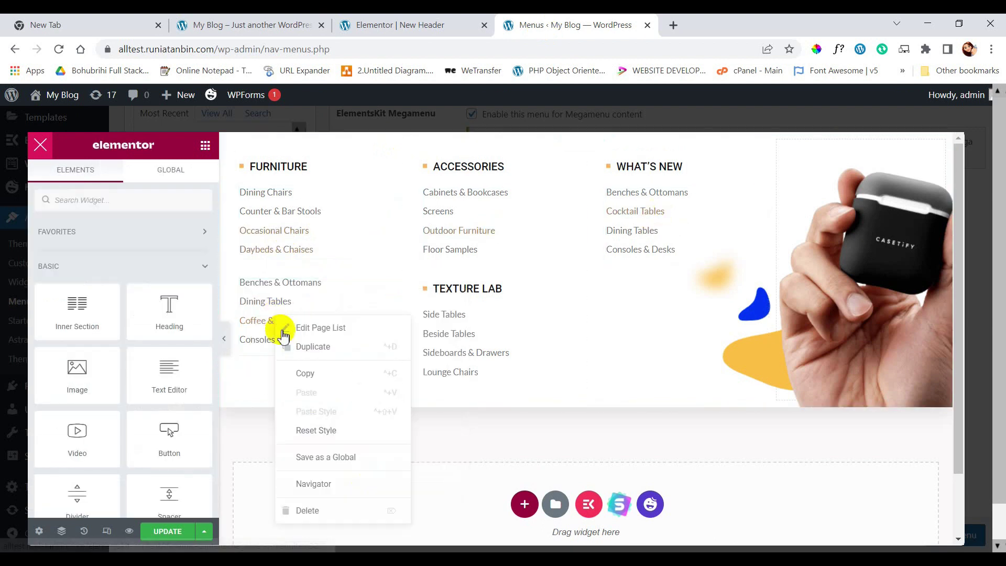
click(314, 512)
right_click(512, 297)
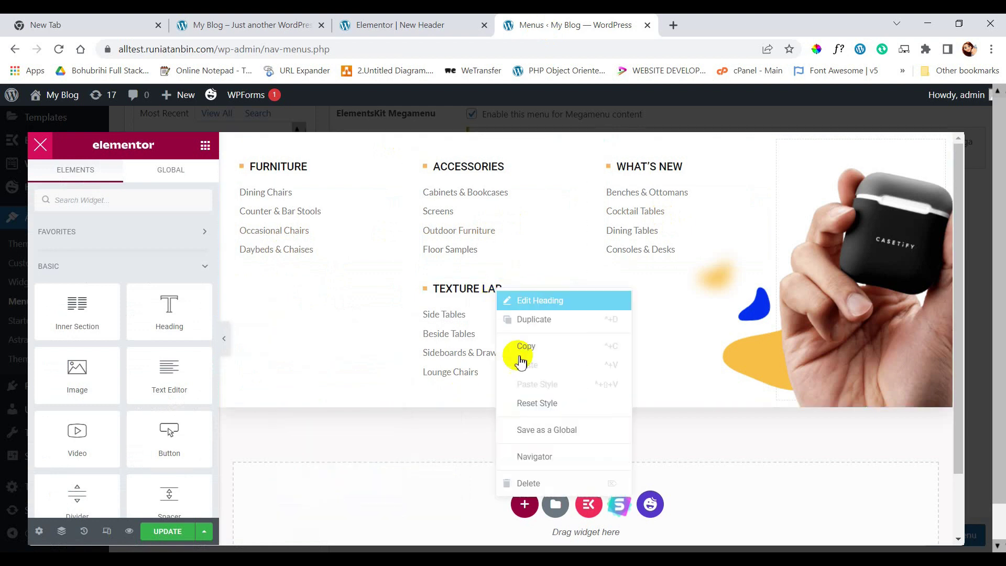
click(518, 479)
right_click(478, 318)
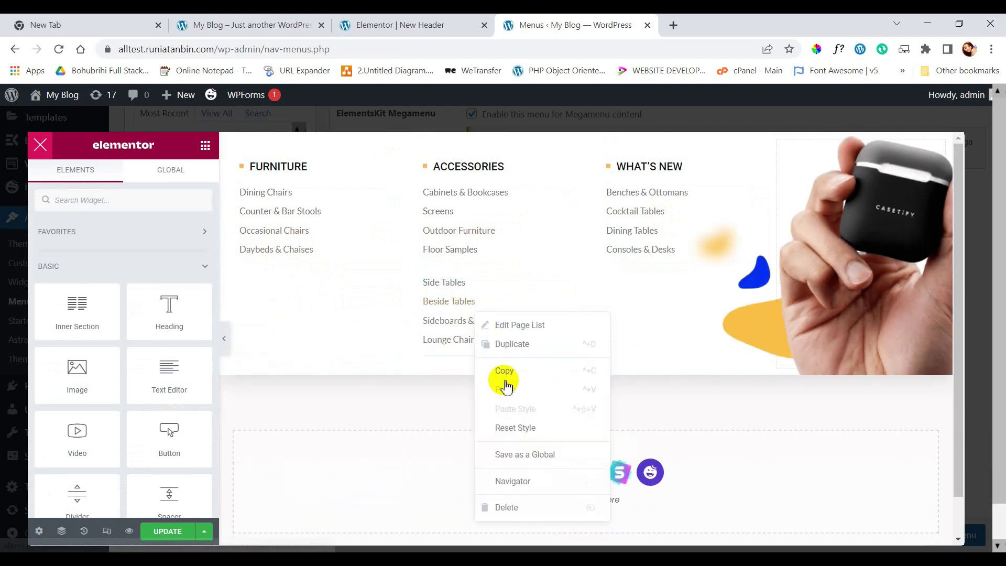
click(508, 503)
Replace the mega menu's hand image with the multicolored flower image from the media library.
click(846, 222)
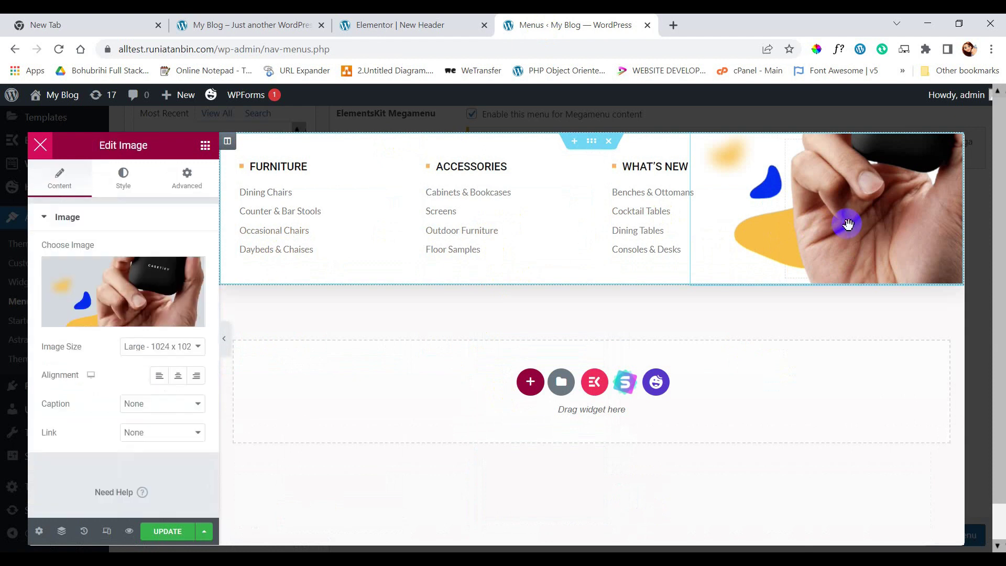
click(124, 294)
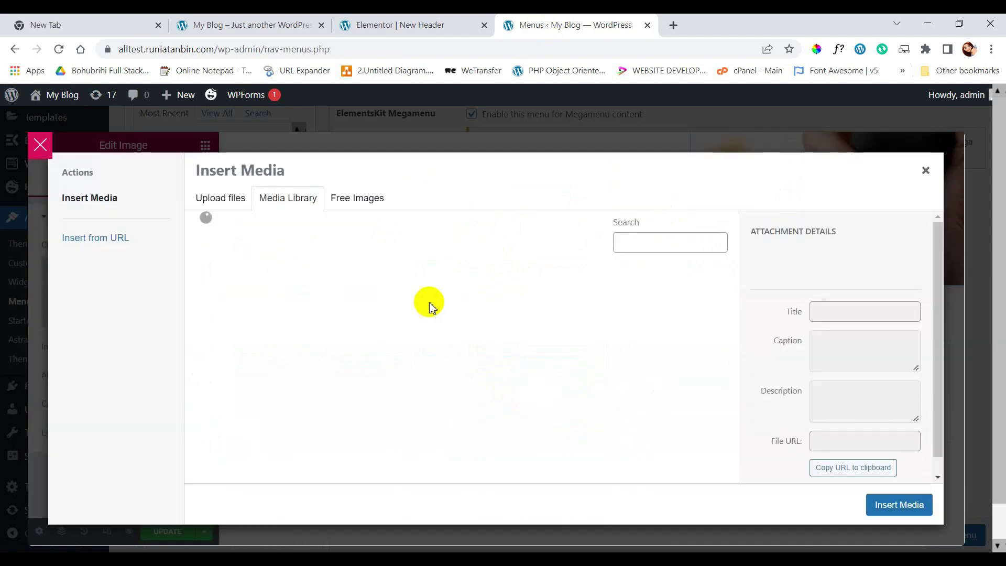
mouse_move(445, 359)
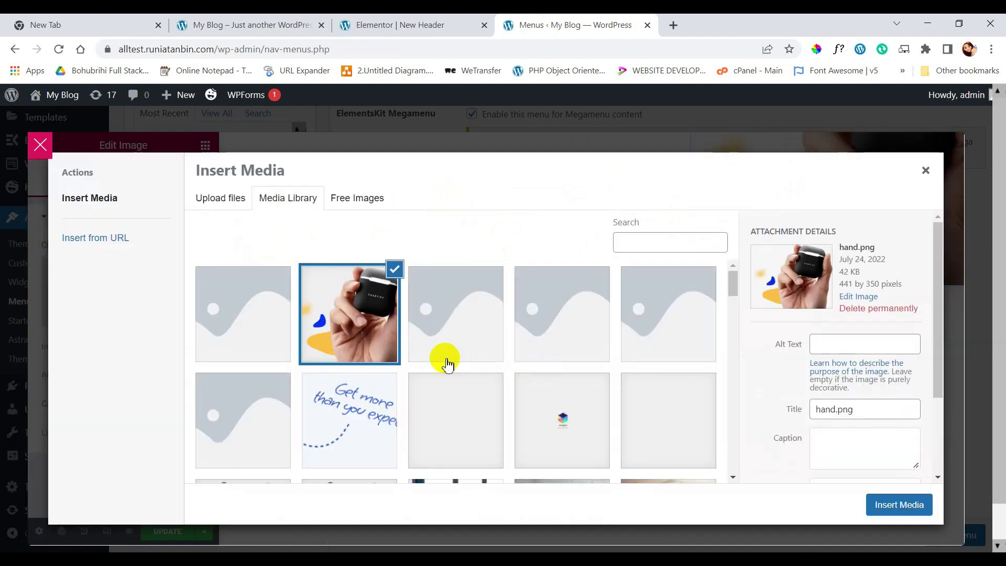
scroll(445, 360, down, 6)
scroll(446, 362, up, 3)
scroll(446, 362, down, 4)
click(648, 288)
click(892, 506)
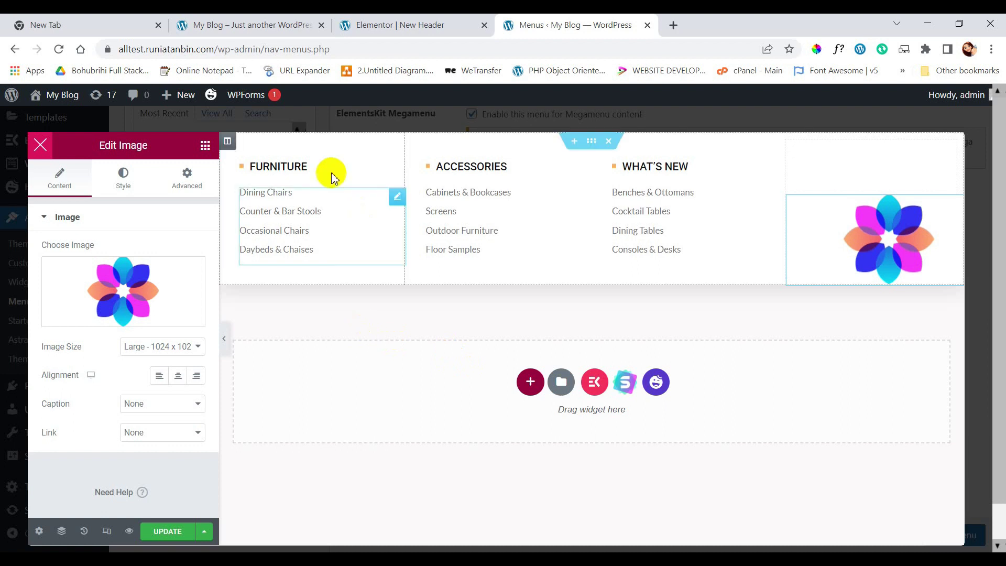
Change the Furniture heading's subtitle to Discussion, matching the first Lead Magnet submenu item on the site.
click(270, 164)
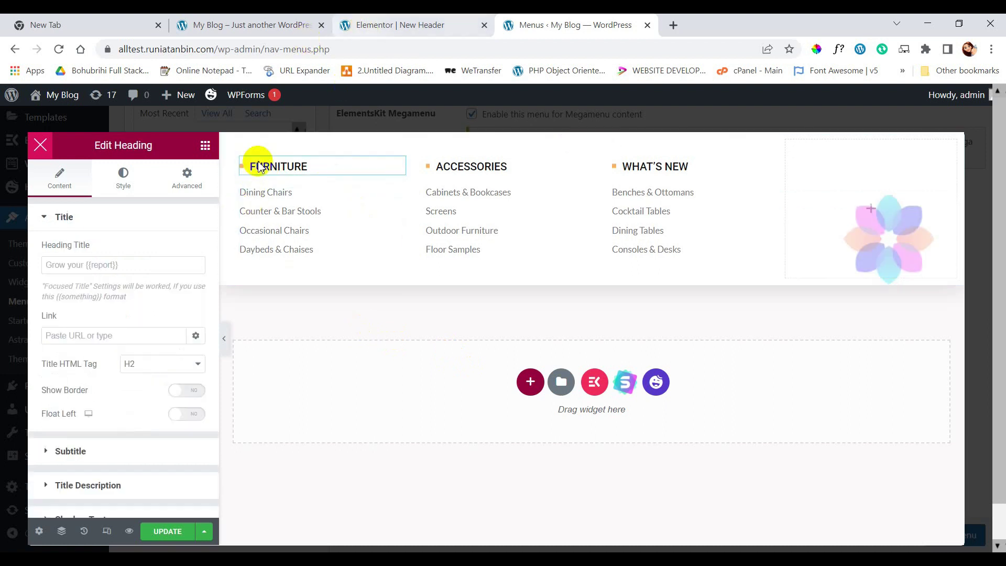
scroll(94, 314, down, 2)
click(83, 369)
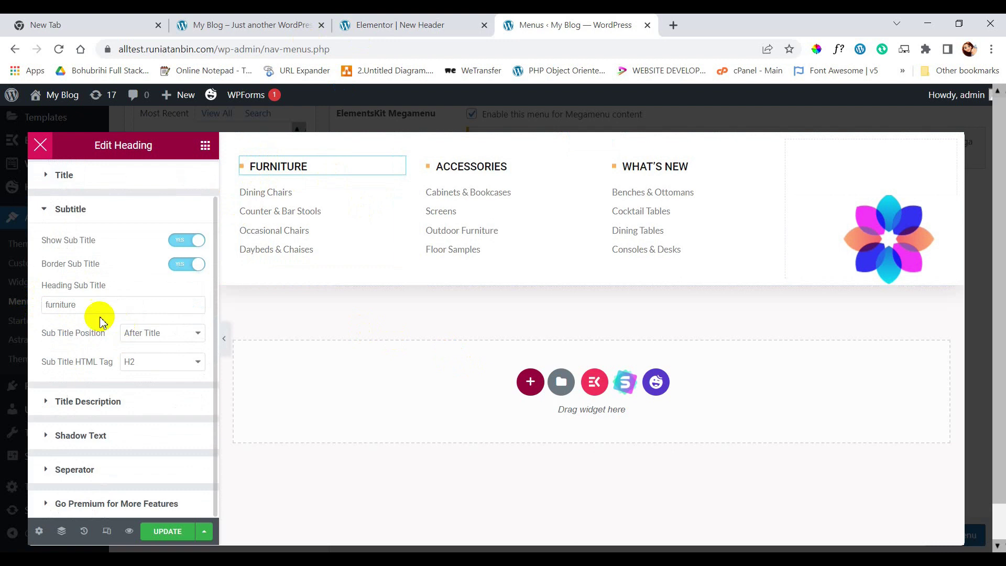
click(256, 25)
mouse_move(625, 144)
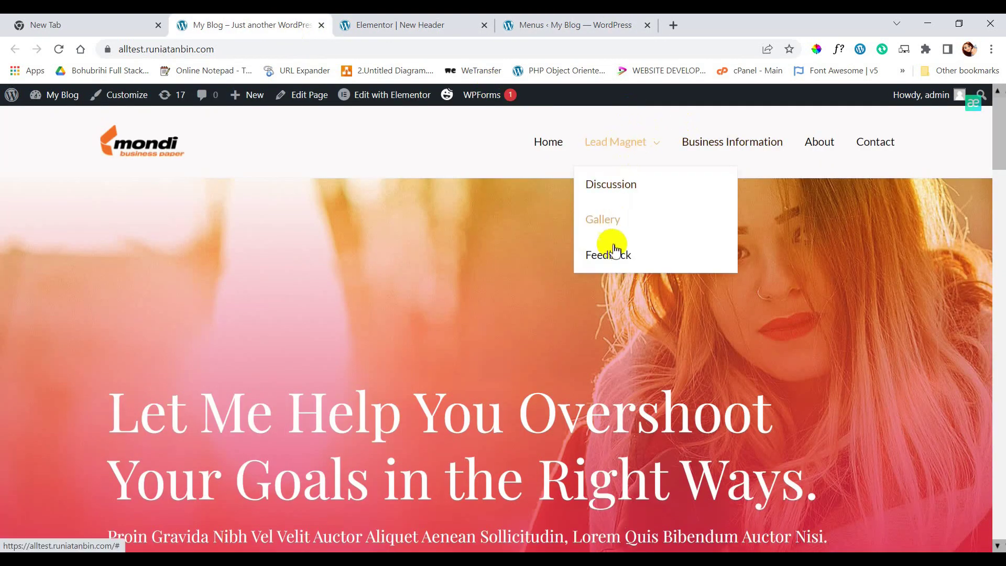
click(558, 25)
drag(84, 305, 2, 306)
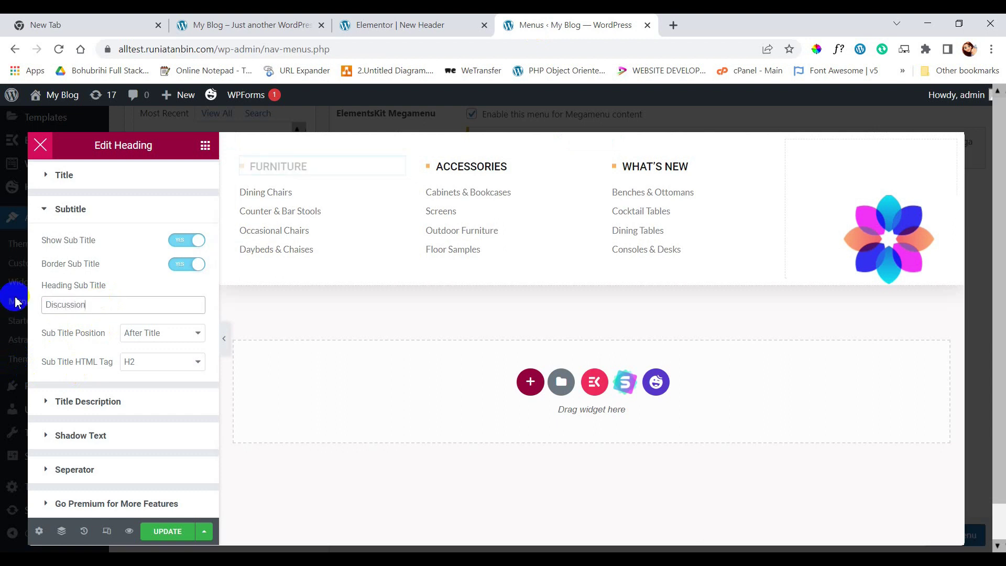
Change the Accessories heading's subtitle to Gallery.
click(478, 165)
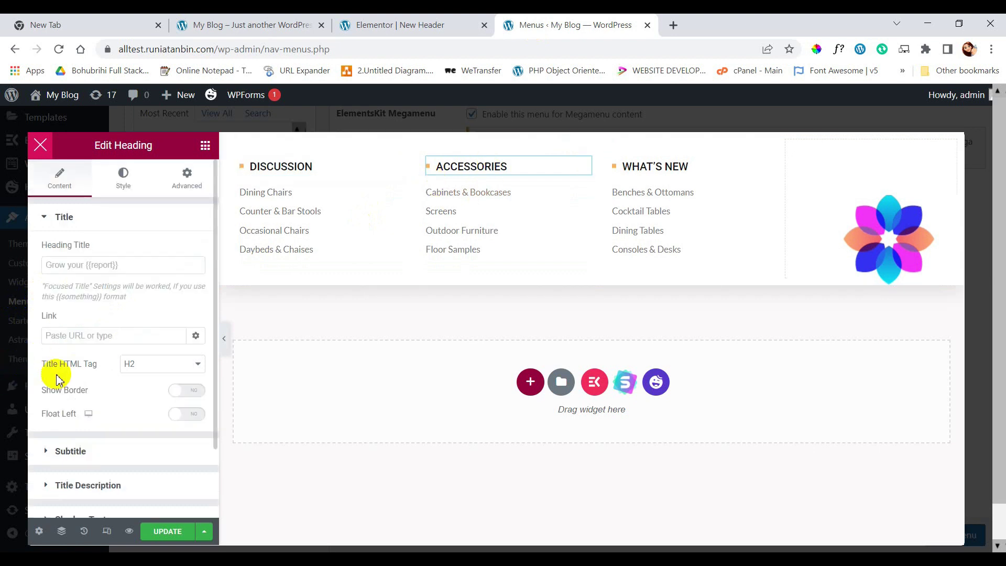
scroll(58, 379, down, 2)
click(79, 365)
drag(105, 347, 11, 347)
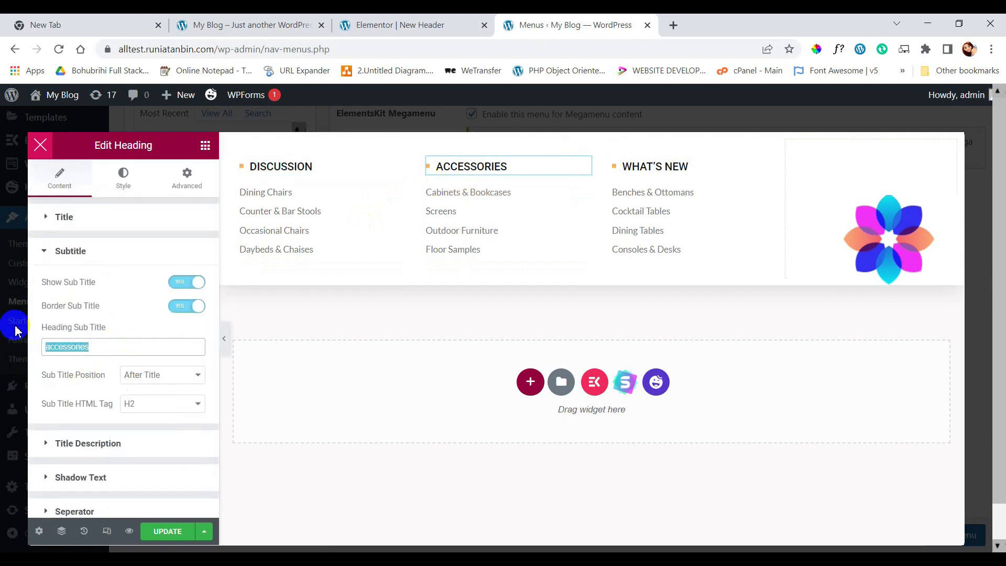
text(Gallery)
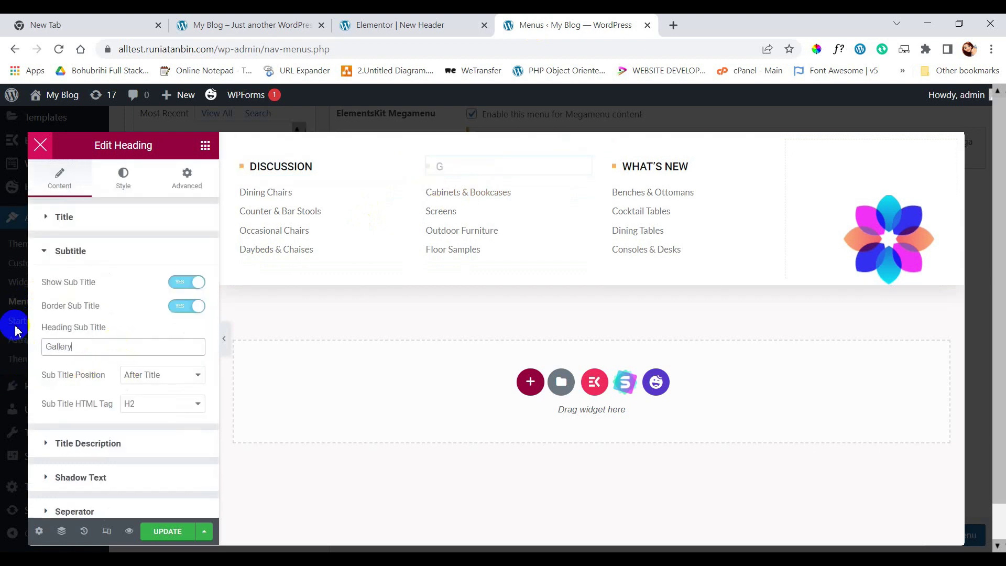
Change the What's New heading's subtitle to Feedback.
click(674, 165)
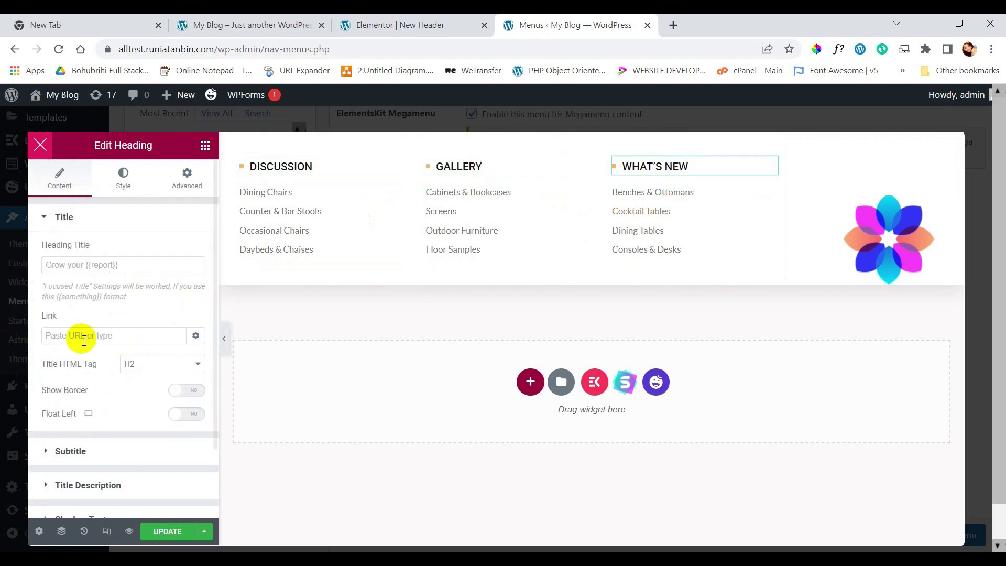
click(76, 461)
drag(126, 346, 3, 350)
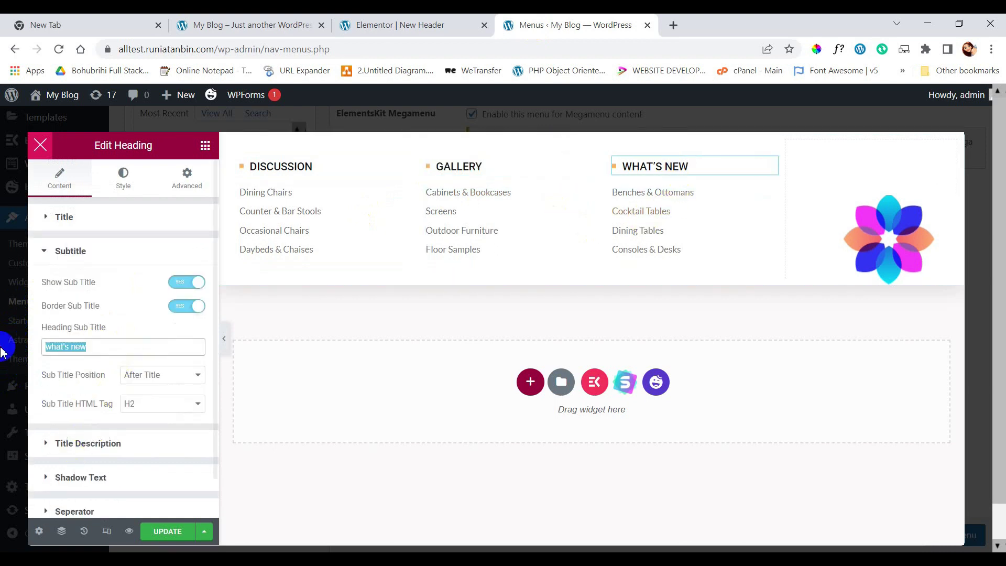
text(Feedback)
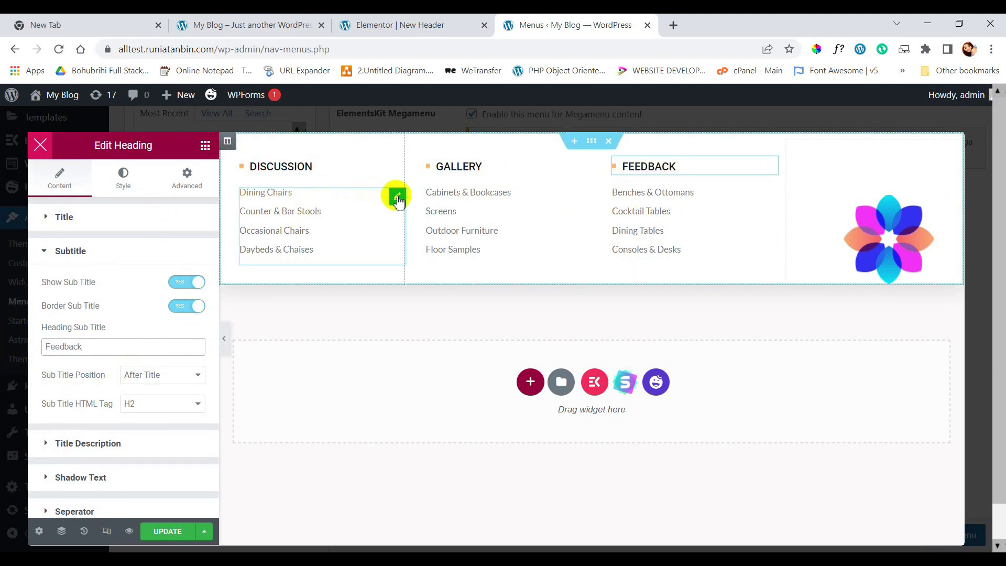
Delete Daybeds & Chaises from the Discussion column's page list and rename the Dining Chairs item to Important.
click(267, 233)
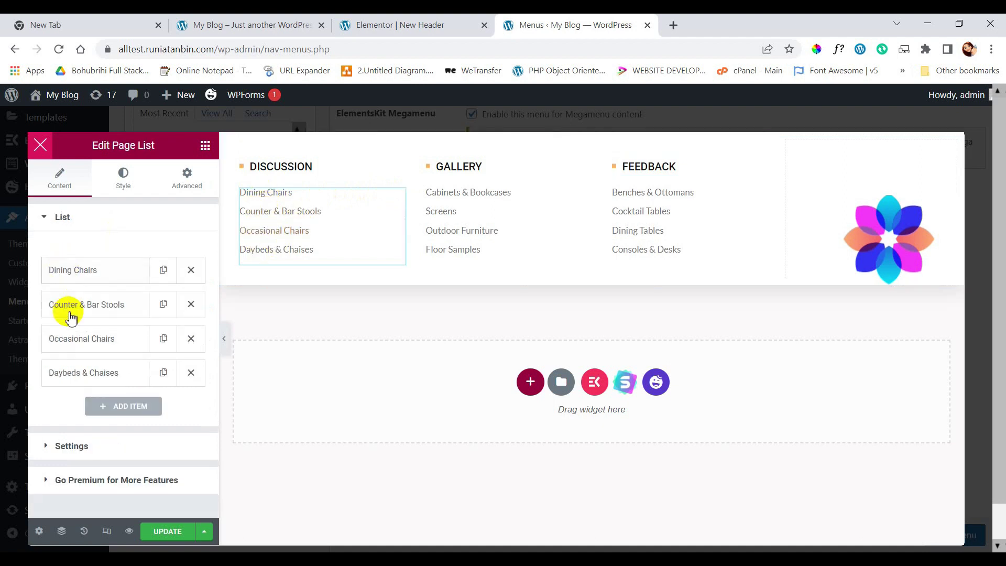
click(191, 373)
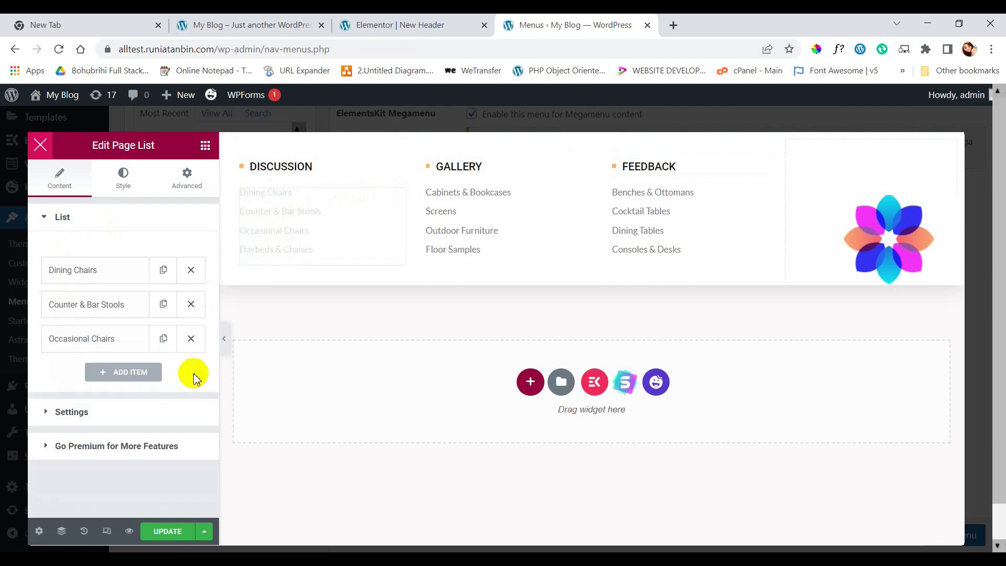
click(77, 272)
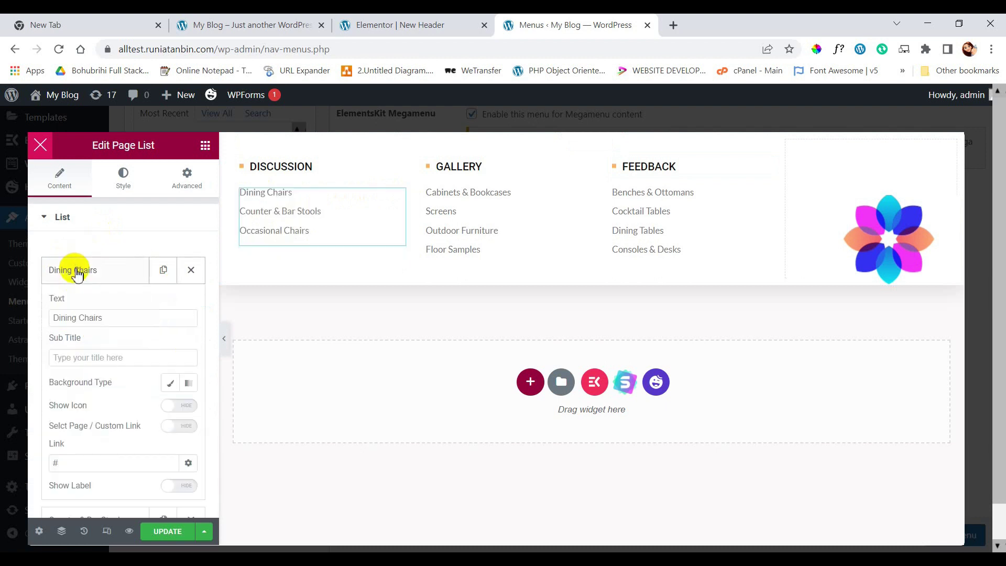
click(135, 316)
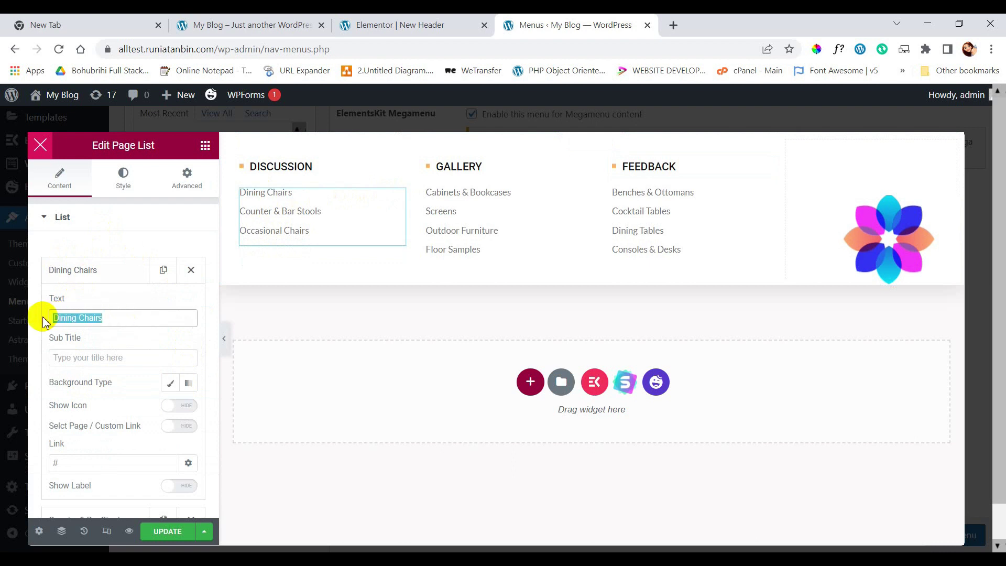
text(Important)
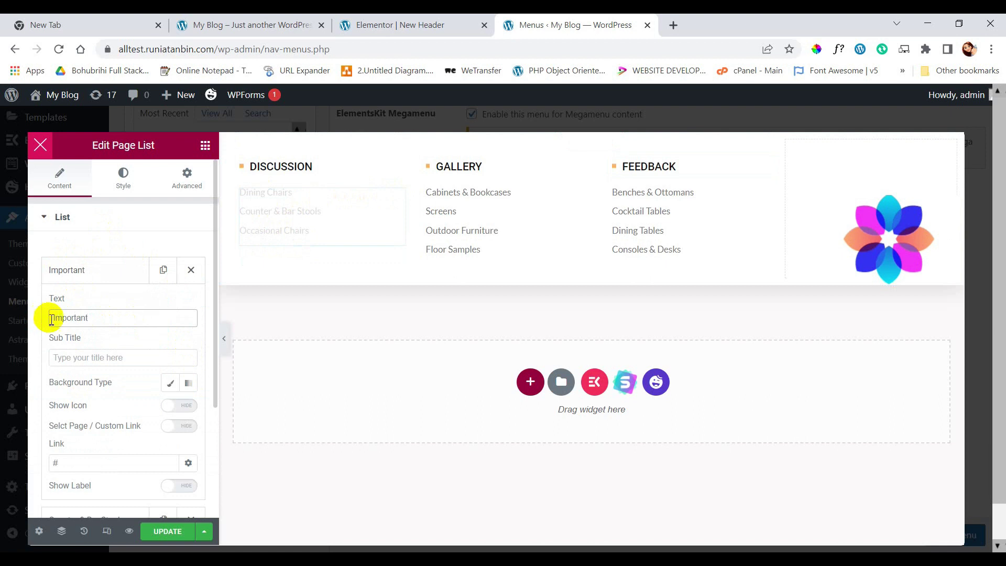
click(62, 464)
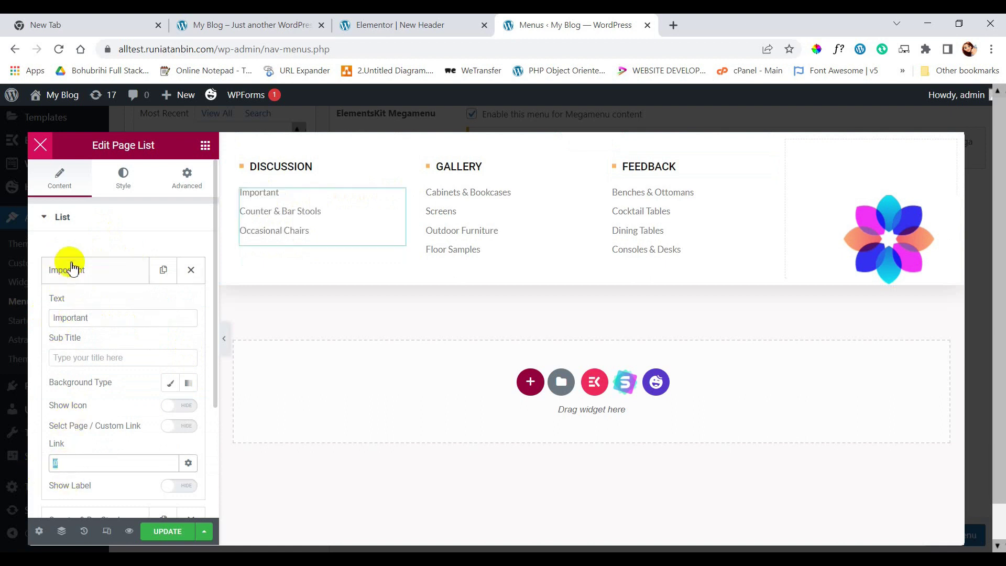
click(94, 270)
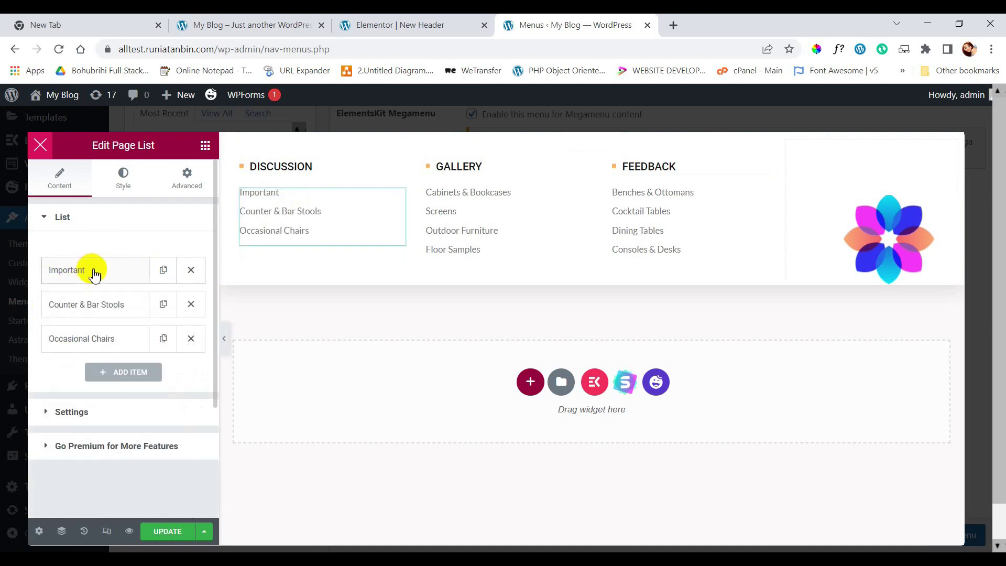
Shorten the remaining Discussion list items Counter & Bar Stools and Occasional Chairs to Counter and Occasional.
click(97, 309)
drag(129, 353, 86, 356)
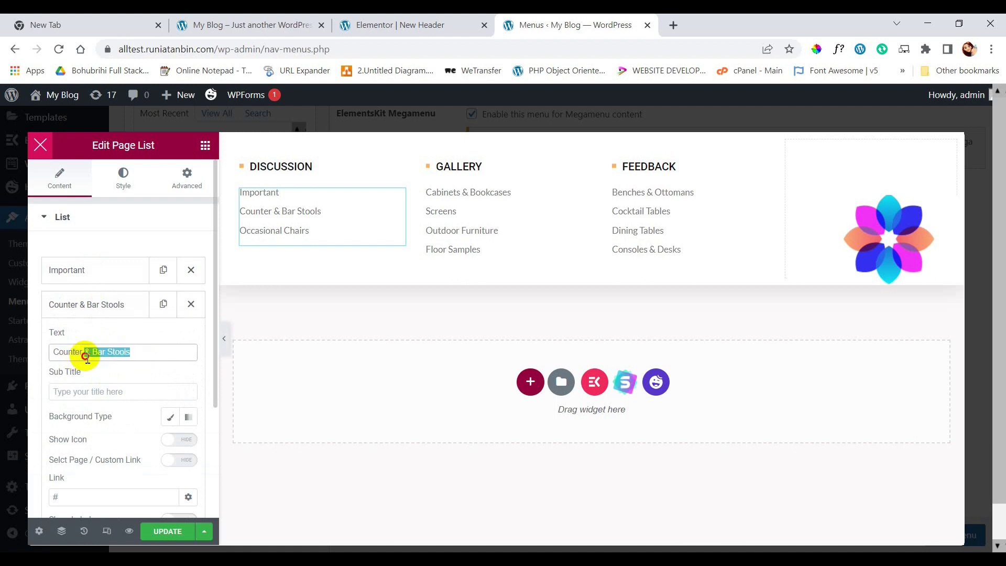
key(BackSpace)
click(86, 310)
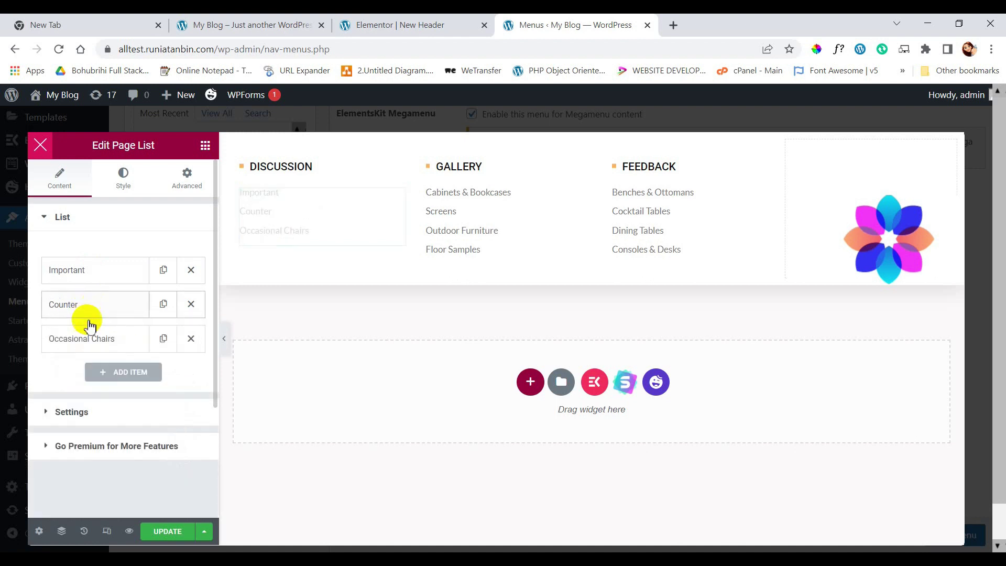
click(98, 341)
drag(132, 388, 90, 388)
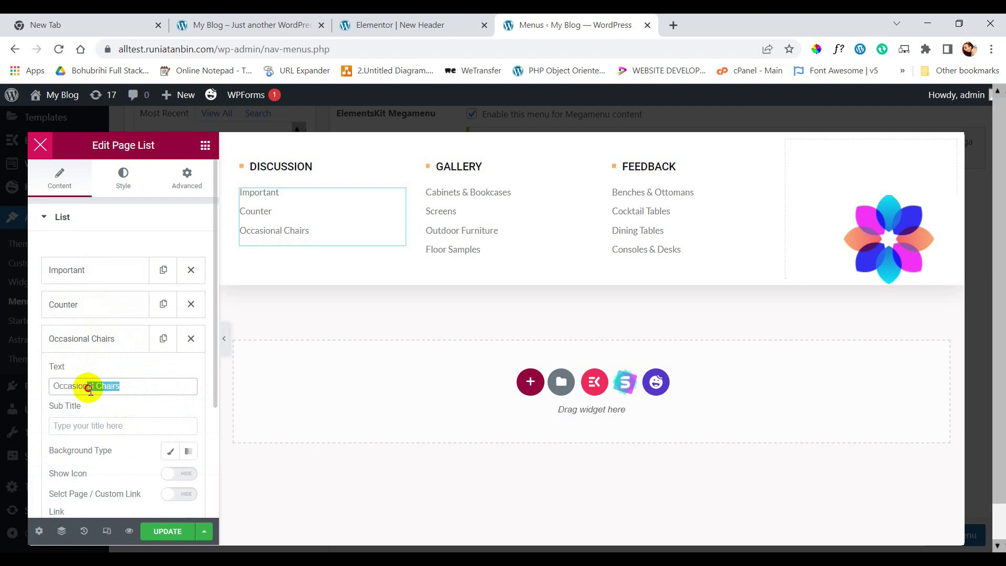
key(BackSpace)
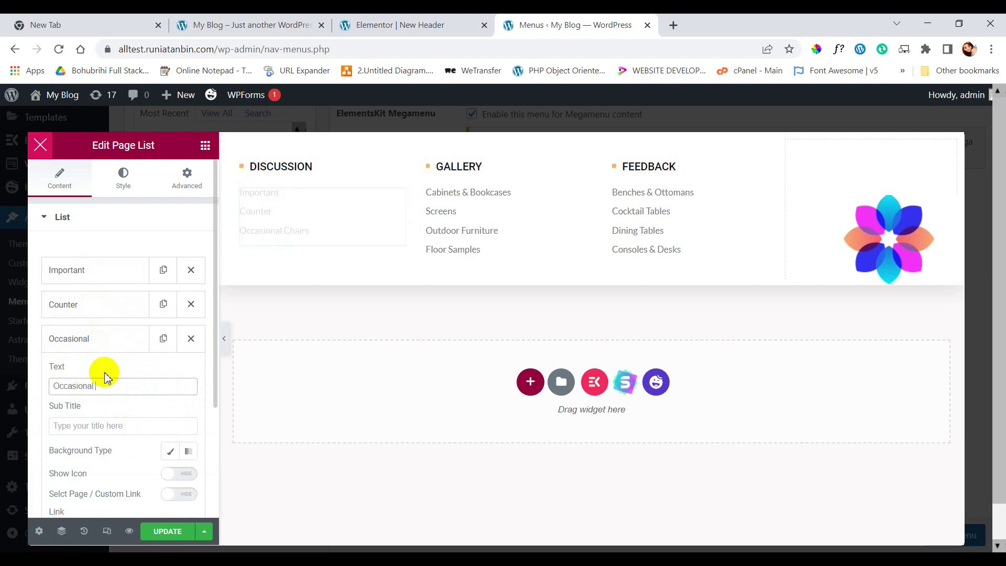
click(98, 342)
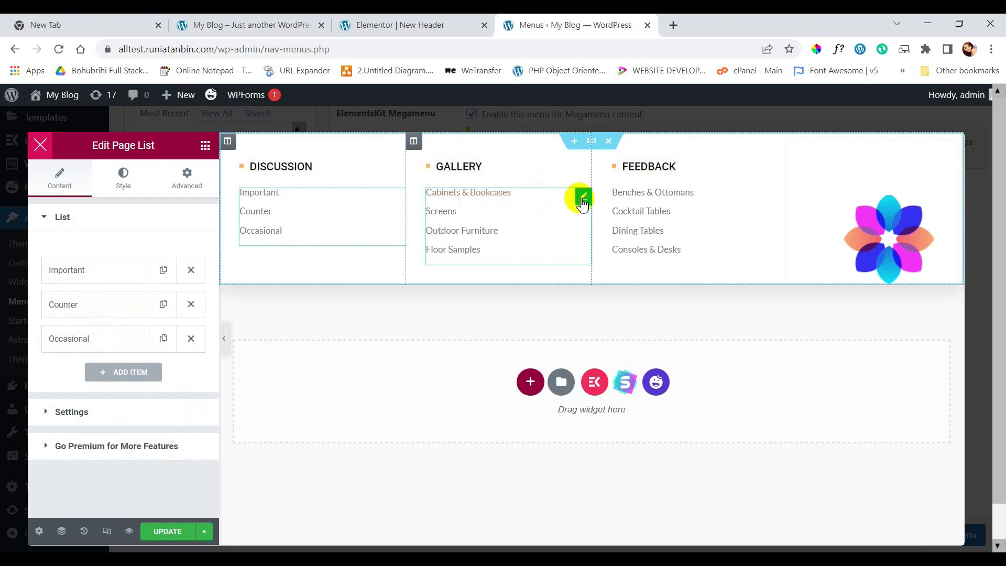
Remove the Cabinets & Bookcases item from the Gallery column's page list.
click(582, 202)
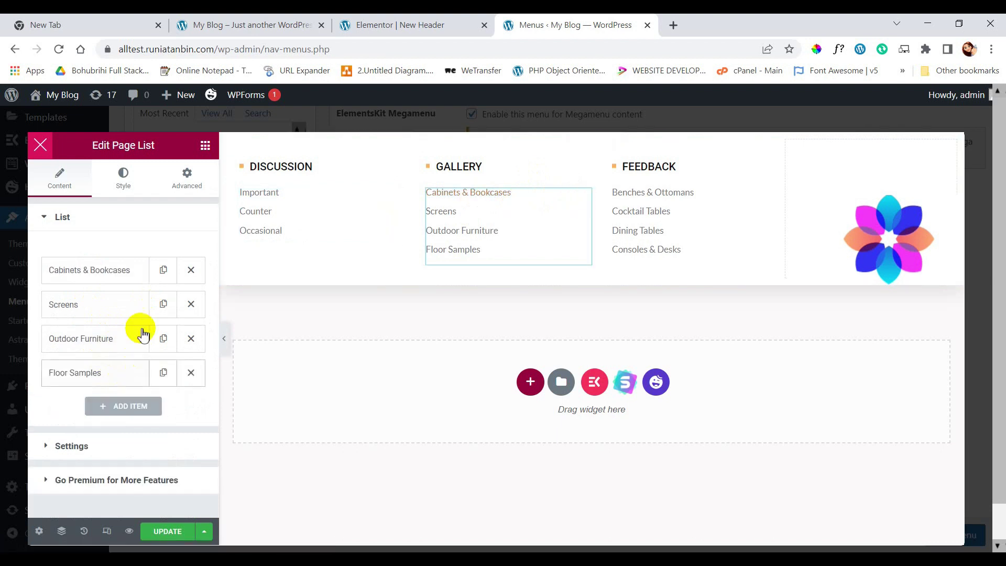
click(190, 270)
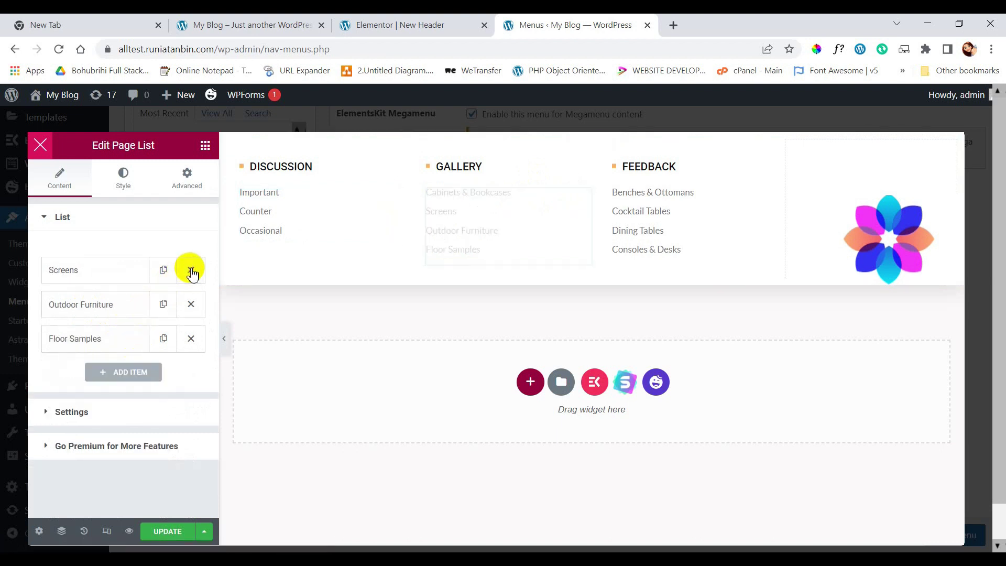
click(78, 276)
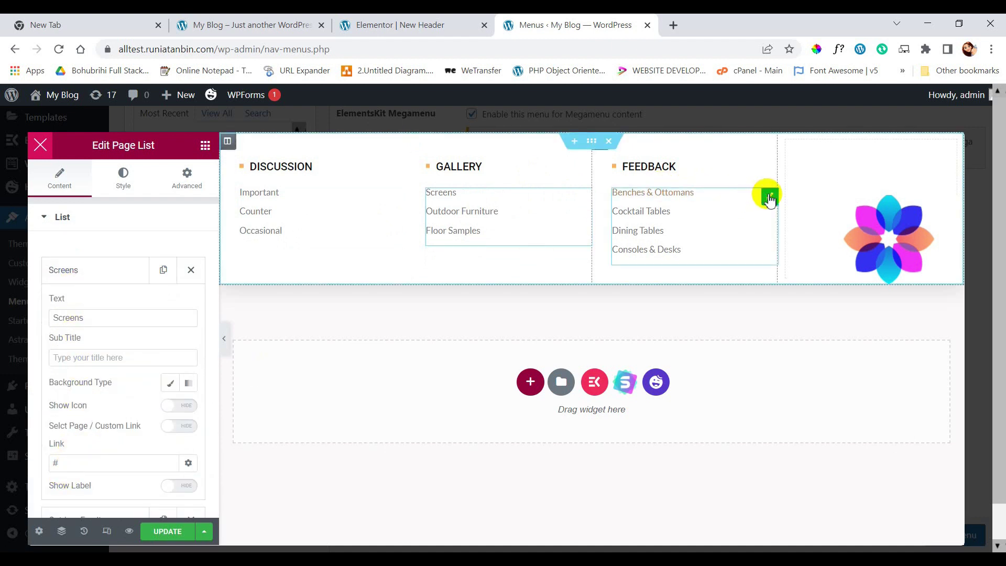
Rename the Benches & Ottomans item in the Feedback column's page list to Clients.
click(768, 198)
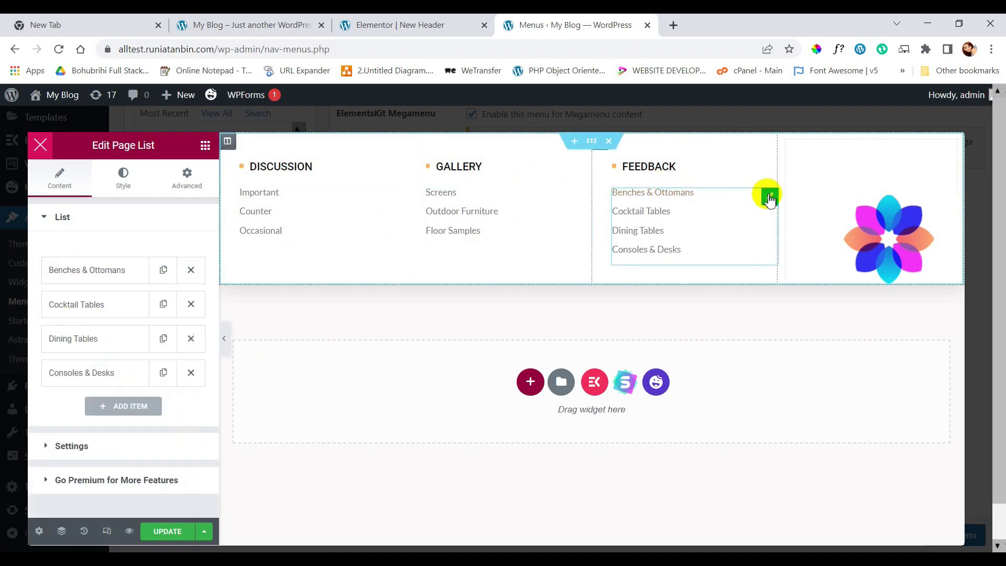
click(126, 271)
drag(152, 317, 33, 301)
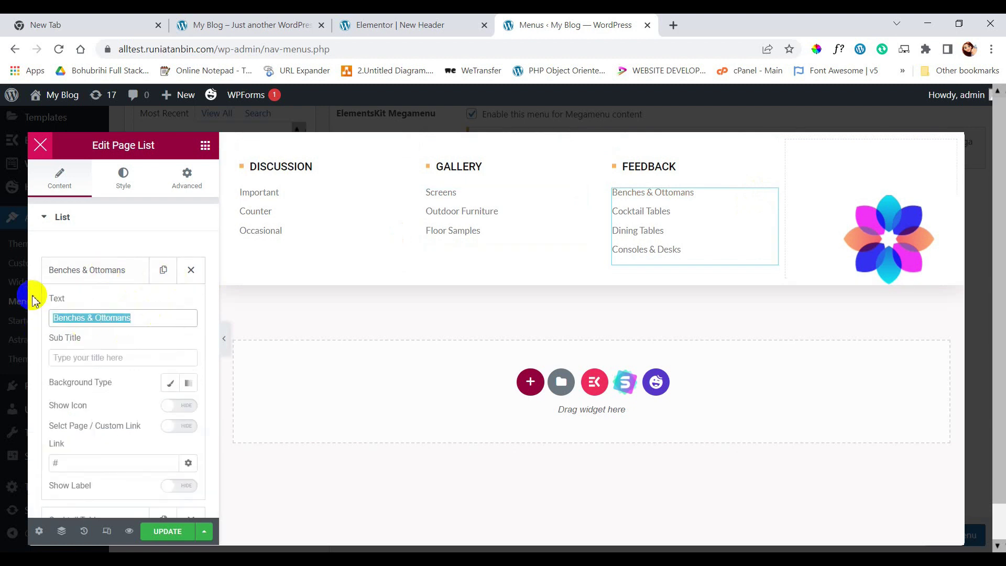
text(Client)
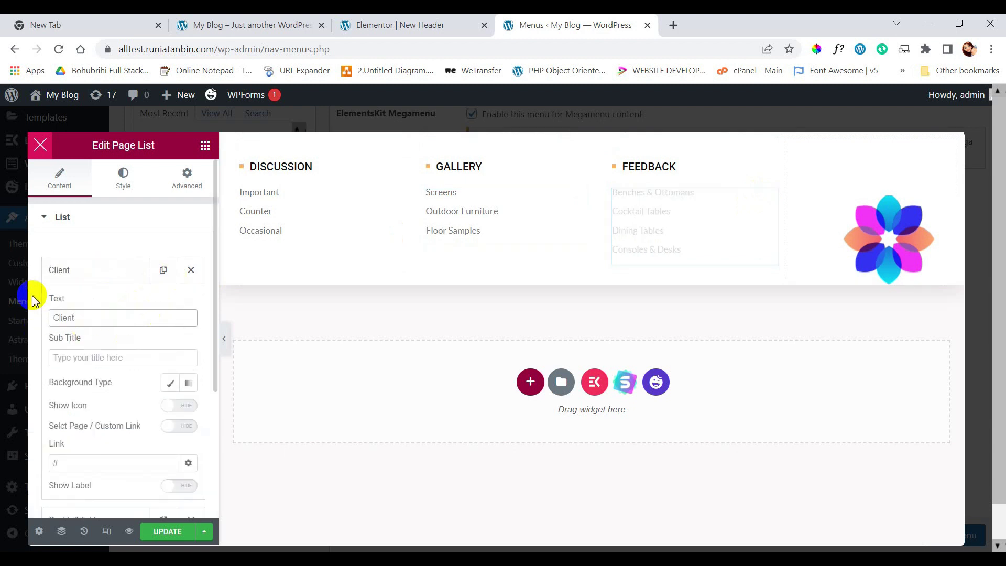
text(s)
click(65, 272)
Rename the Feedback list's Cocktail Tables item to Users and delete Dining Tables and Consoles & Desks.
click(73, 306)
drag(108, 352, 6, 363)
text(Us)
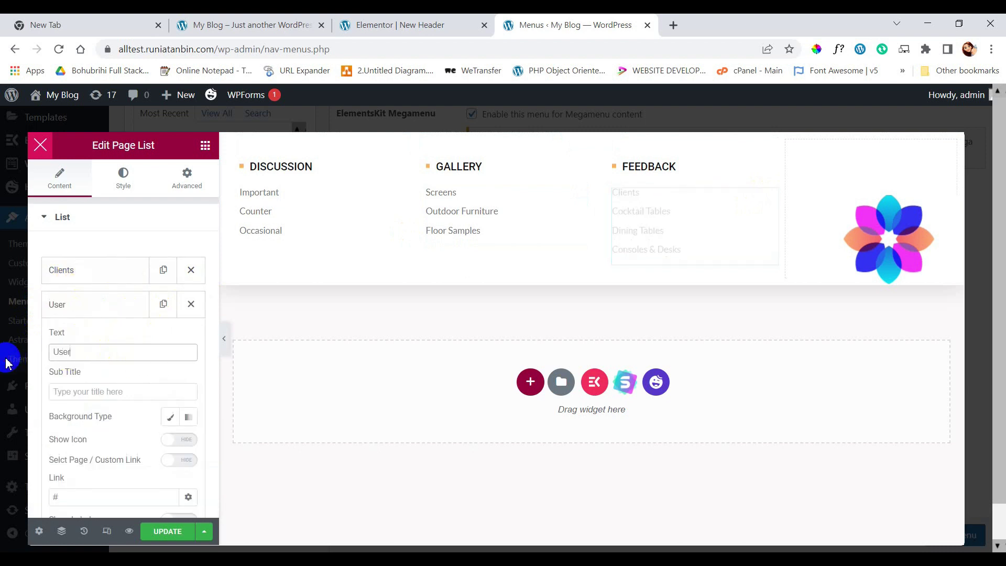
click(97, 308)
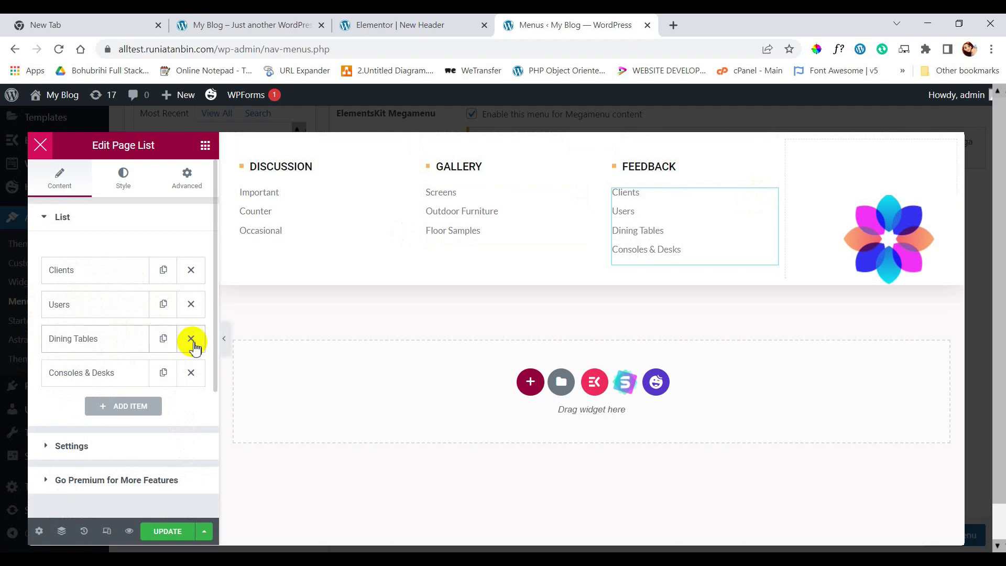
click(191, 339)
click(191, 340)
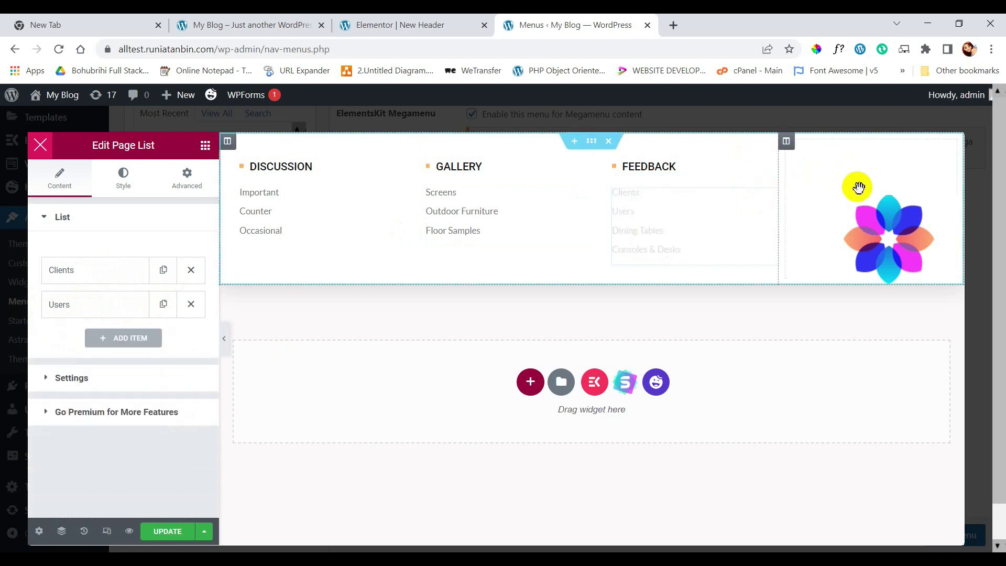
Set the top padding of the column holding the flower image to 0 px and preview the mega menu.
click(826, 218)
click(183, 178)
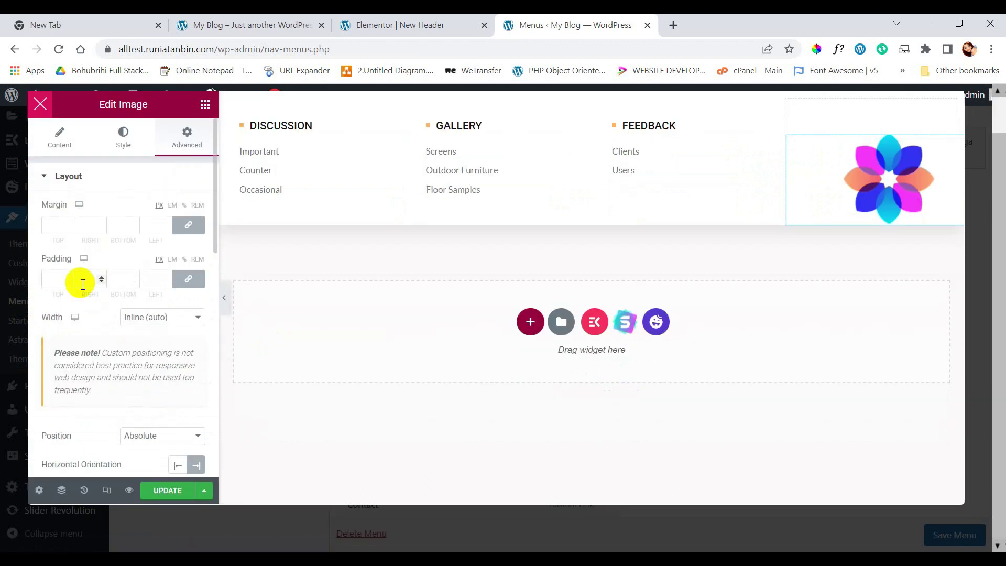
click(809, 111)
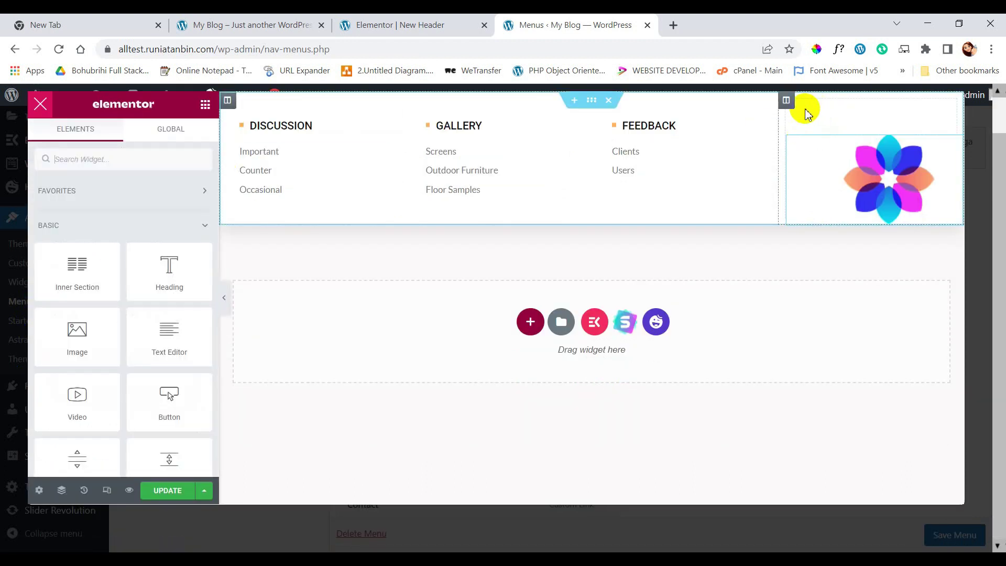
click(786, 102)
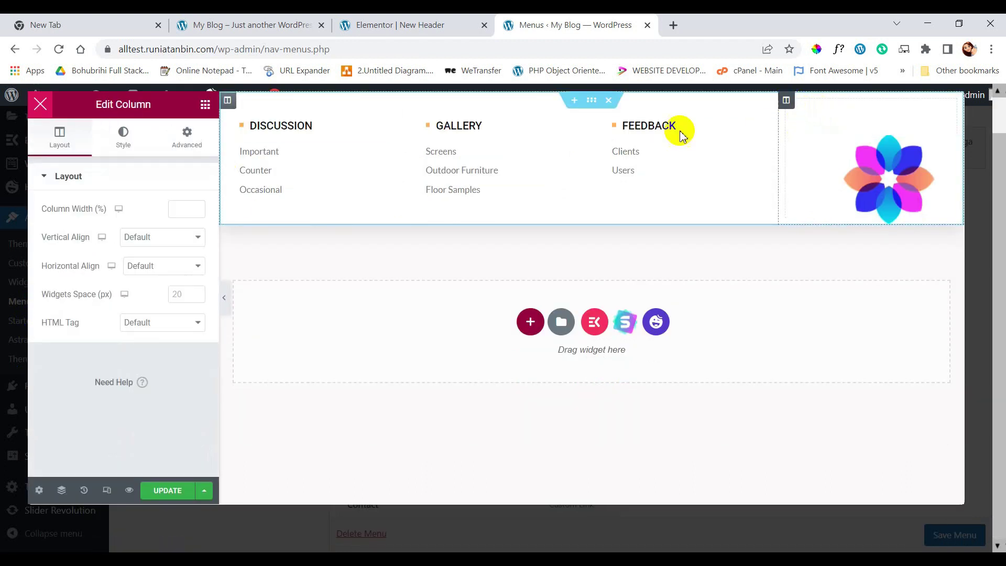
click(198, 143)
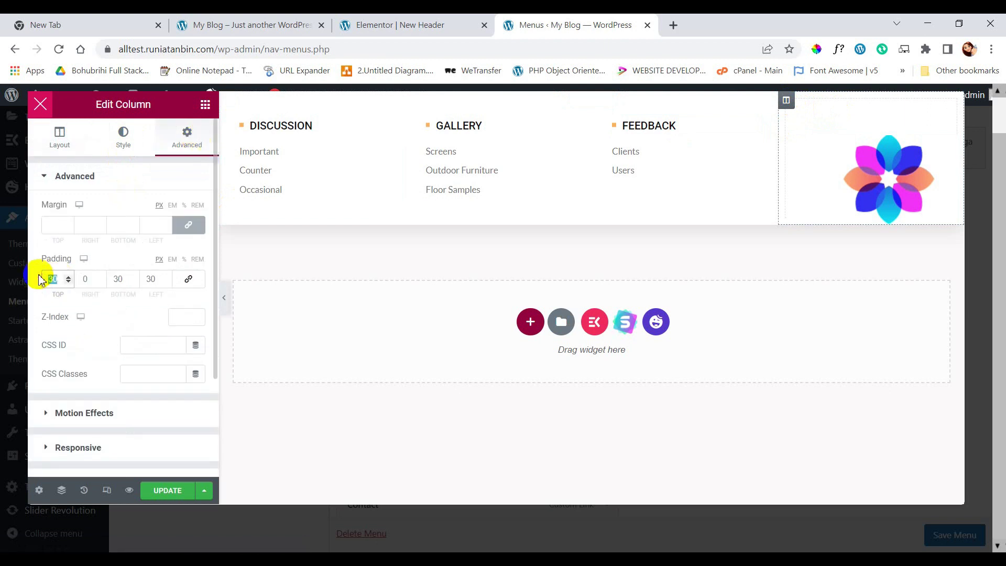
click(224, 297)
click(27, 308)
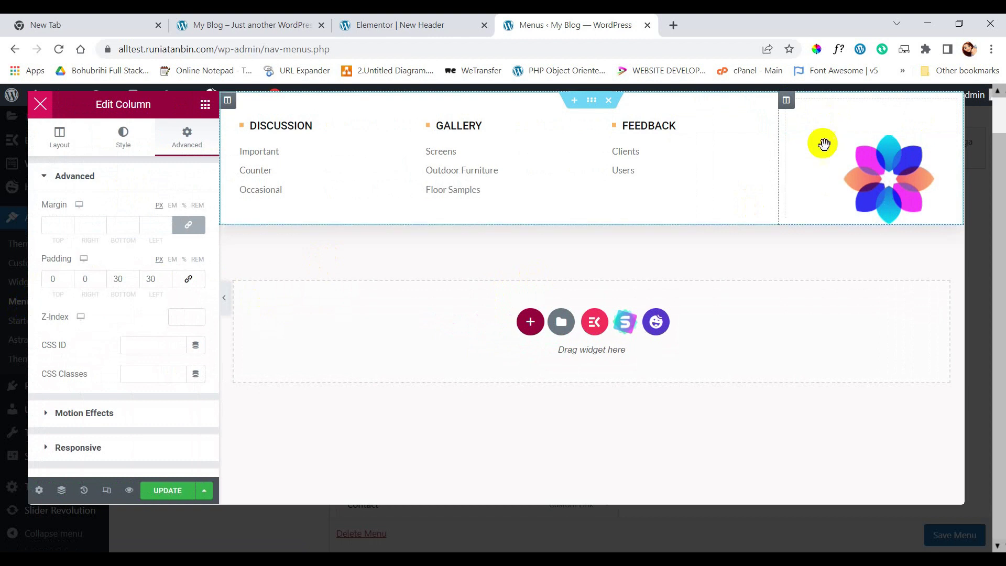
Replace the flower image with the curly-haired woman photo mentally-strong-women-4.jpg from the media library.
click(817, 169)
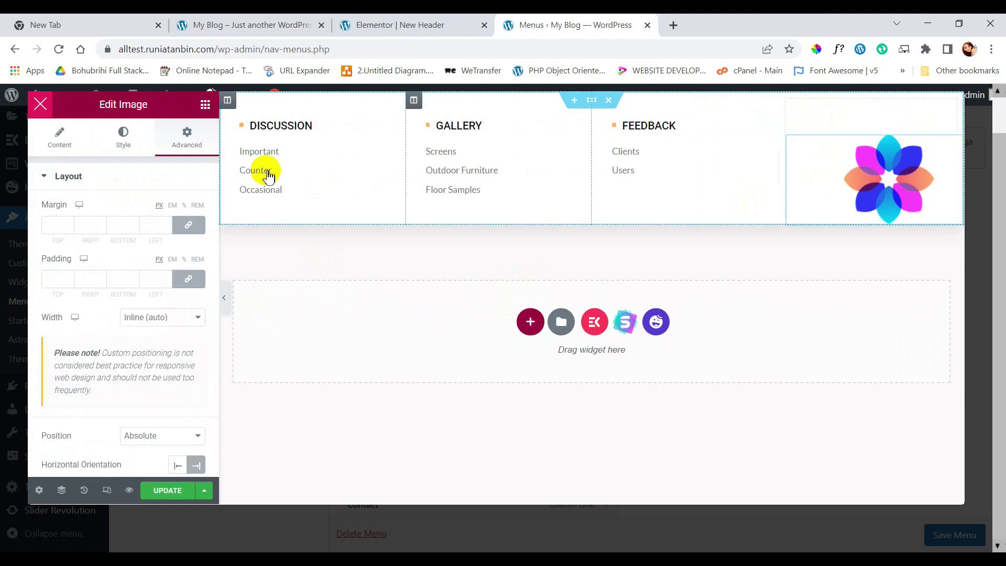
click(118, 135)
click(59, 137)
click(115, 253)
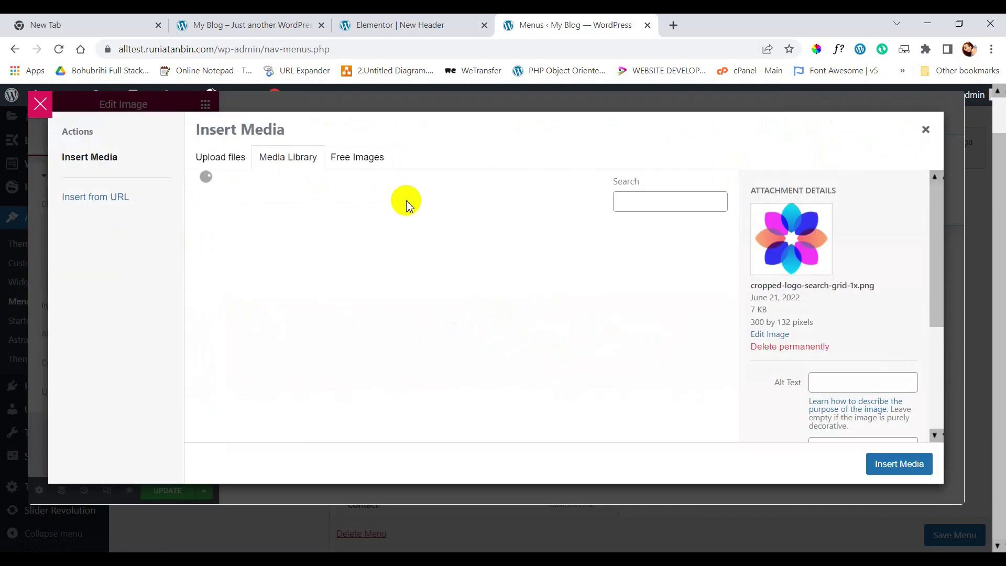
scroll(439, 292, down, 3)
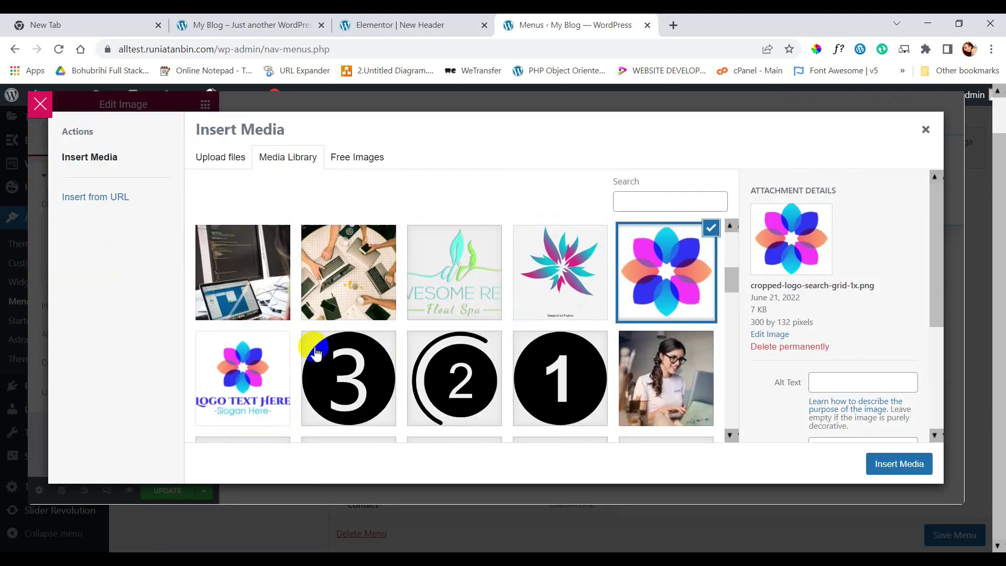
scroll(335, 340, up, 2)
scroll(352, 329, down, 10)
scroll(348, 328, up, 2)
scroll(343, 301, down, 2)
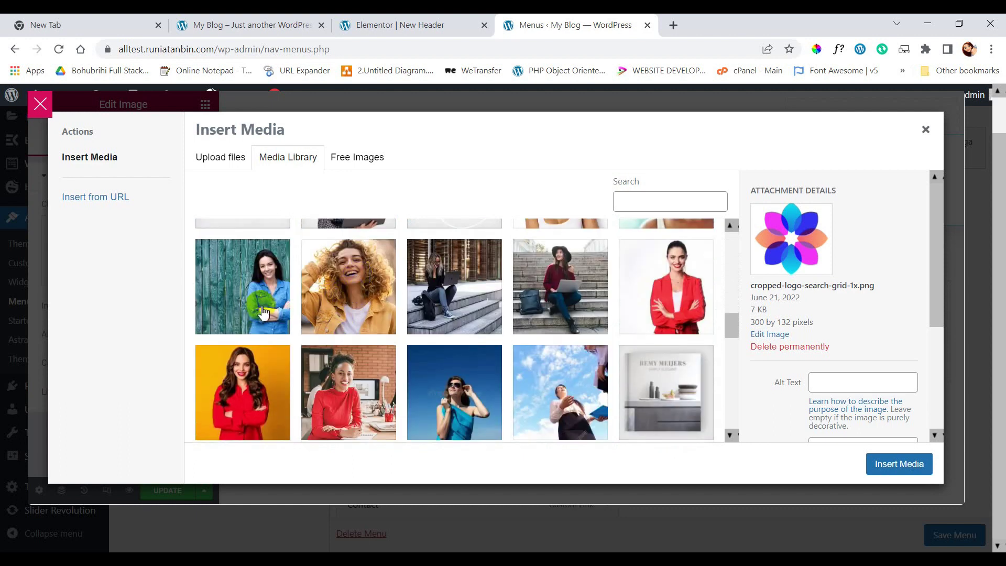
click(359, 280)
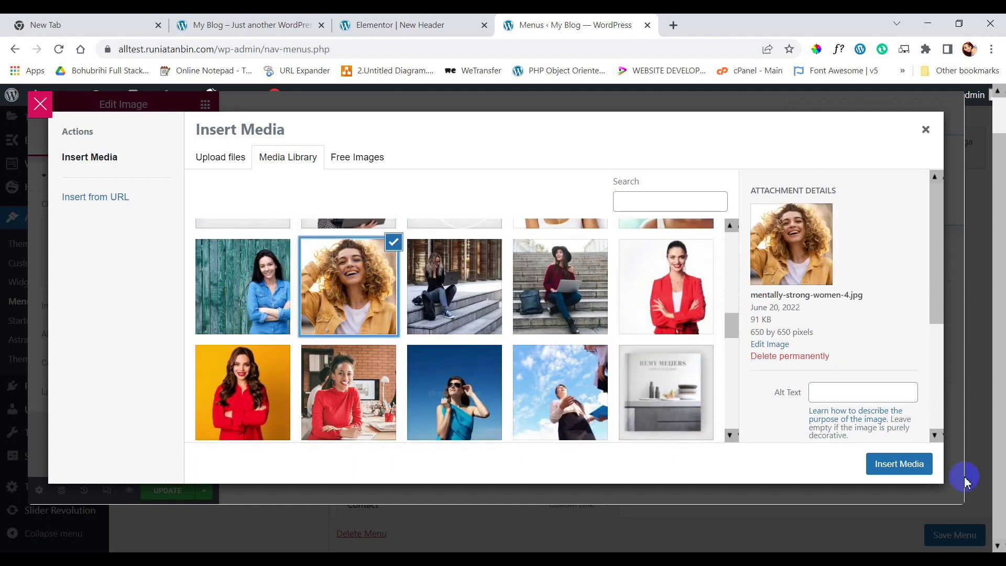
click(897, 463)
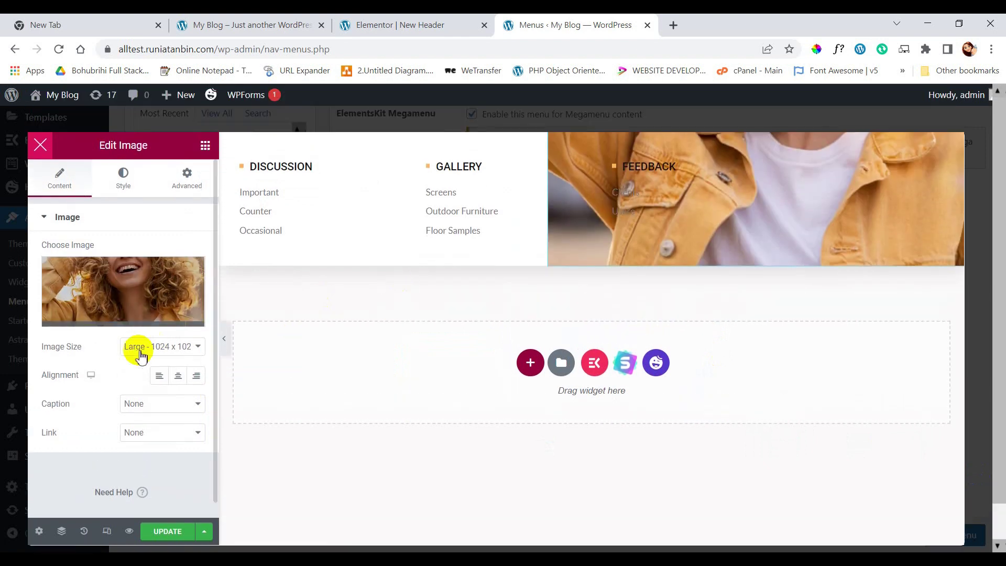
Set the photo's image size to Medium, center its alignment, and preview the mega menu without the editing panel.
click(137, 346)
click(141, 385)
click(139, 347)
click(144, 374)
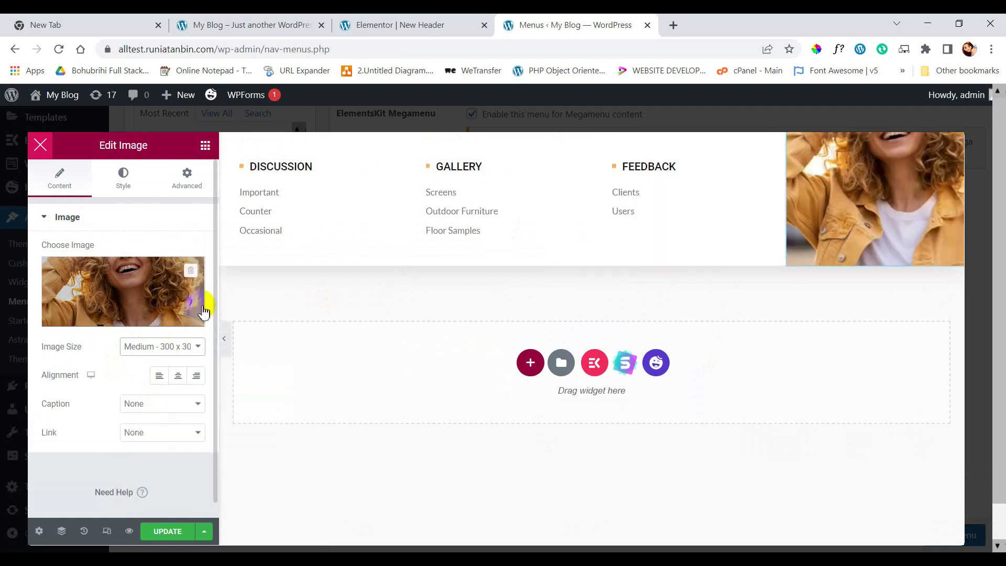
click(178, 376)
click(224, 338)
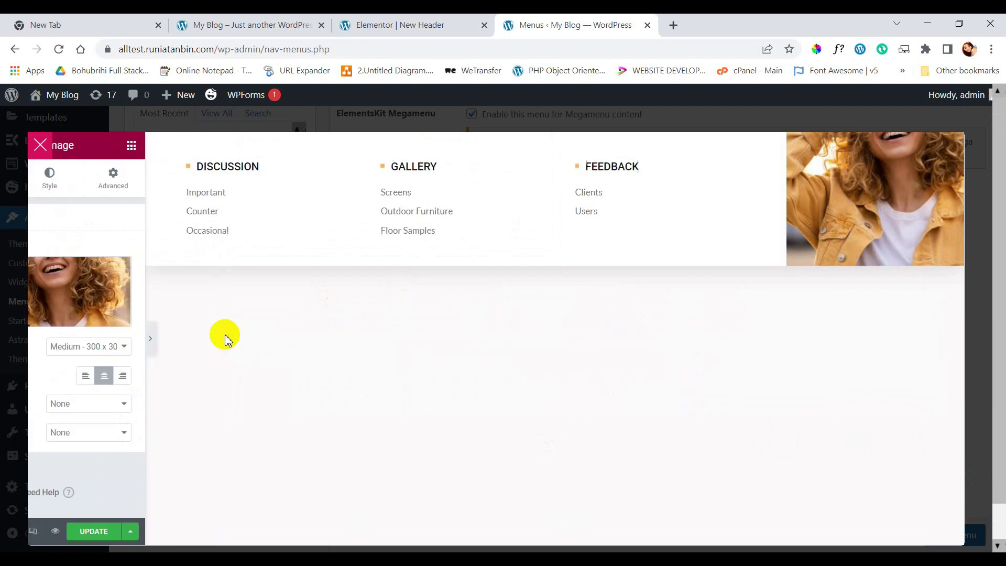
click(32, 338)
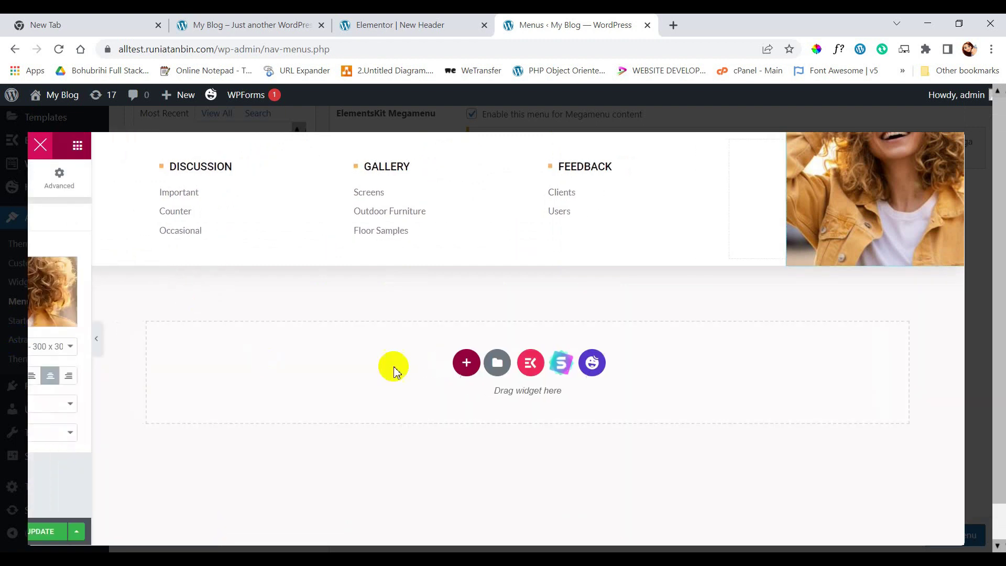
Examine the image's layout settings, the mega menu's structure in the Navigator, and the last two inner columns' spacing settings.
click(186, 177)
scroll(67, 259, down, 1)
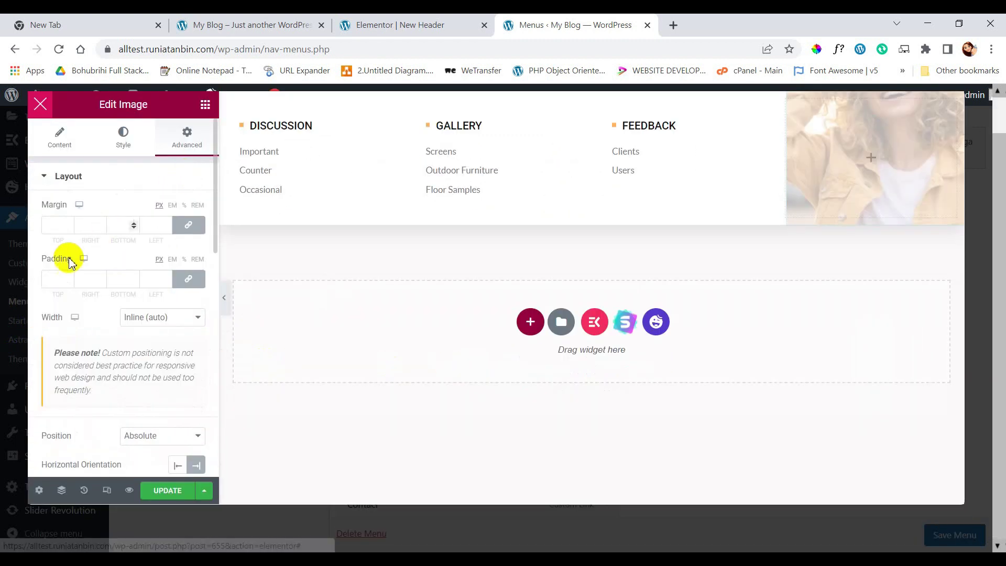
scroll(880, 173, up, 1)
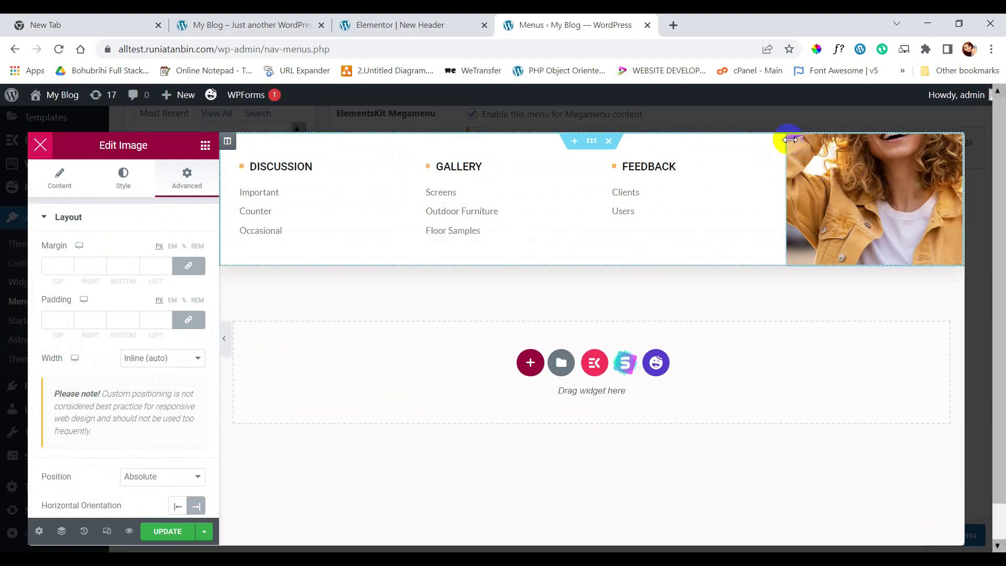
click(61, 531)
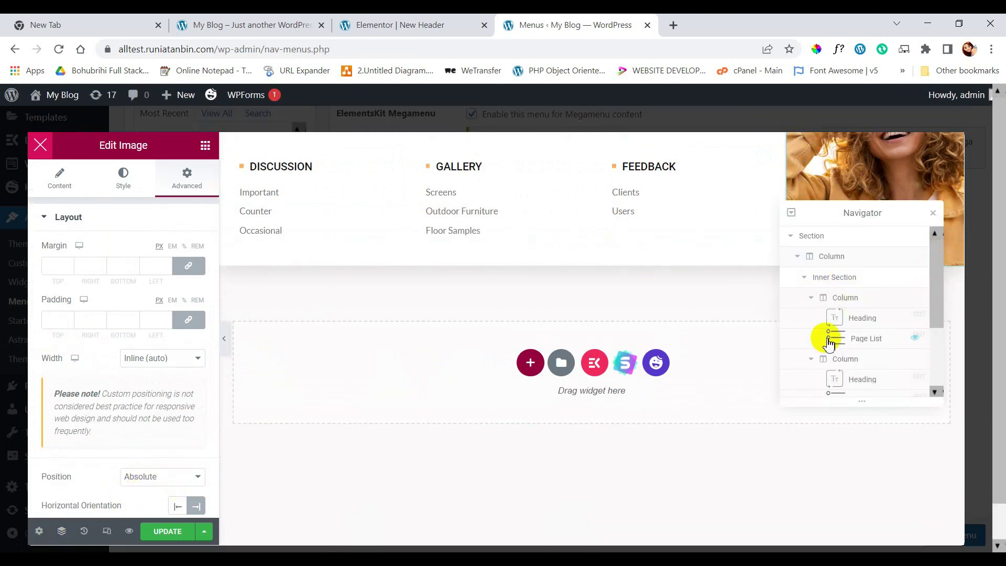
click(812, 298)
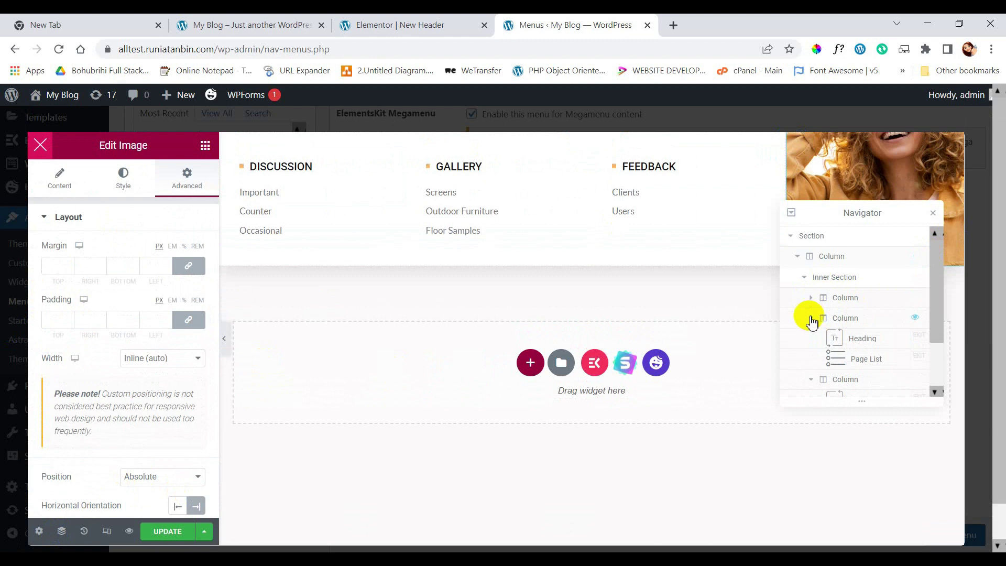
click(812, 319)
click(811, 339)
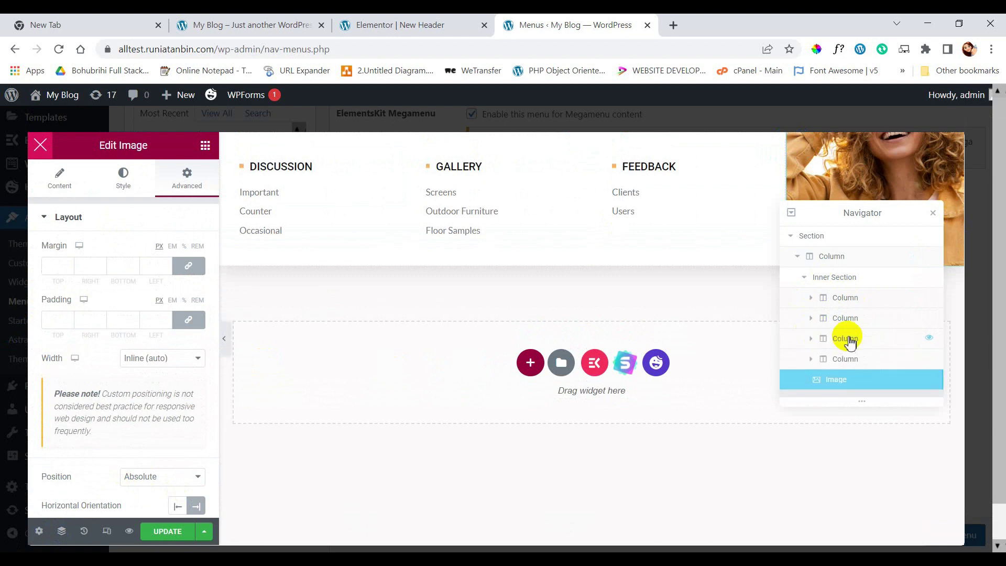
click(847, 339)
click(845, 360)
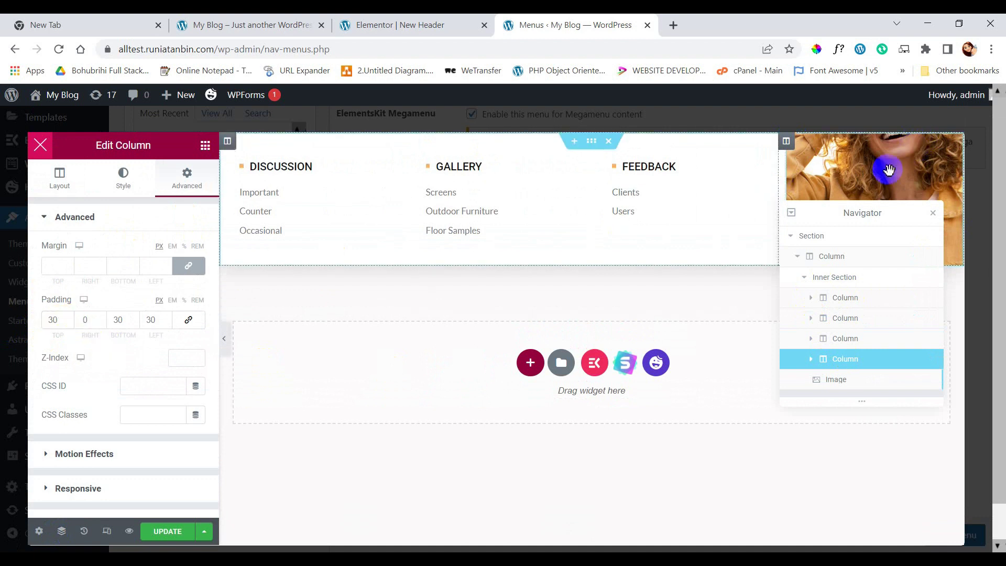
Replace the curly-haired woman photo with the media library photo of the woman in a red blazer and close the Navigator.
click(879, 168)
click(63, 178)
click(125, 248)
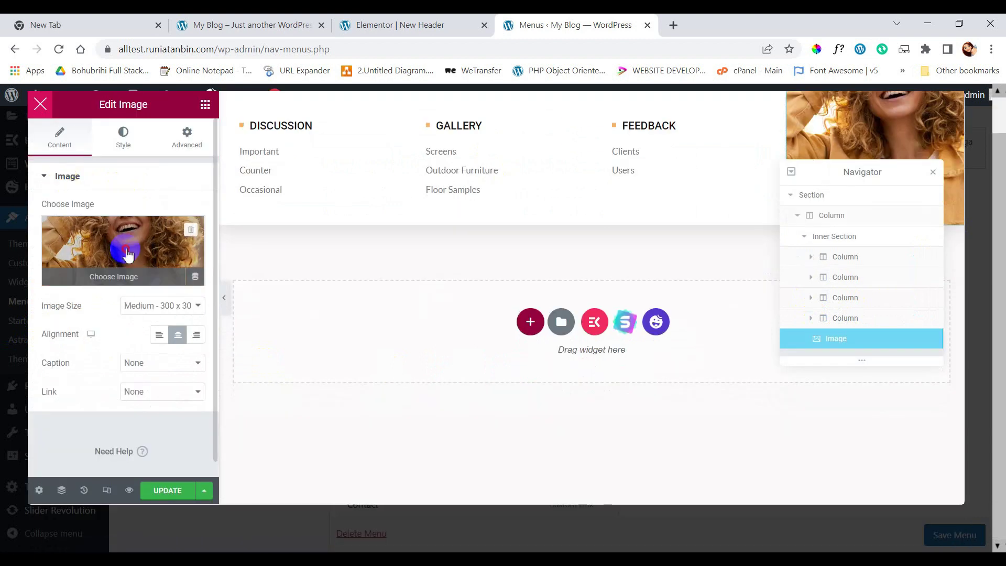
scroll(430, 330, down, 6)
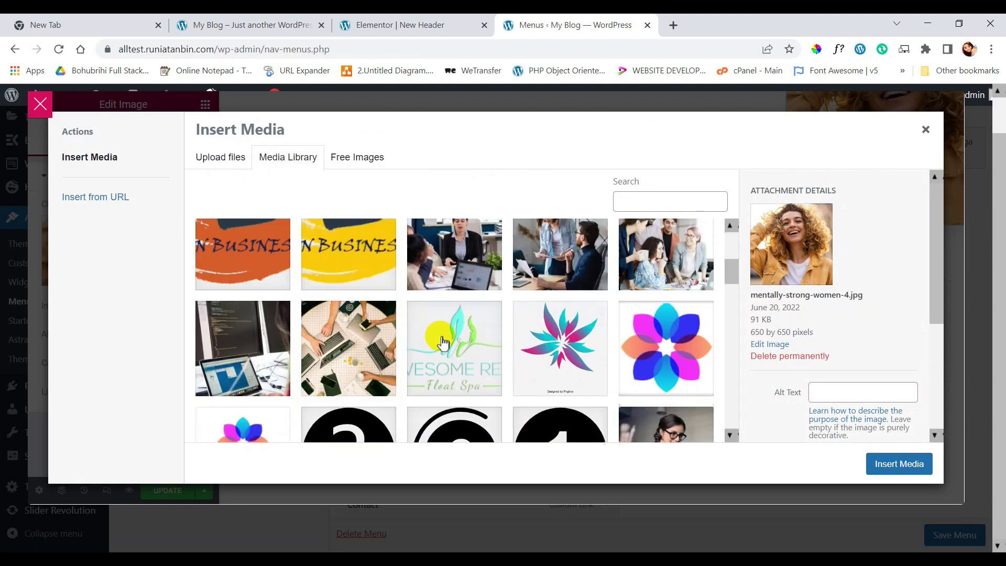
scroll(448, 346, down, 5)
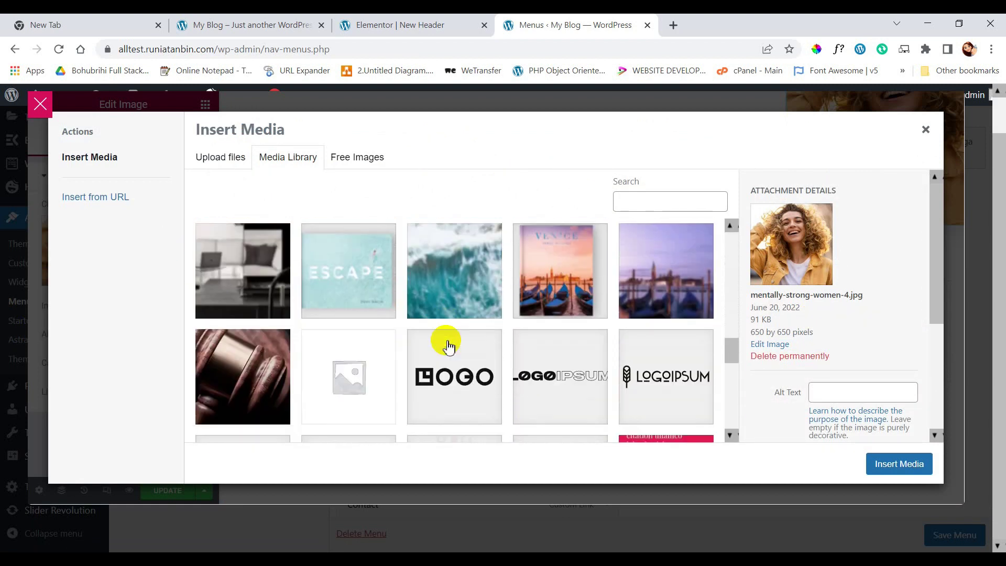
scroll(440, 314, down, 3)
scroll(439, 314, up, 3)
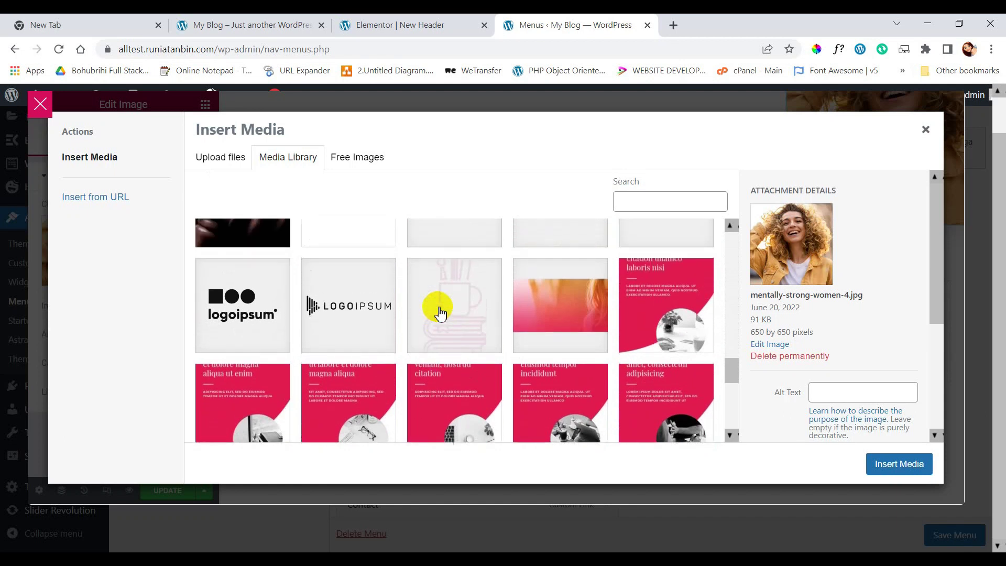
scroll(440, 313, up, 3)
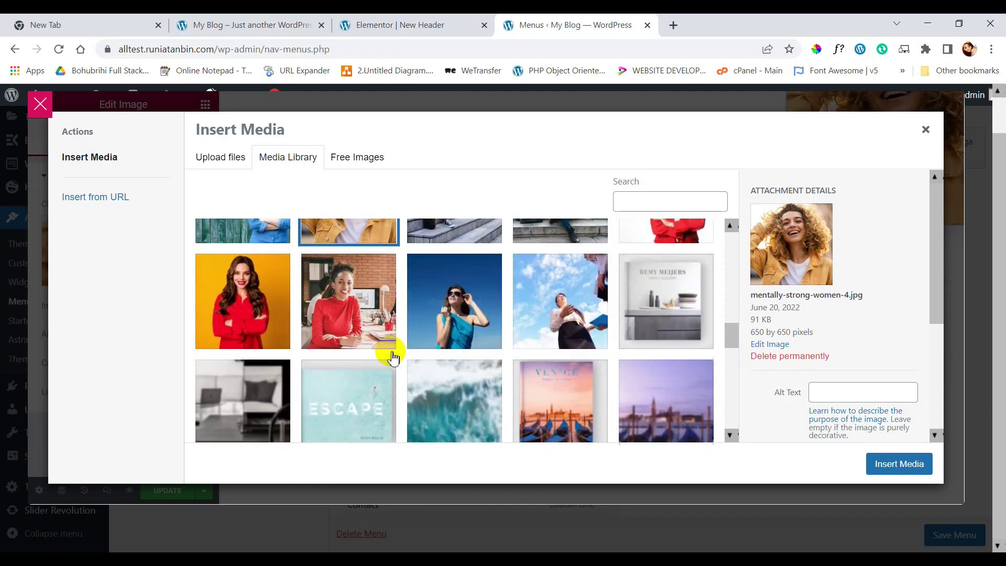
scroll(463, 354, up, 2)
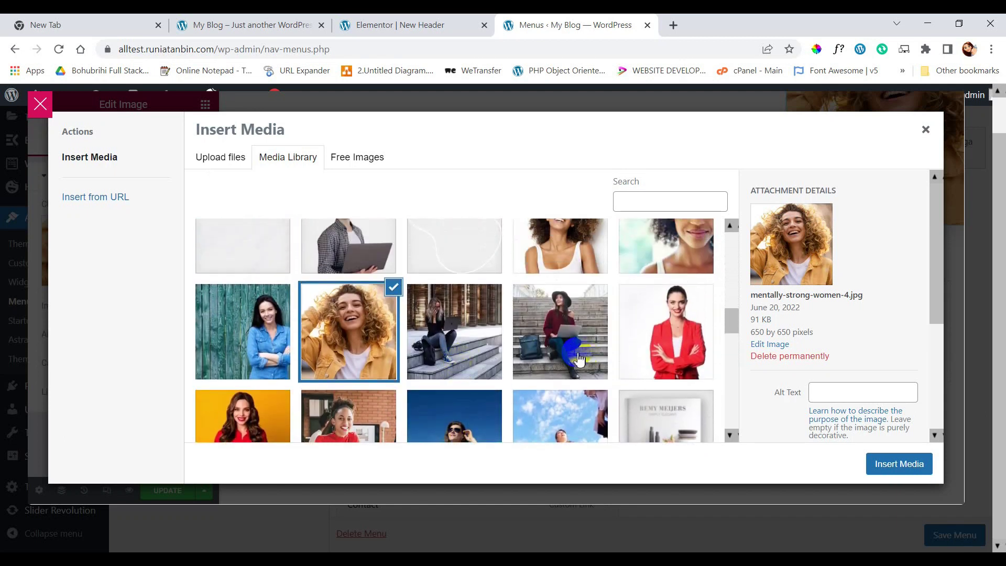
click(657, 341)
click(898, 462)
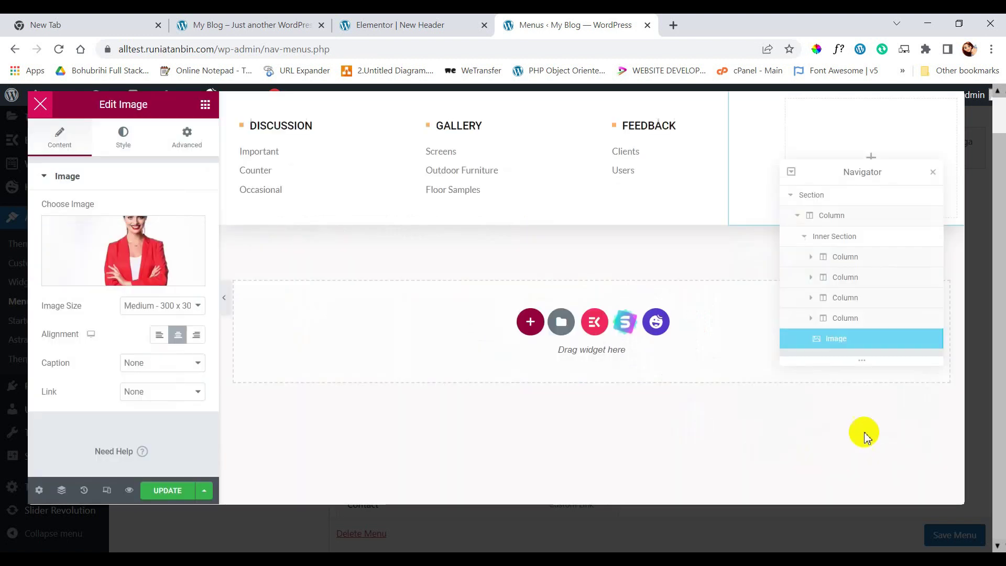
click(932, 168)
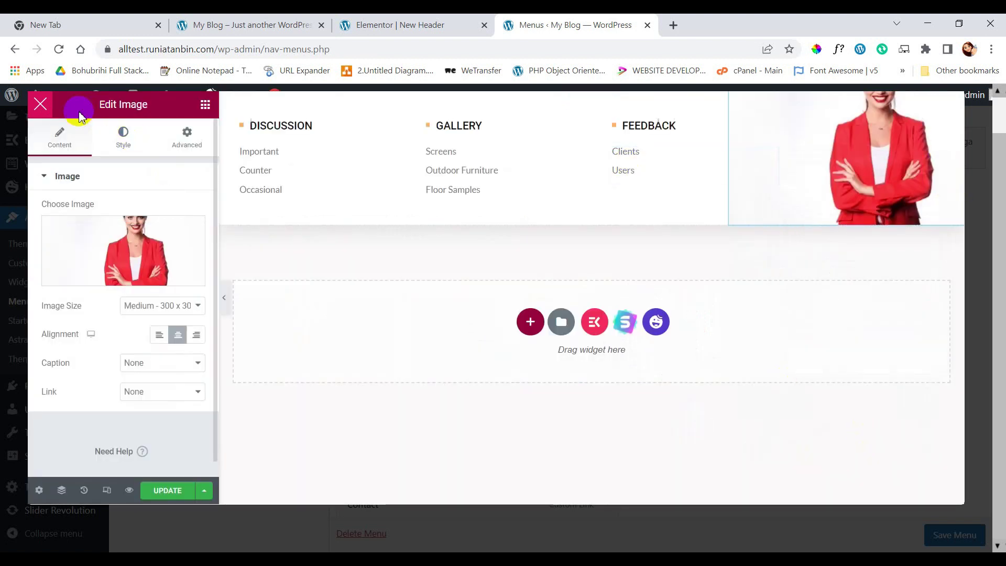
Unlink the photo's padding values and set its top padding to 14%.
click(123, 137)
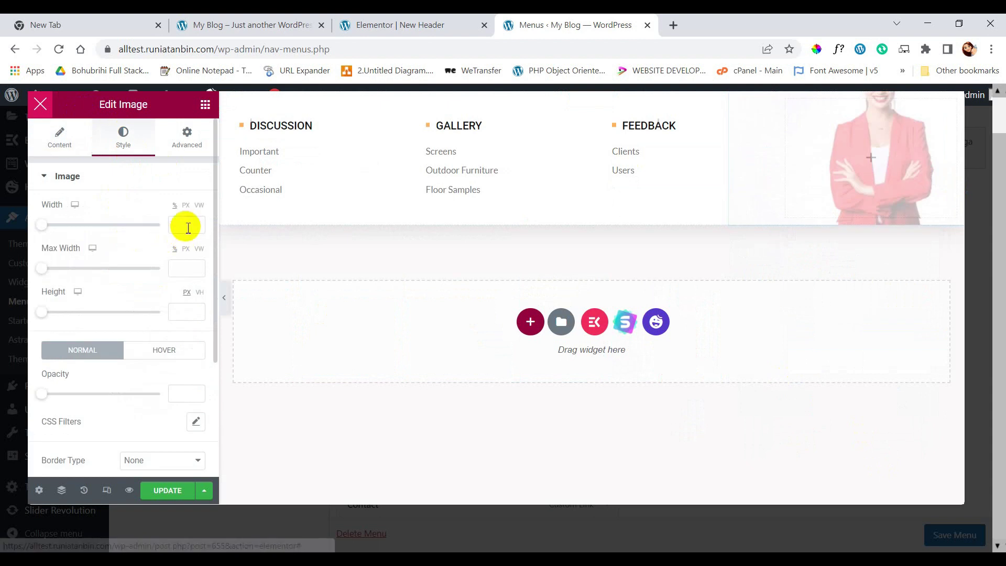
click(187, 137)
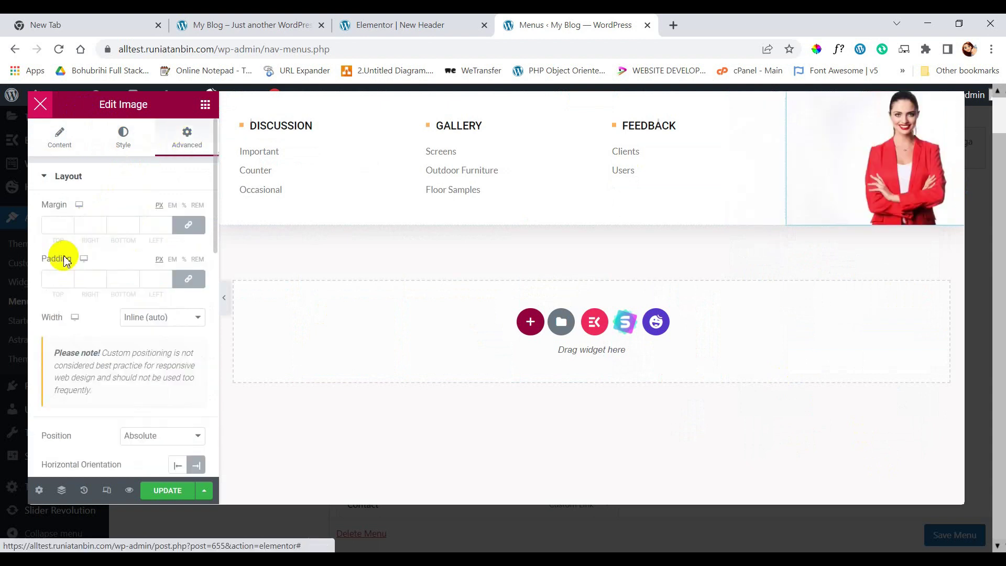
click(190, 280)
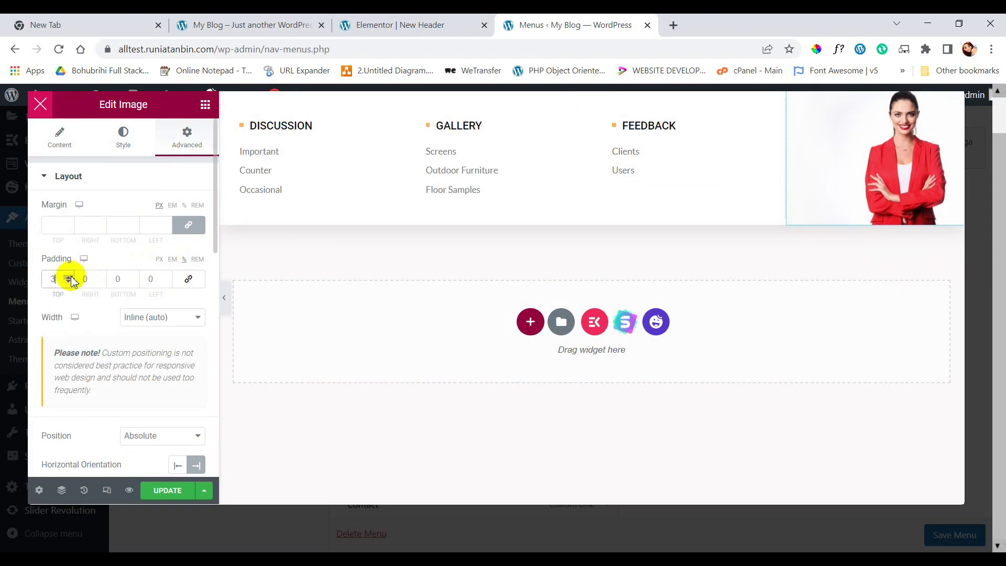
key(BackSpace)
text(14)
Unlink the photo's margin values, set its top margin to 8%, and preview the mega menu without the editing panel.
click(188, 225)
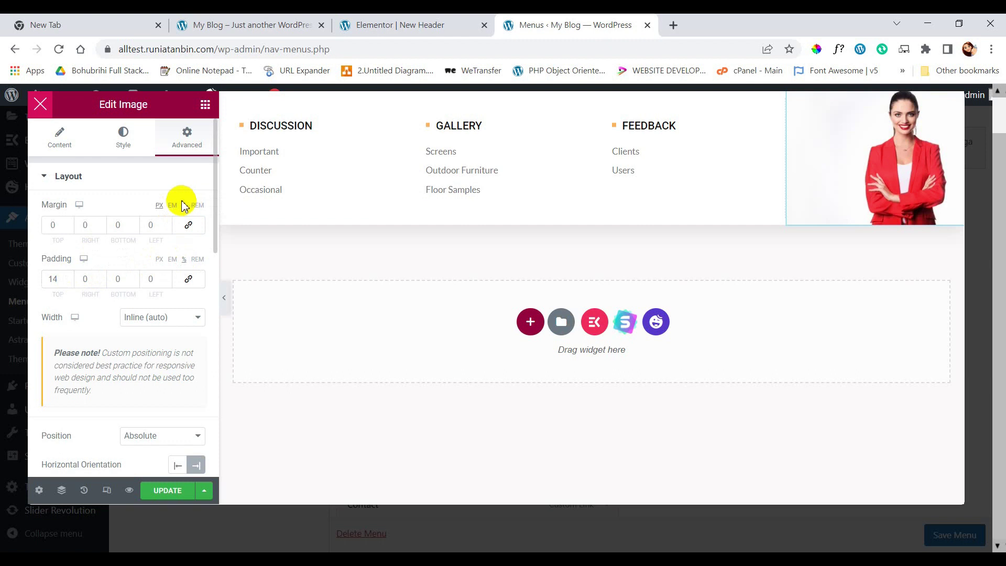
click(184, 205)
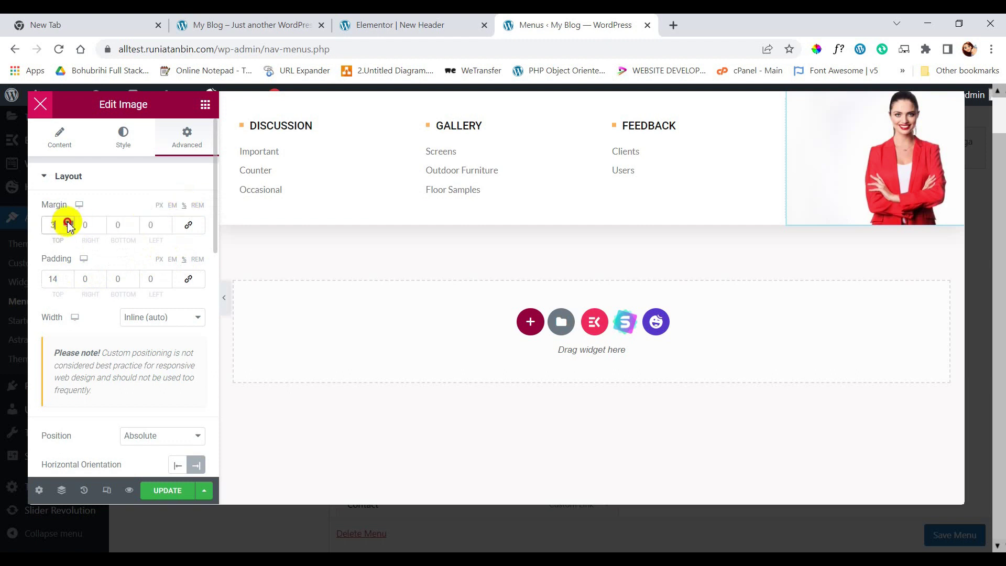
click(224, 296)
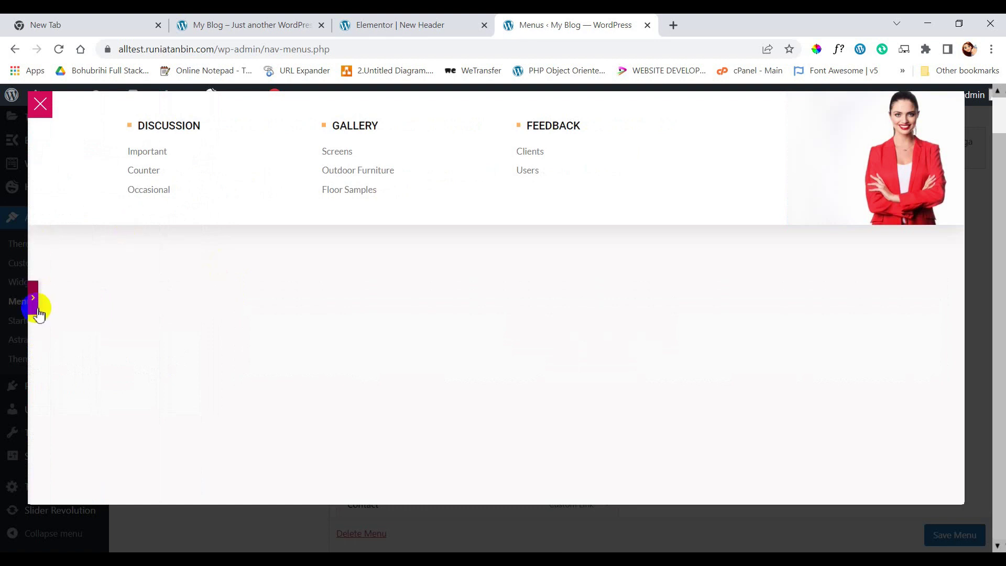
click(34, 301)
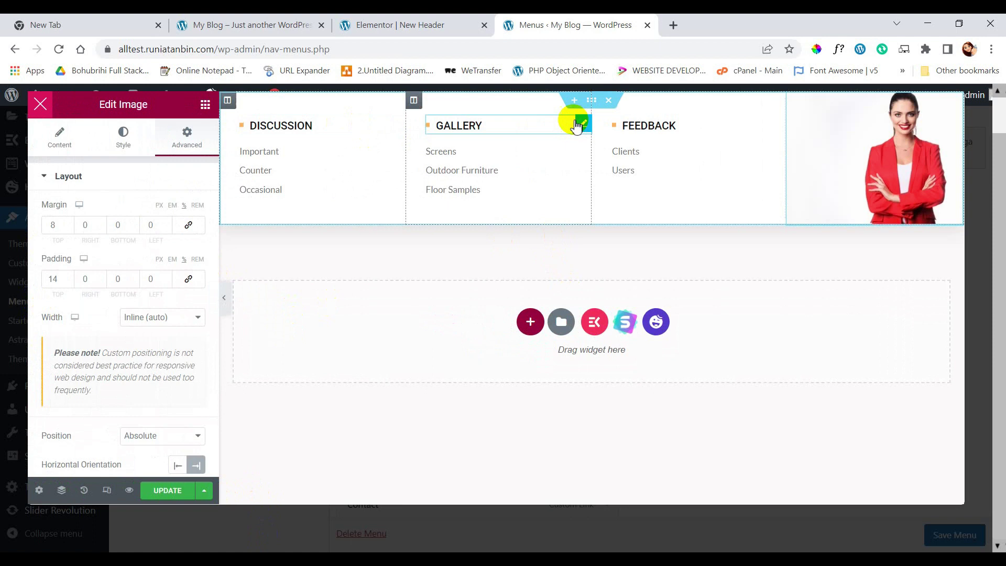
Save the edited mega menu content and its megamenu settings, and save the Main Menu.
click(169, 497)
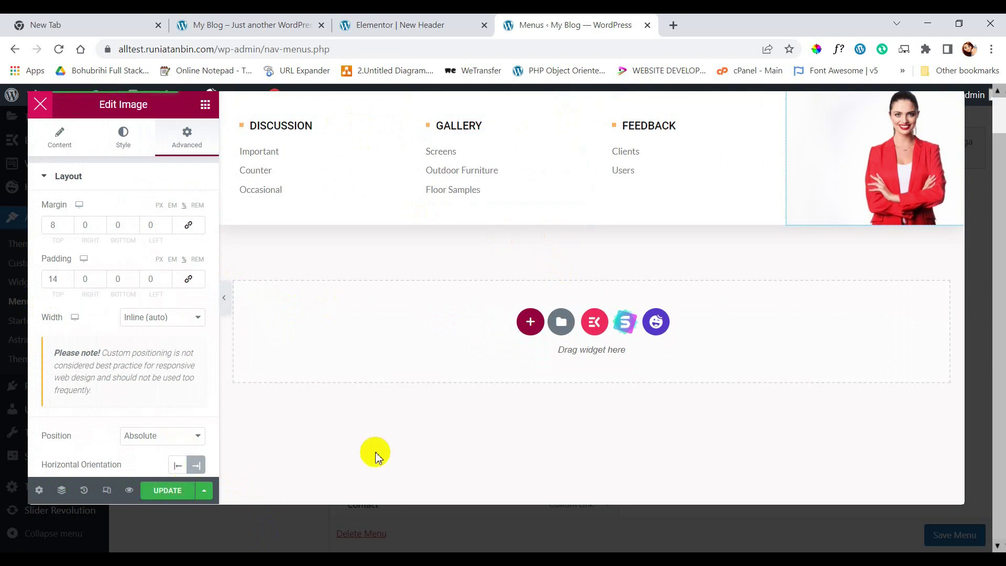
click(42, 107)
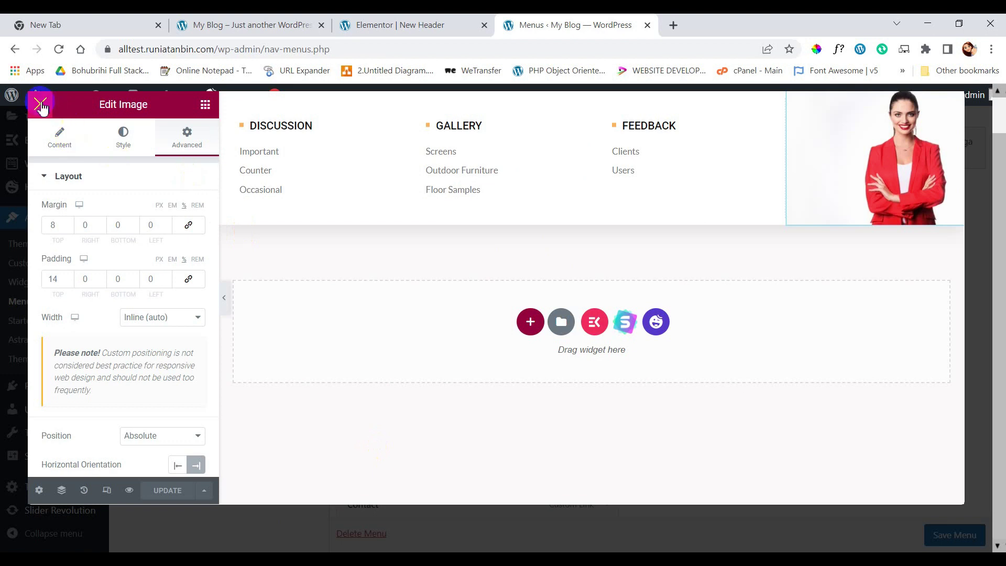
click(638, 428)
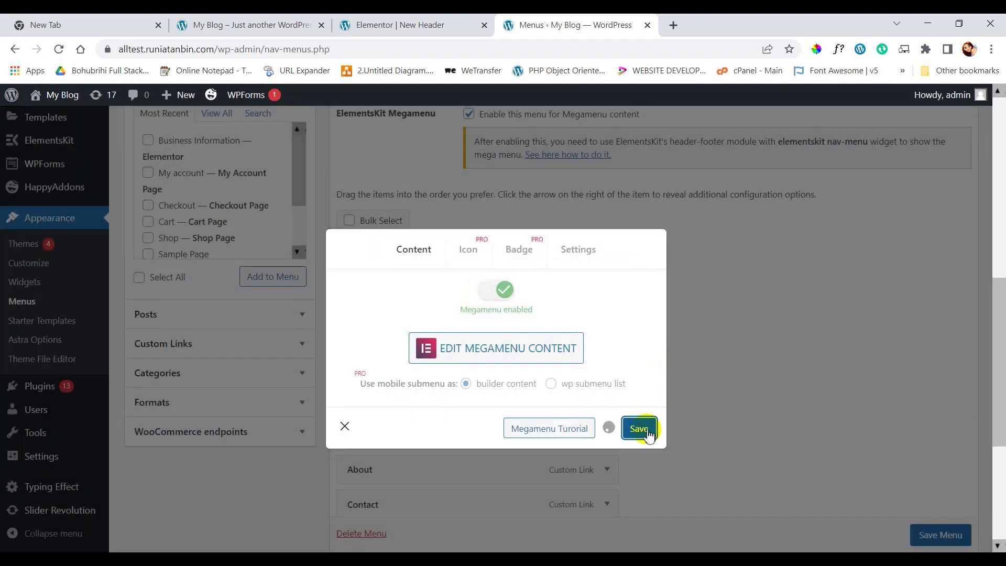
click(344, 427)
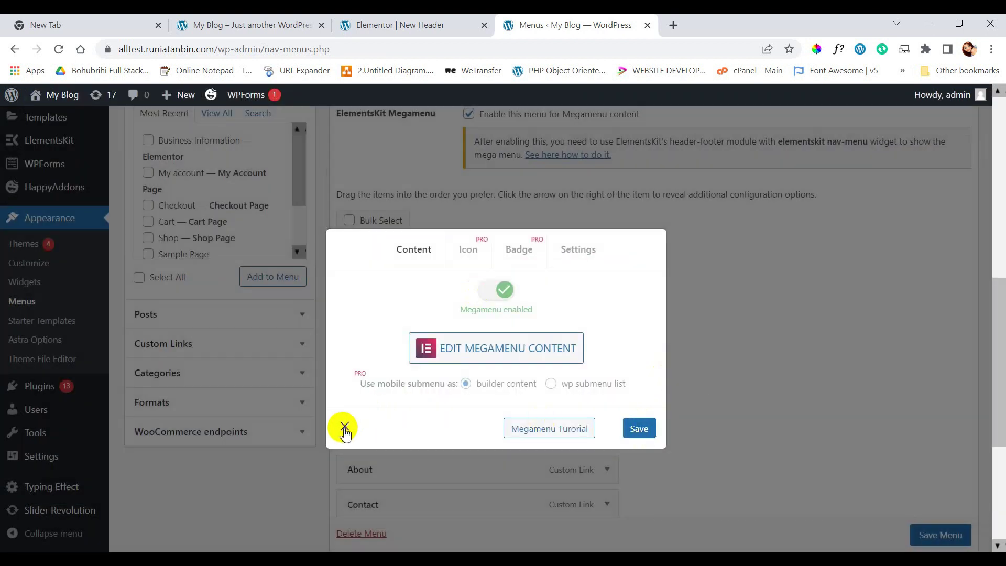
click(953, 545)
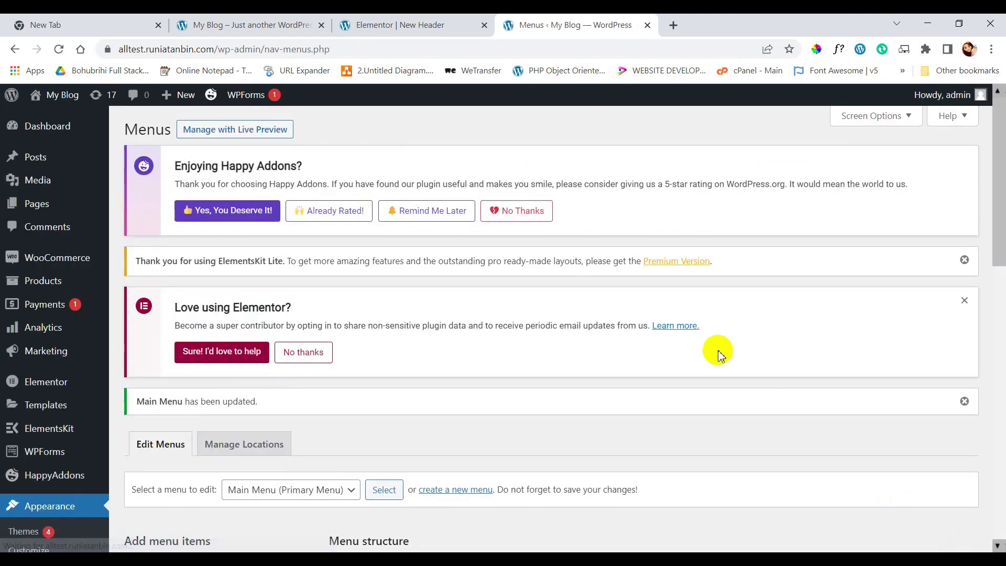
Dismiss the Elementor notice, open the live site in a new tab, and view its Lead Magnet mega menu.
click(964, 301)
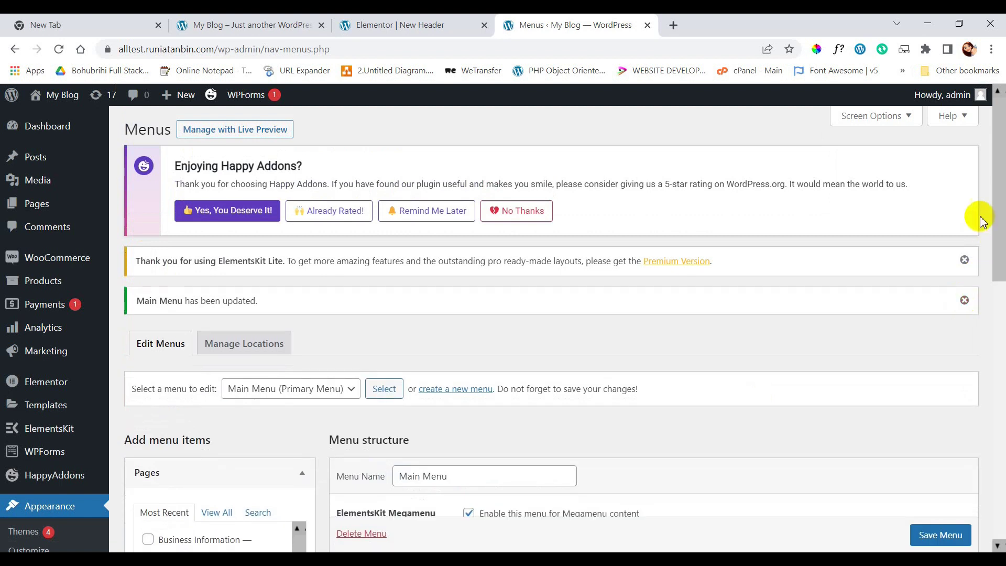
click(59, 107)
ctrl+click(57, 122)
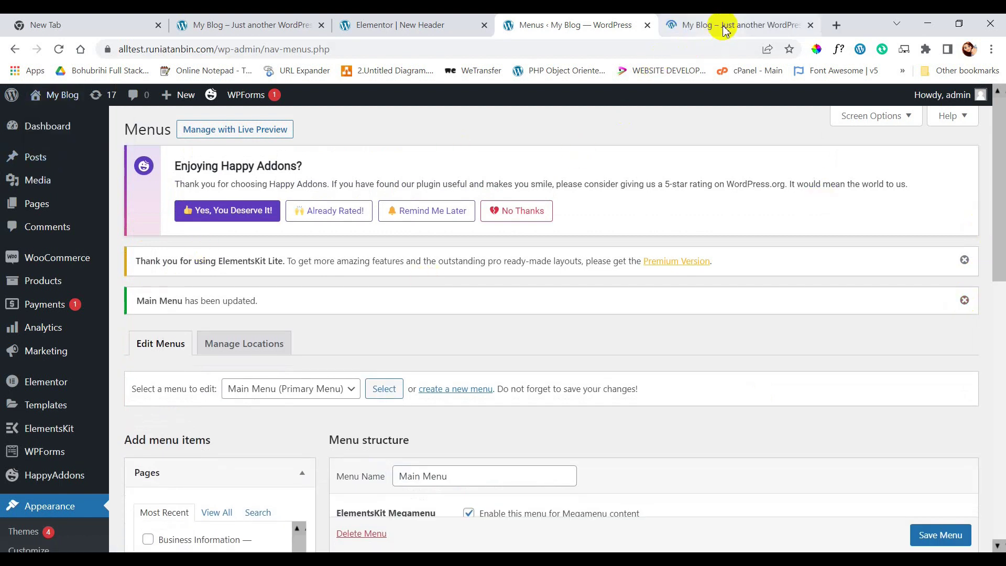
click(724, 30)
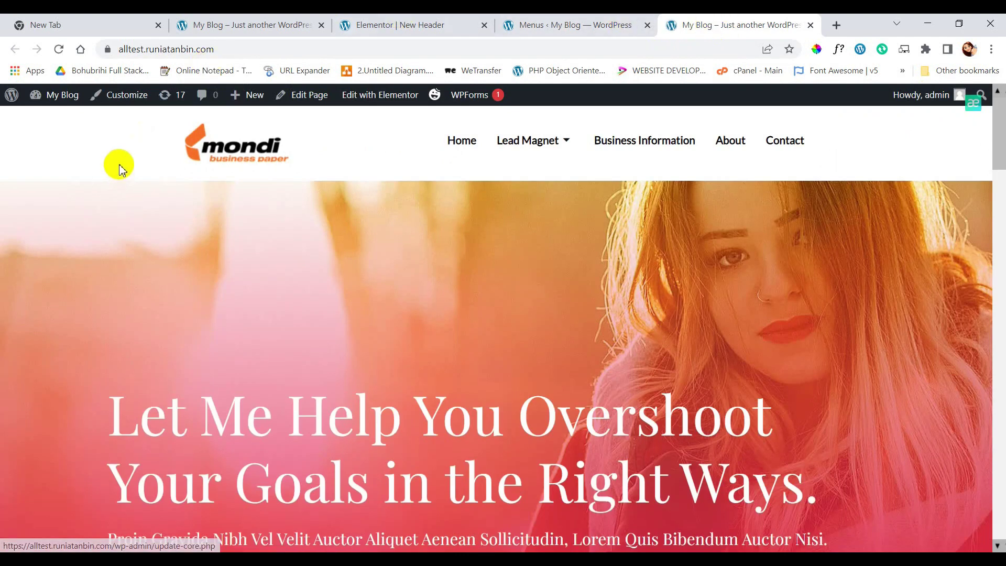
mouse_move(534, 150)
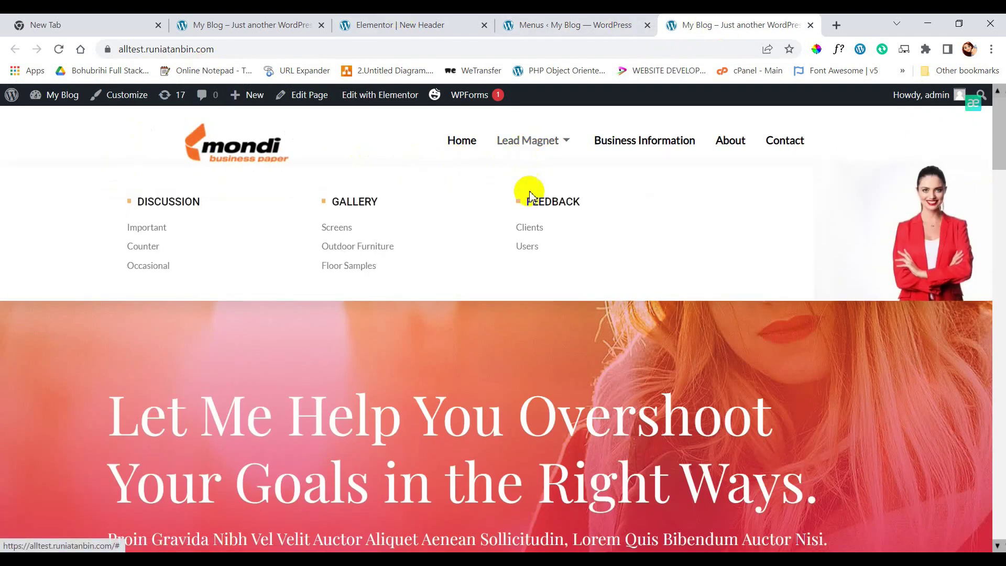